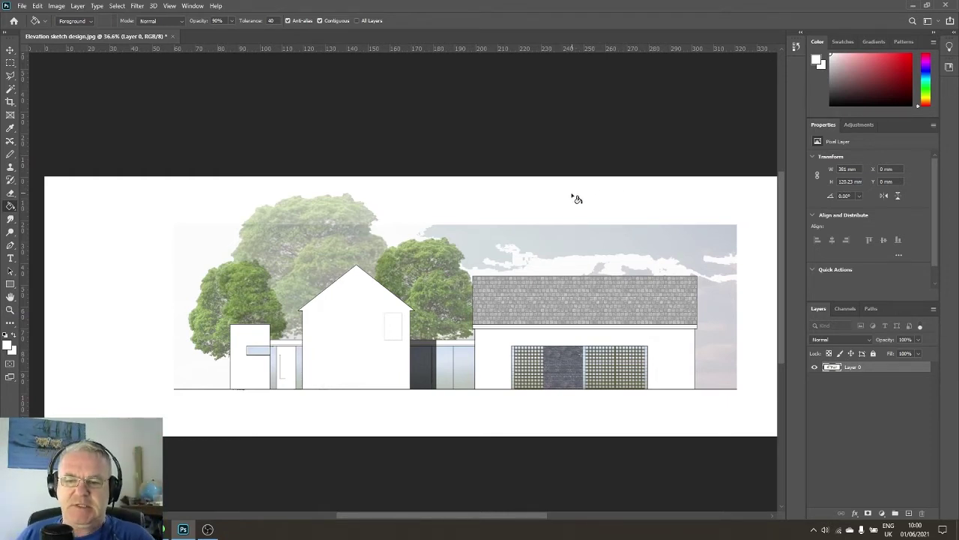
Step: Deselect the elevation layer, switch to the web browser and search the web for "people for photoshop"
left_click(10, 51)
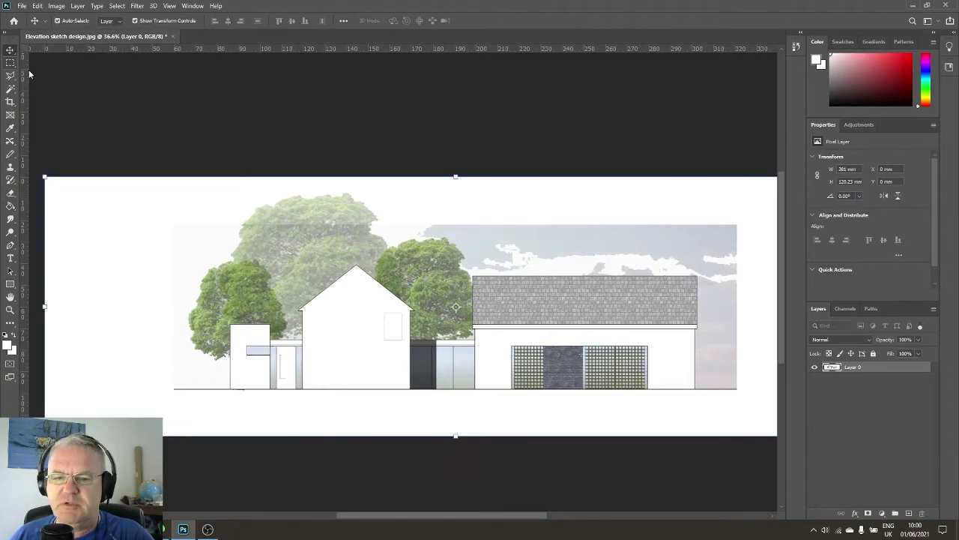
left_click(891, 411)
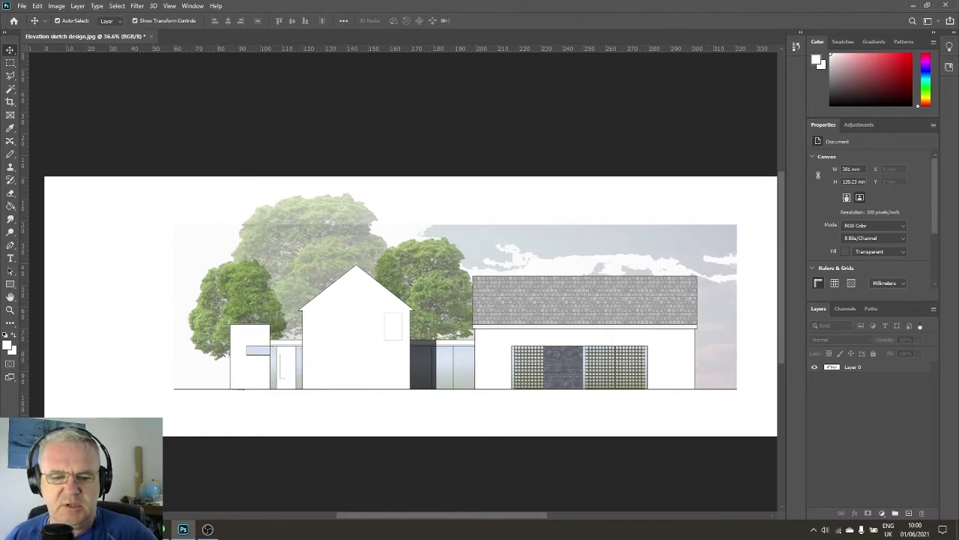
key("alt+Tab")
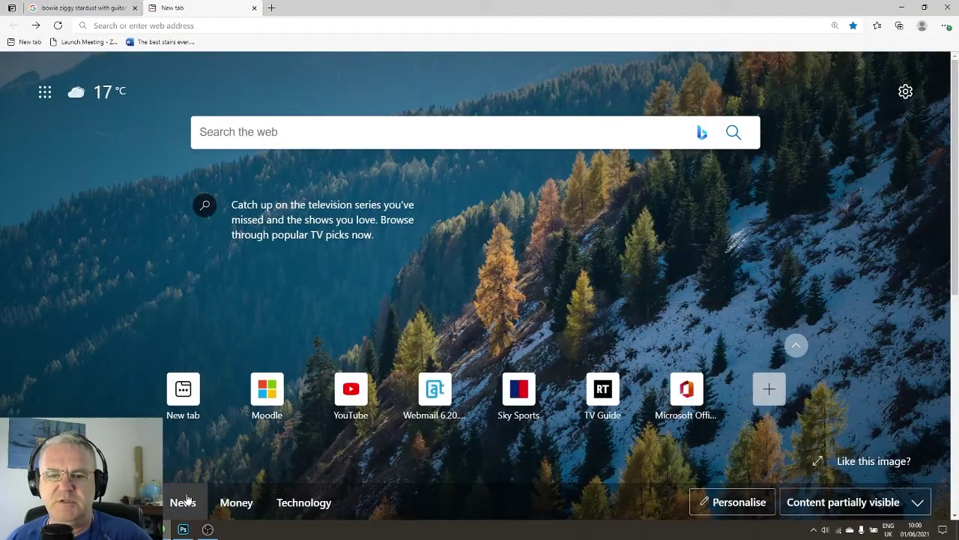
left_click(364, 132)
type("people for ")
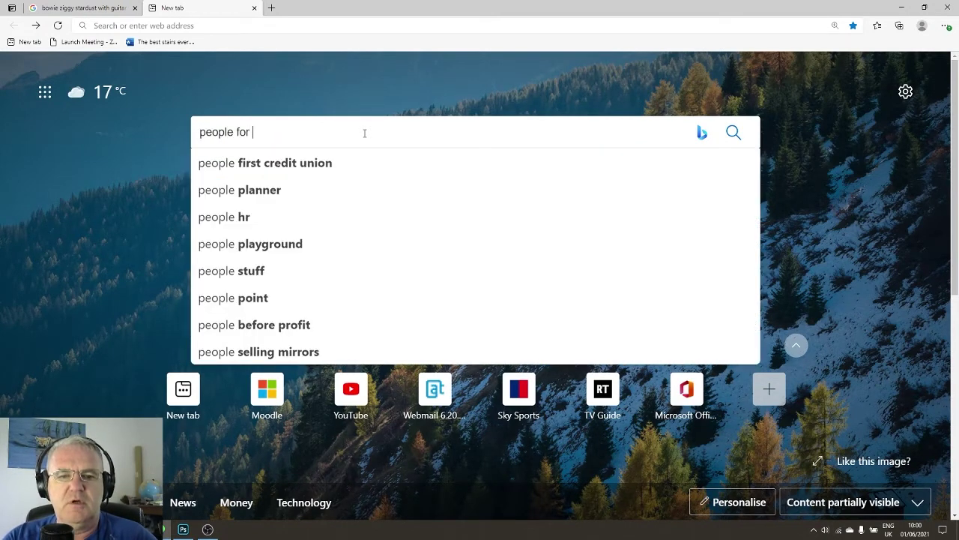
type("photoshop")
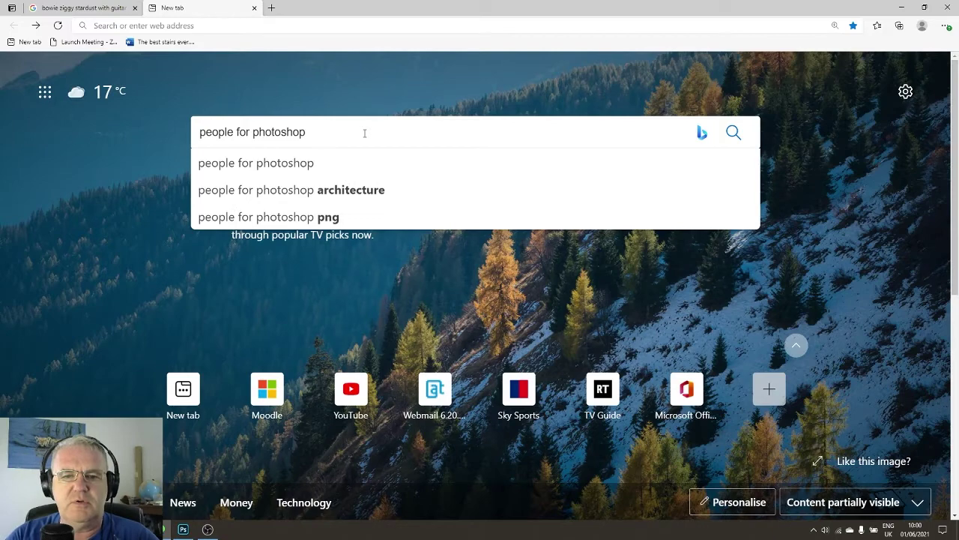
key("Return")
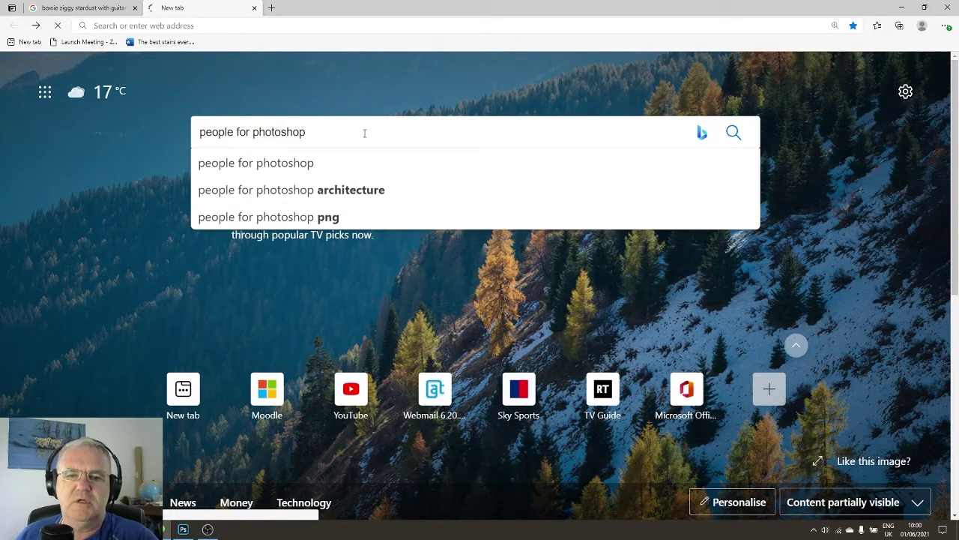
Step: Show the image results for the people search at 110% page zoom
key("ctrl+plus")
key("ctrl+plus")
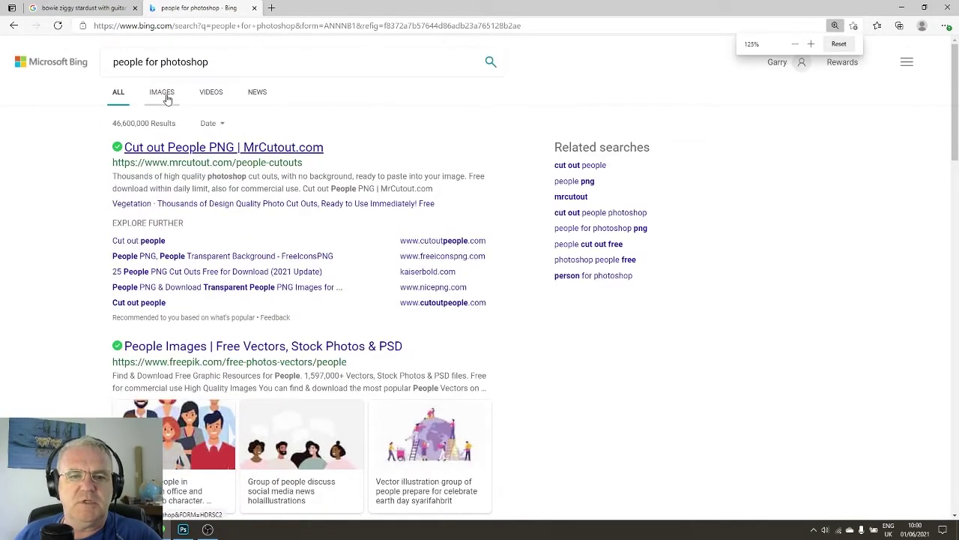
left_click(166, 96)
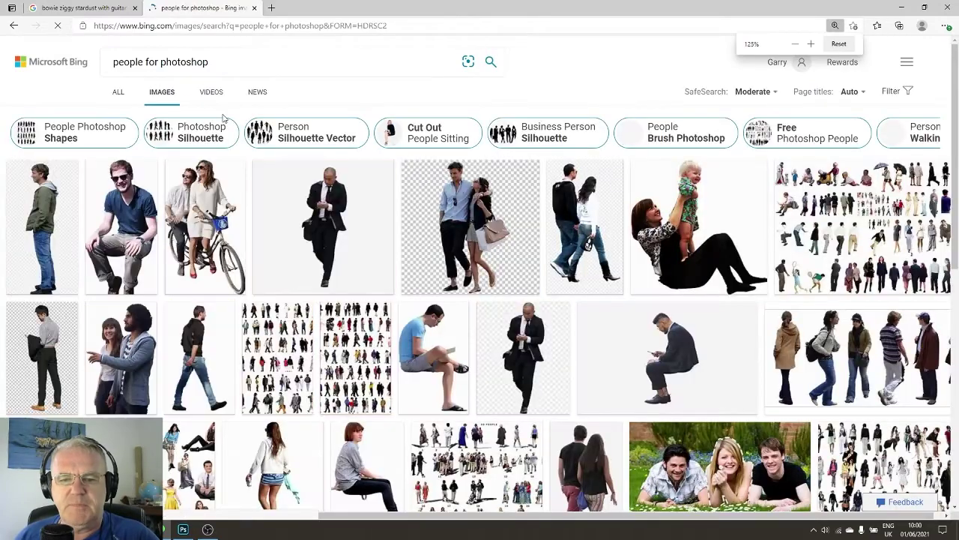
key("ctrl+minus")
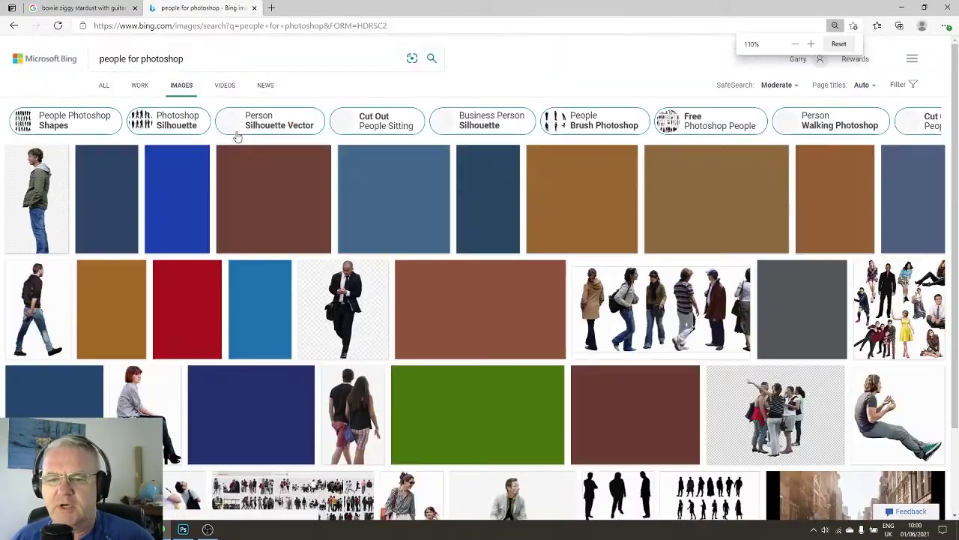
key("ctrl+minus")
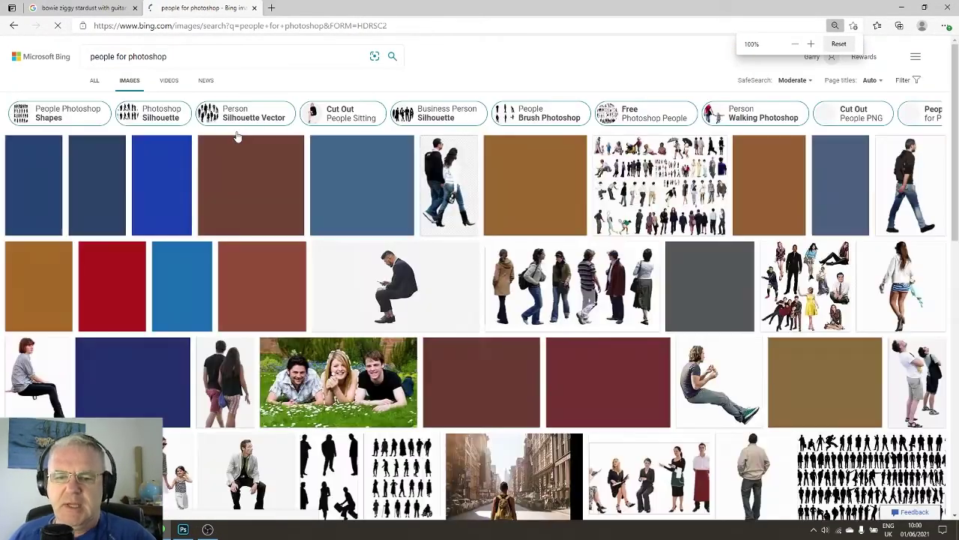
key("ctrl+plus")
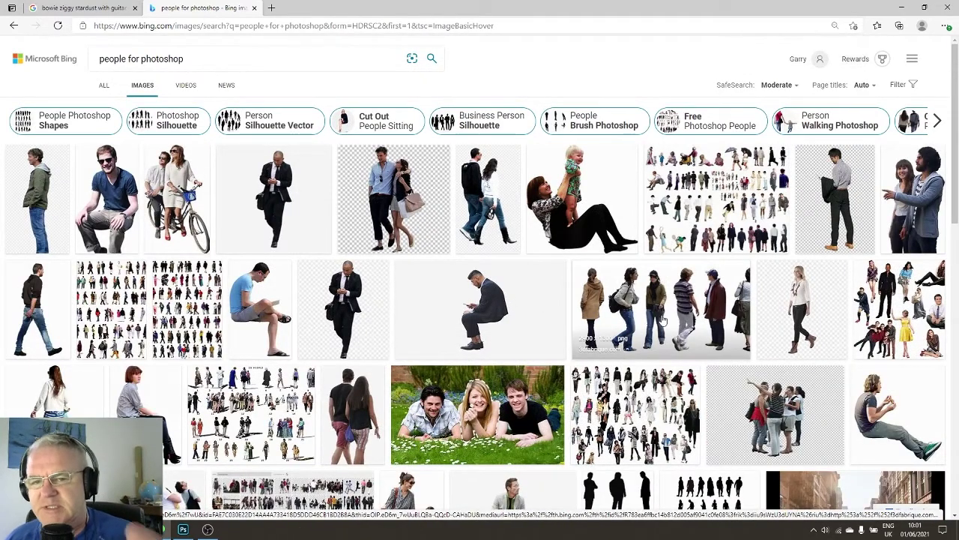
Step: Examine the cut-out people in the image results, viewing the silhouette sheet, the dog walker and a related action figure at larger size
scroll(663, 320, "down", 2)
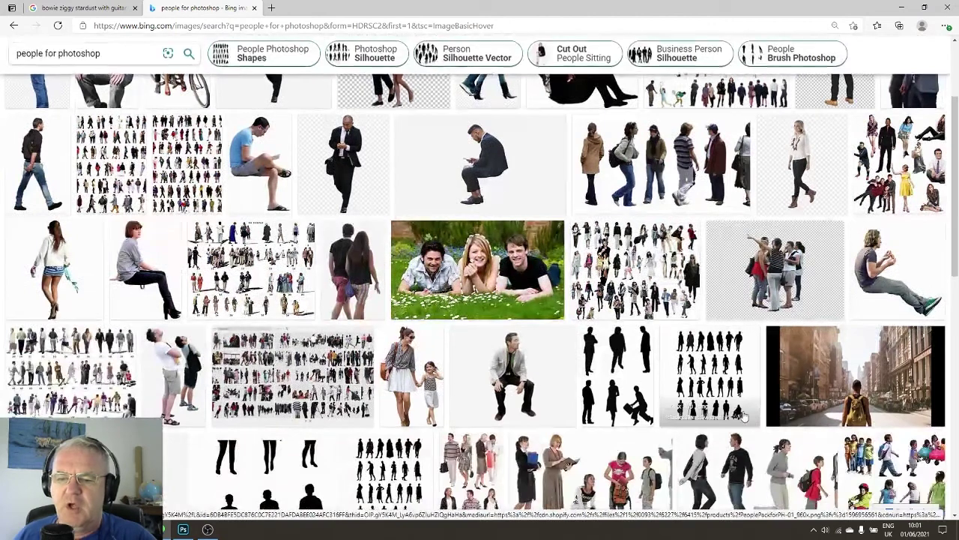
left_click(726, 385)
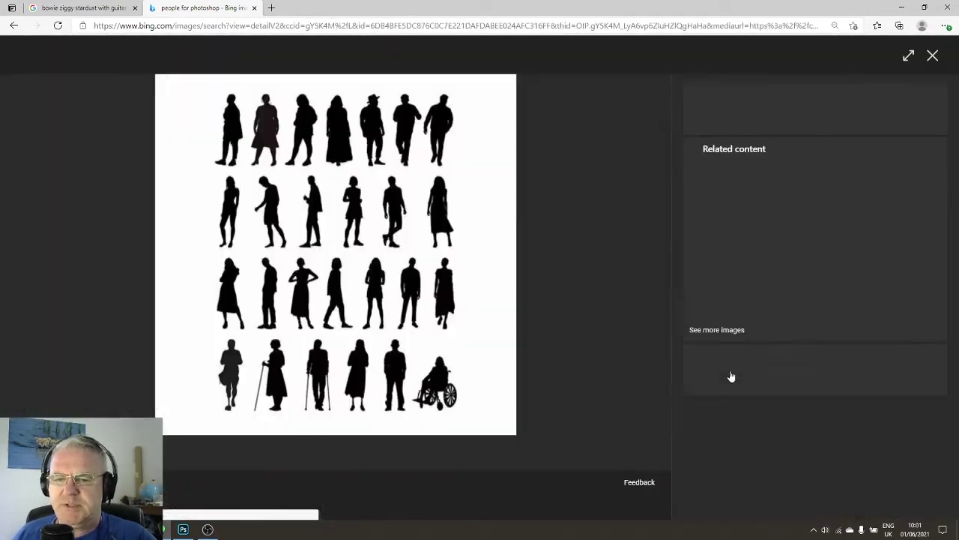
left_click(932, 56)
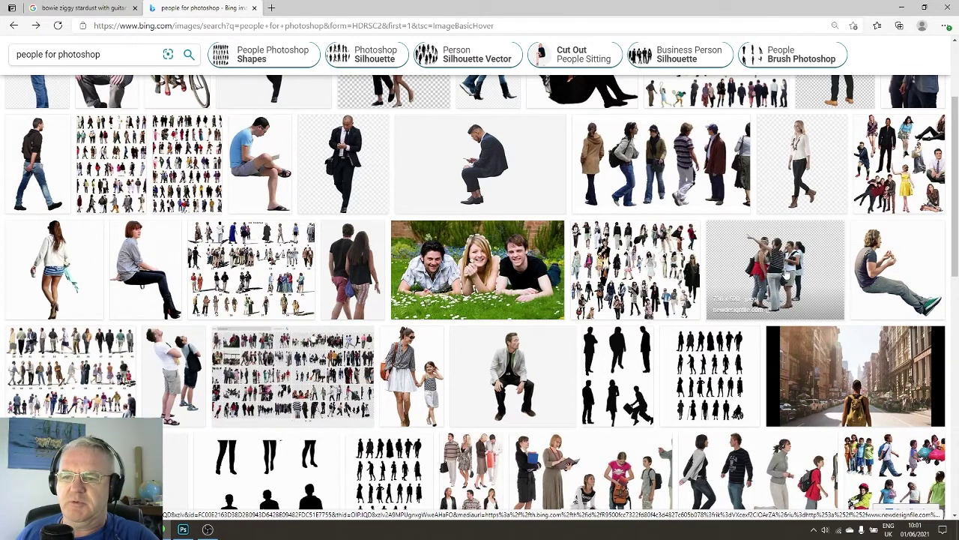
scroll(779, 279, "up", 2)
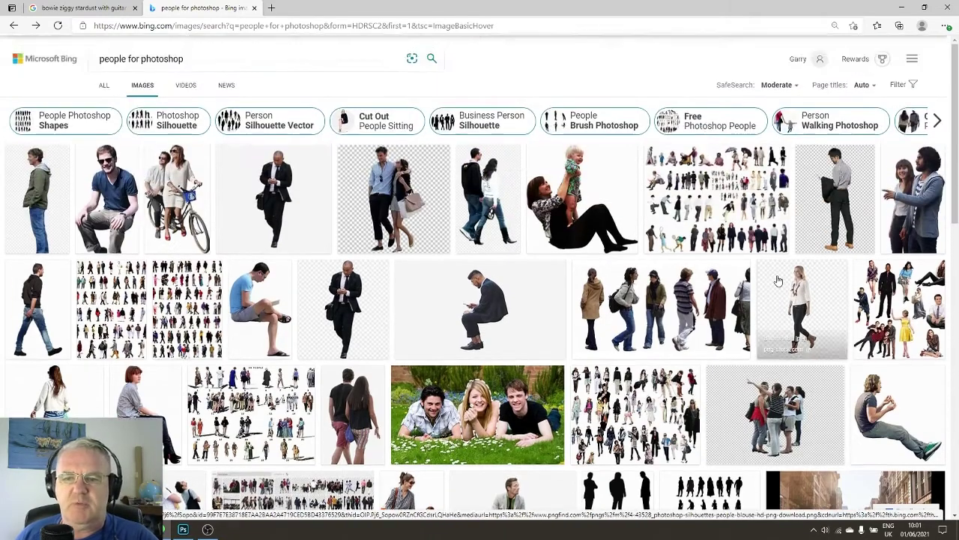
scroll(777, 281, "down", 8)
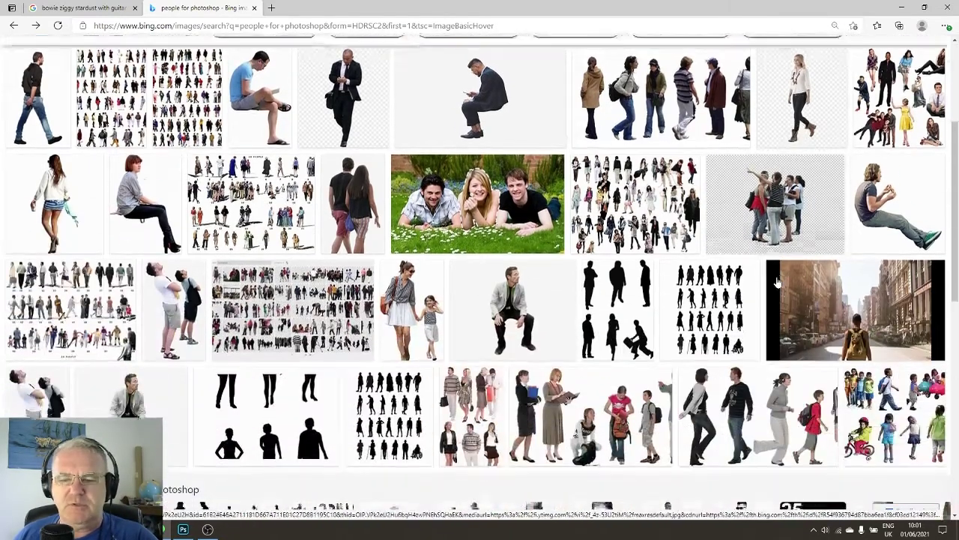
scroll(777, 281, "down", 3)
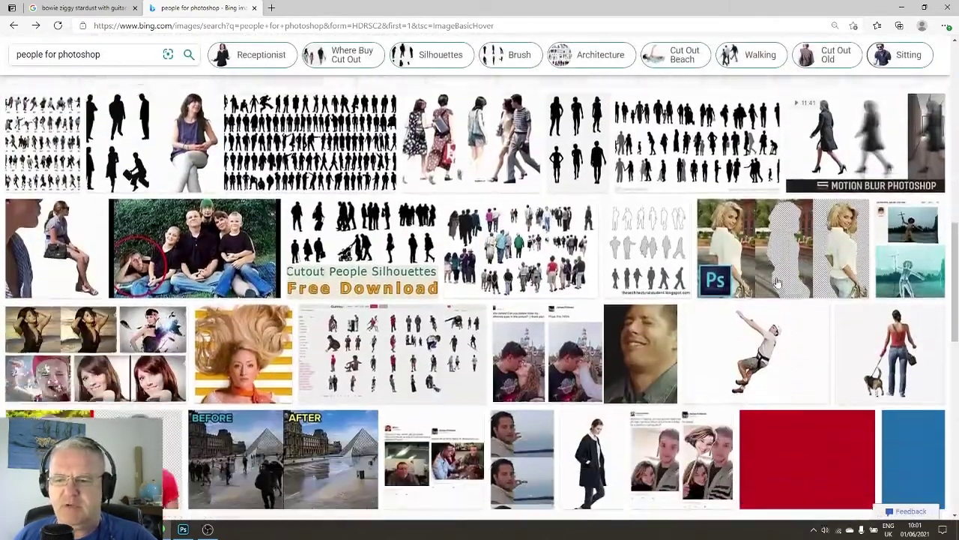
left_click(894, 312)
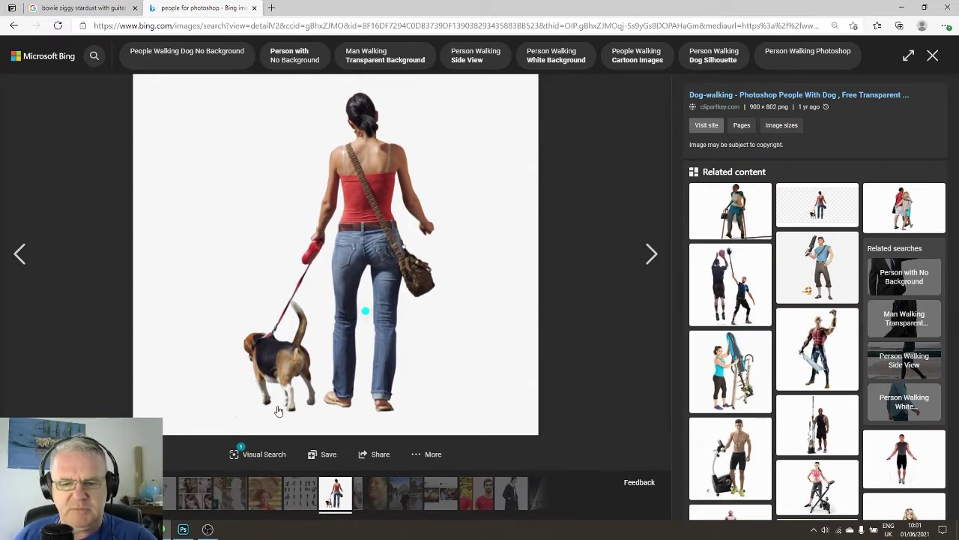
left_click(817, 349)
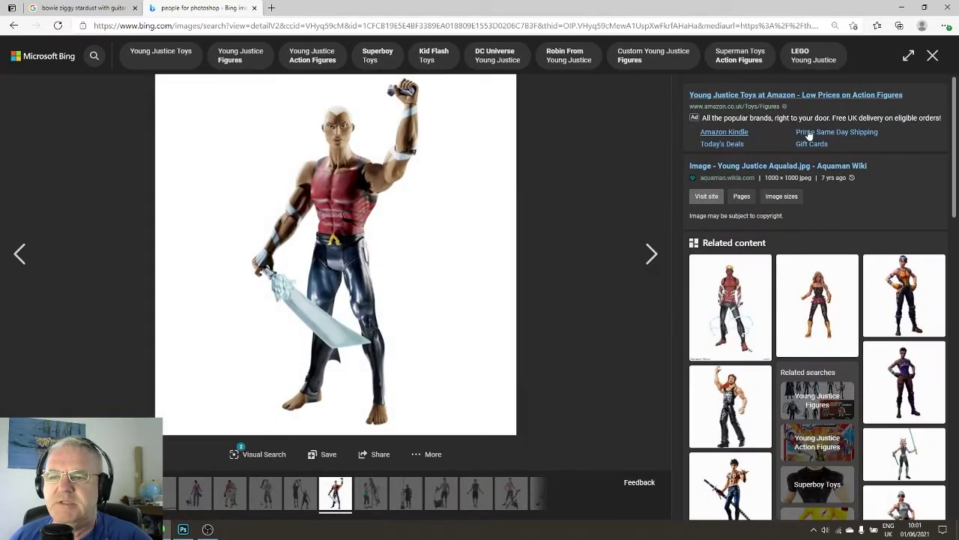
left_click(932, 56)
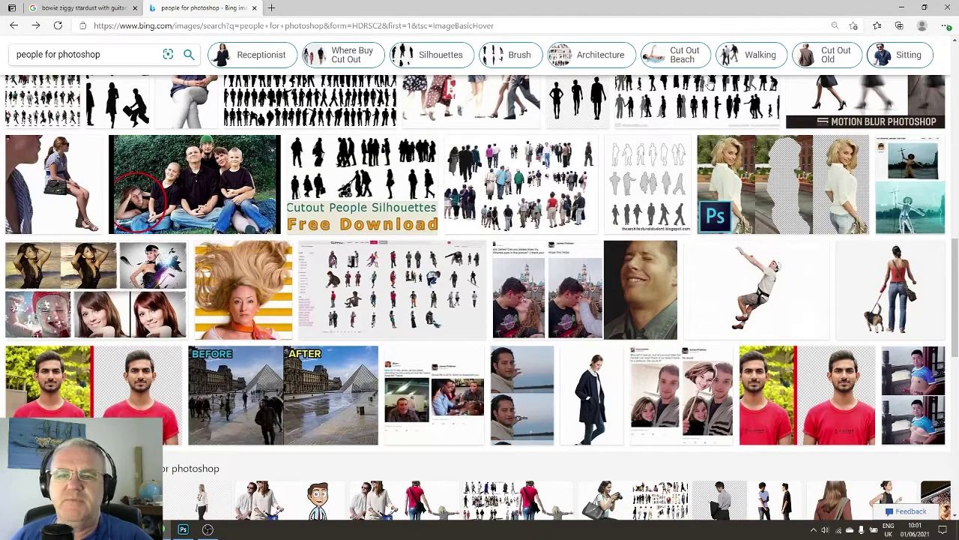
Step: Search the web for "mohommad ali st sebastian" and open the first picture in the image results
left_click(247, 29)
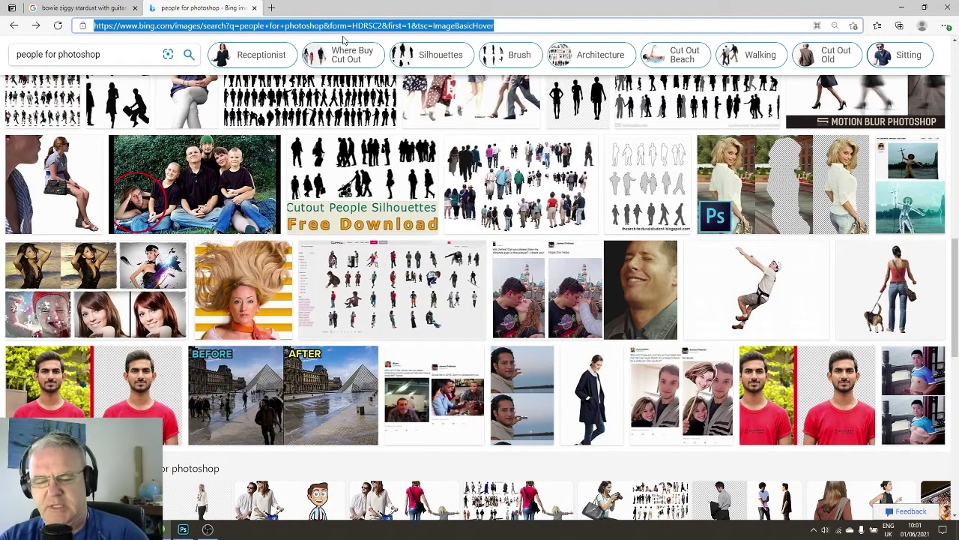
type("moho")
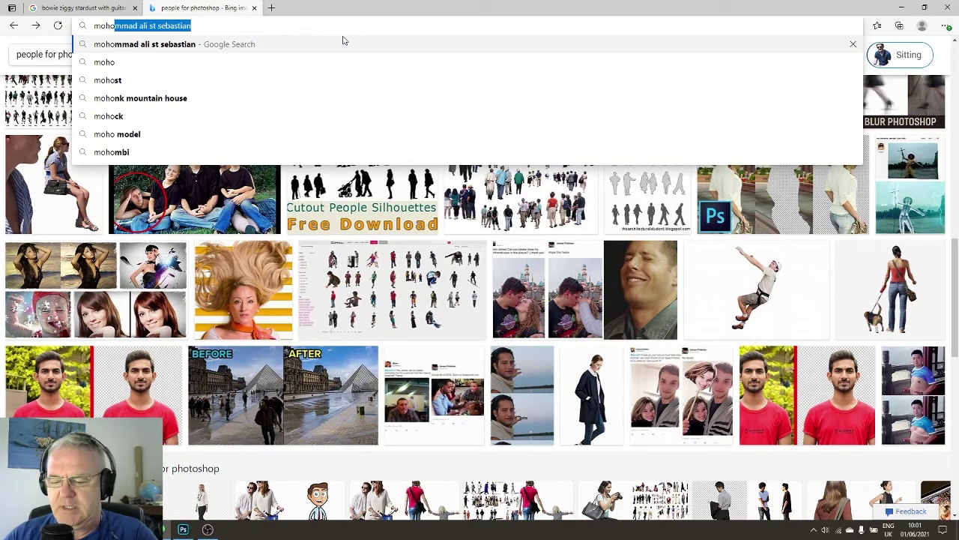
key("Return")
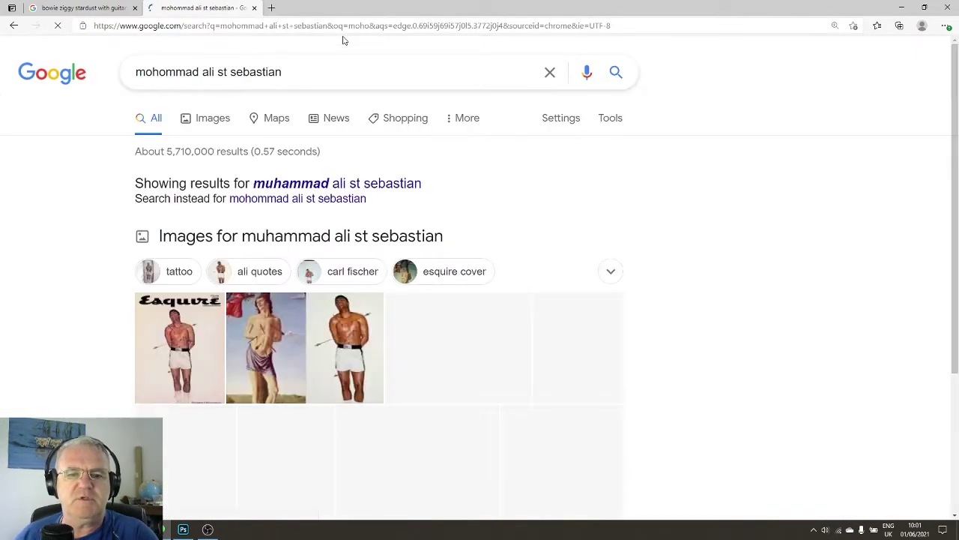
left_click(214, 121)
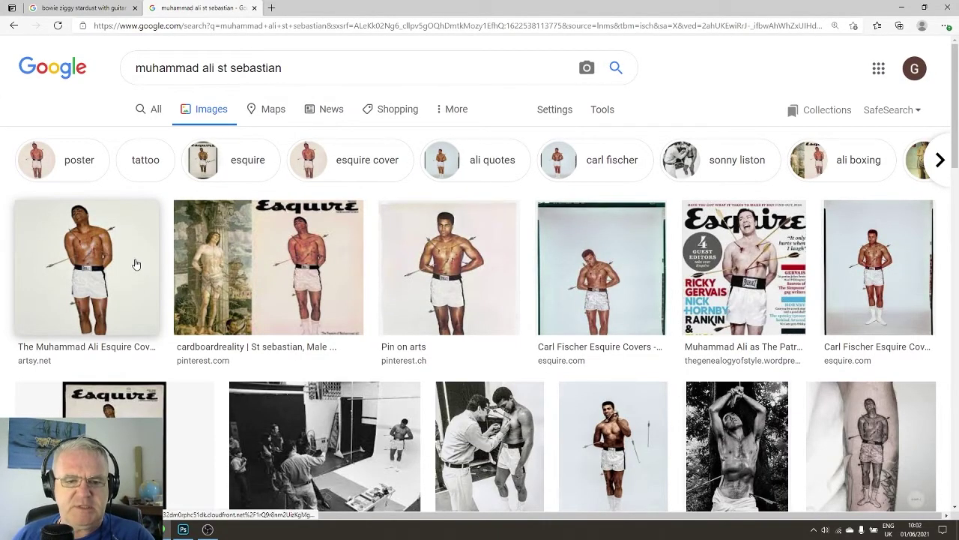
left_click(135, 265)
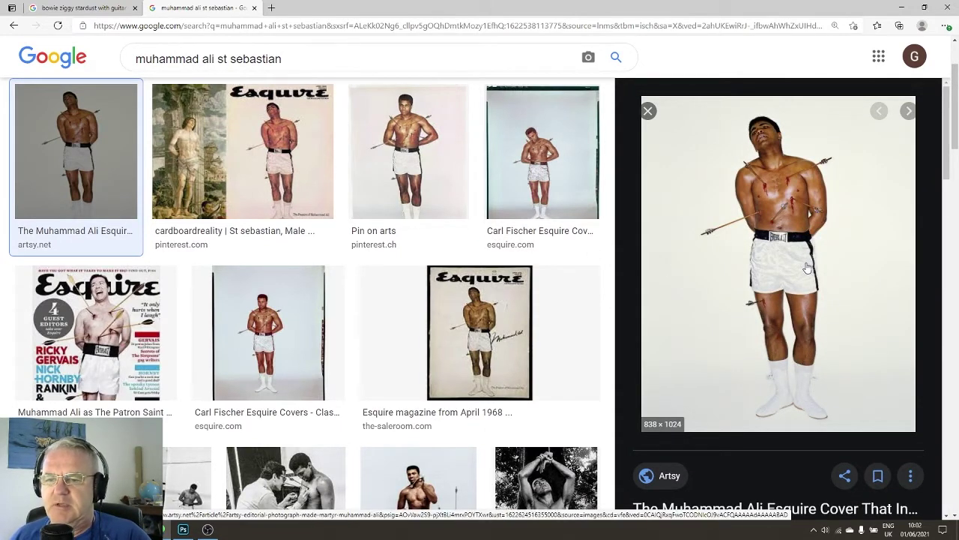
Step: Copy the enlarged Muhammad Ali picture and paste it into the elevation drawing in Photoshop
right_click(774, 287)
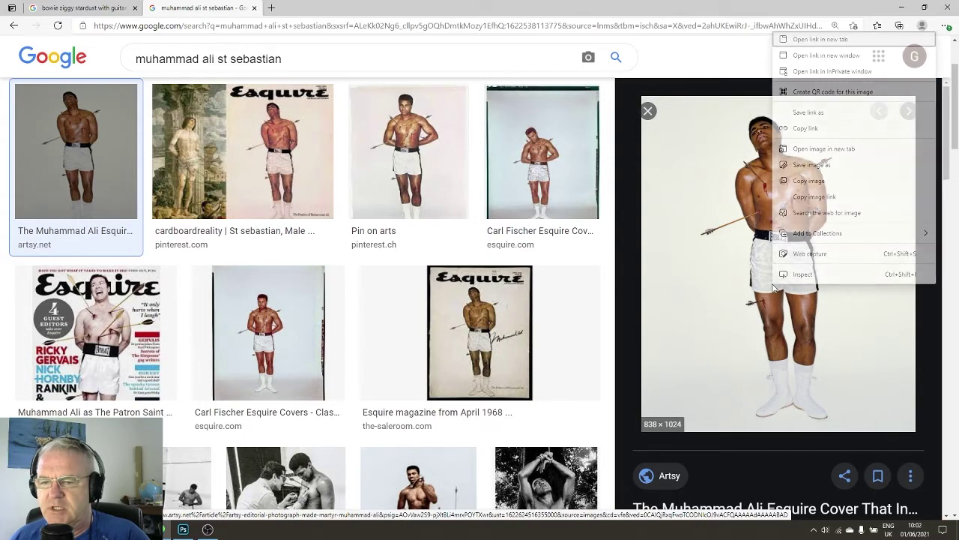
left_click(809, 181)
key("alt+Tab")
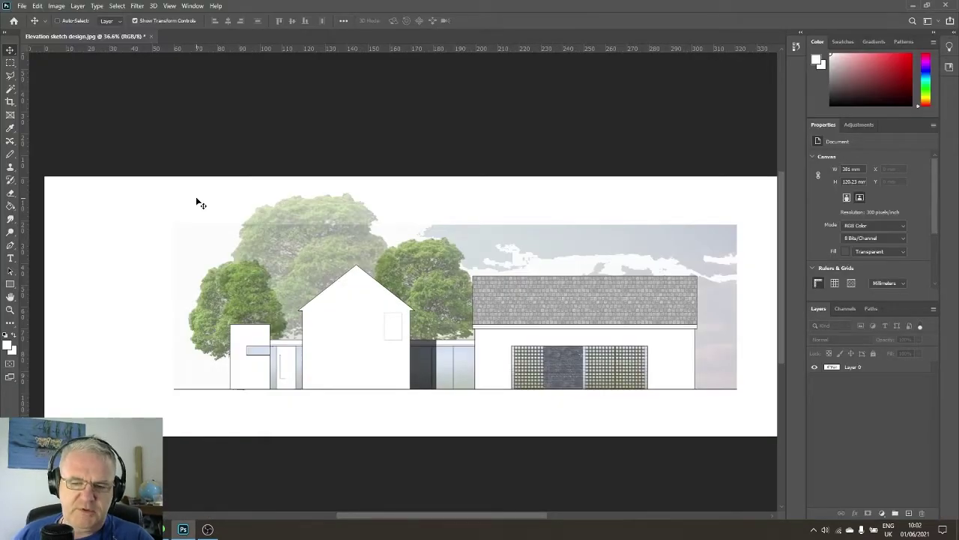
key("ctrl+v")
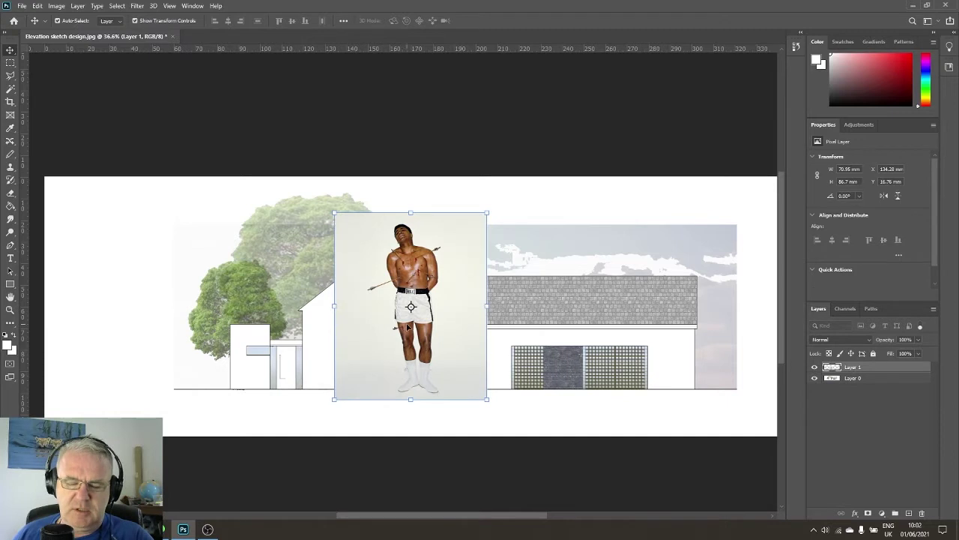
Step: Rename the pasted picture's layer as "ali"
double_click(854, 367)
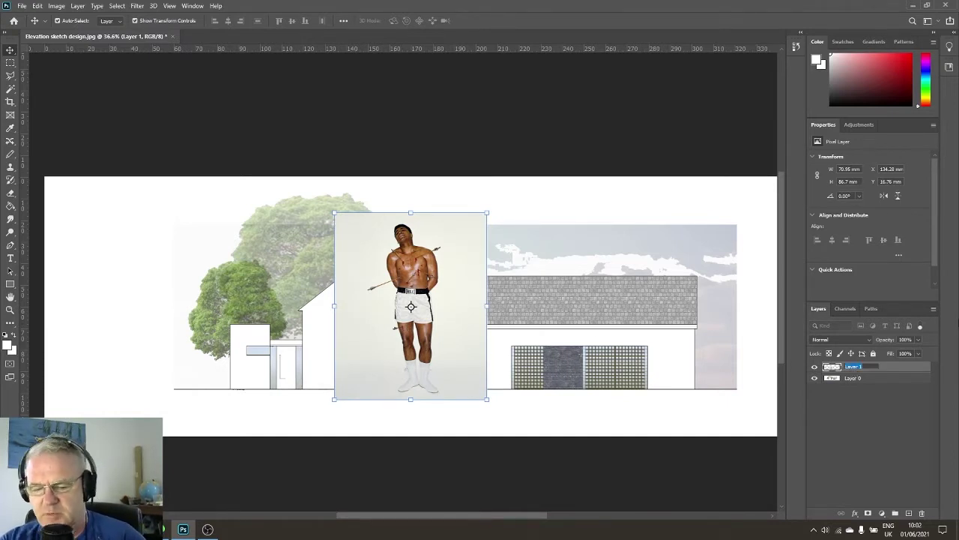
type("Al")
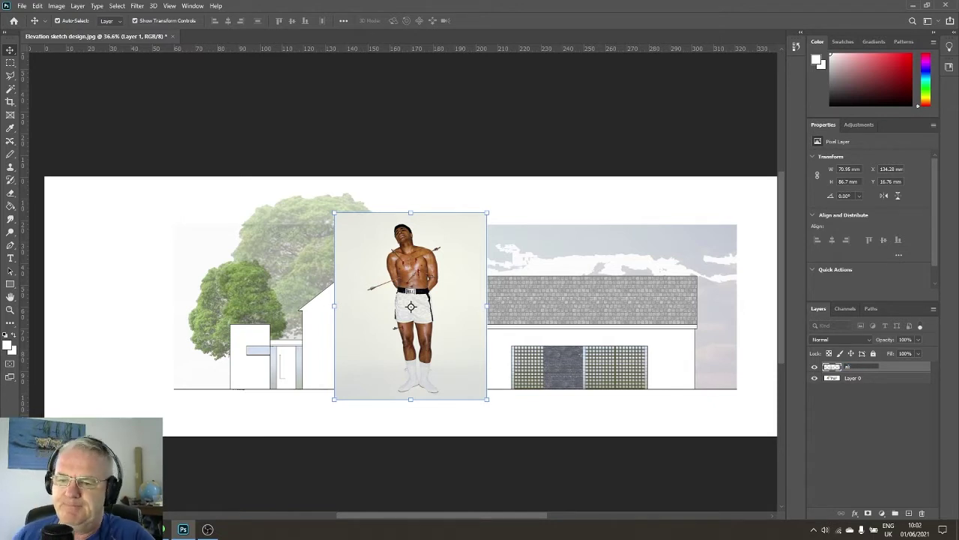
left_click(901, 481)
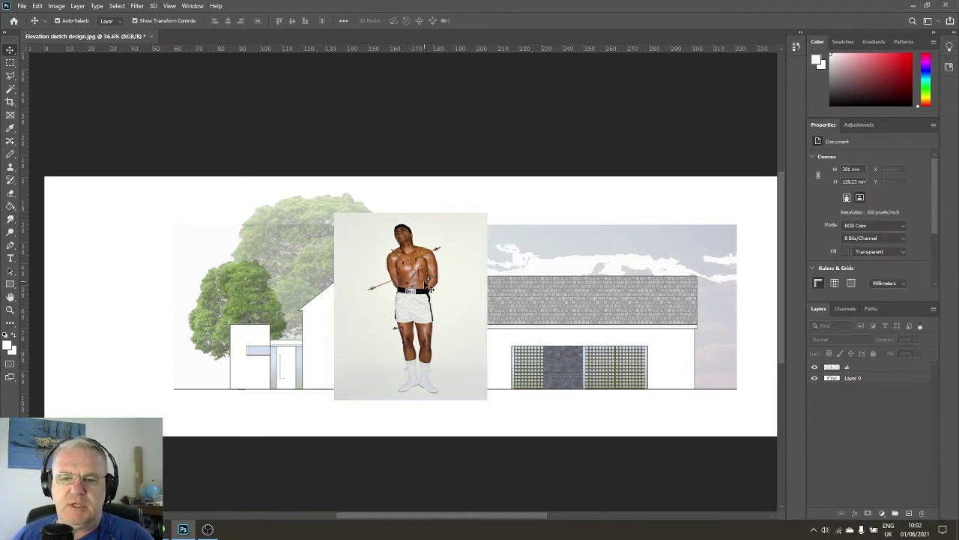
Step: Select the figure on the "ali" layer with the automatic Subject selection
left_click(426, 307)
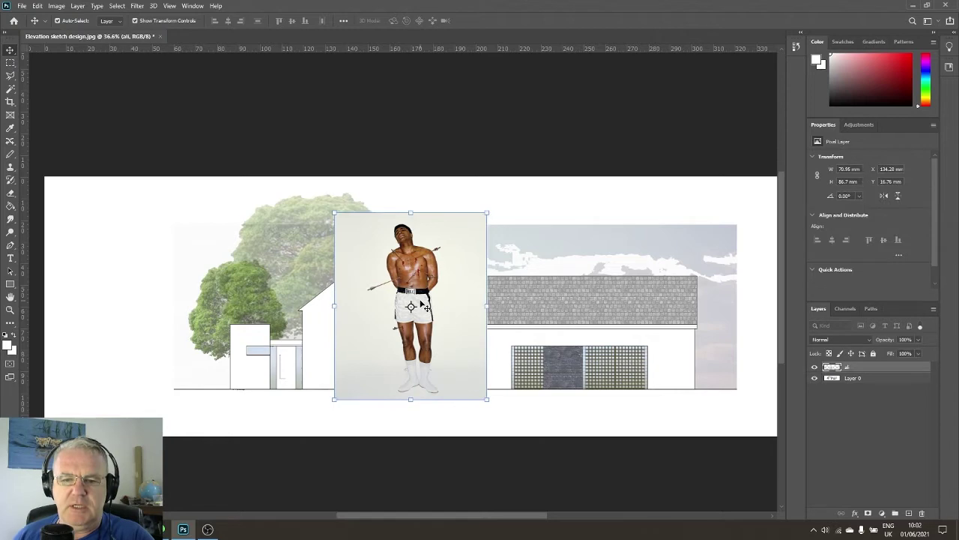
scroll(426, 307, "up", 2)
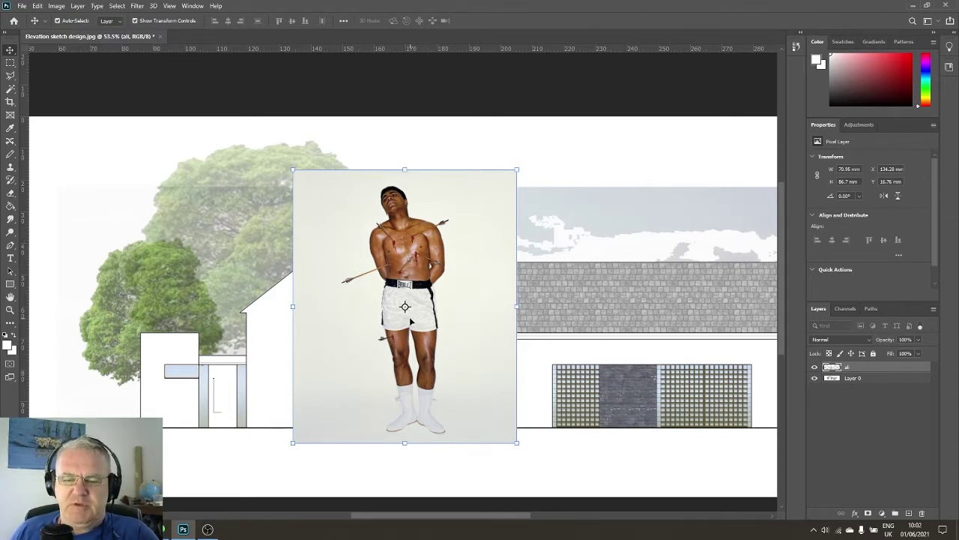
left_click(118, 7)
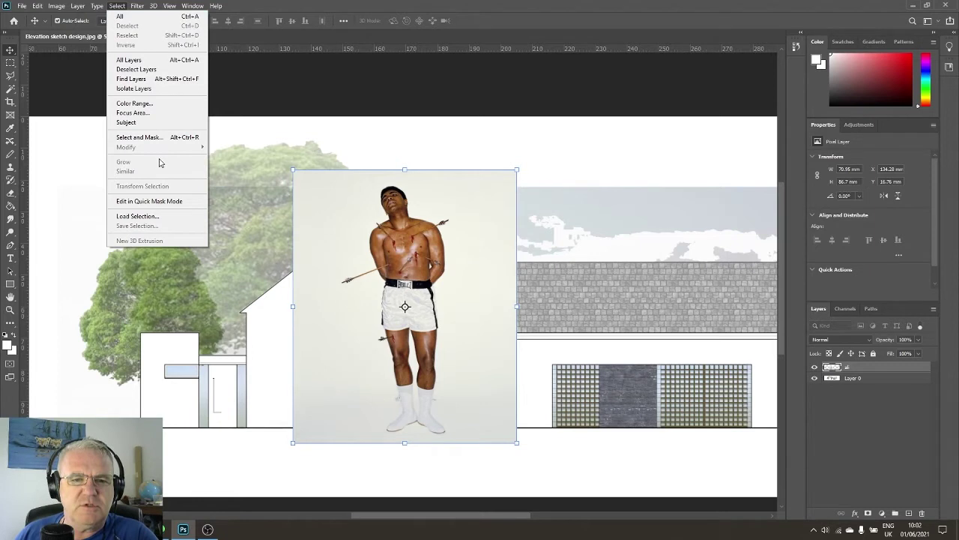
left_click(126, 122)
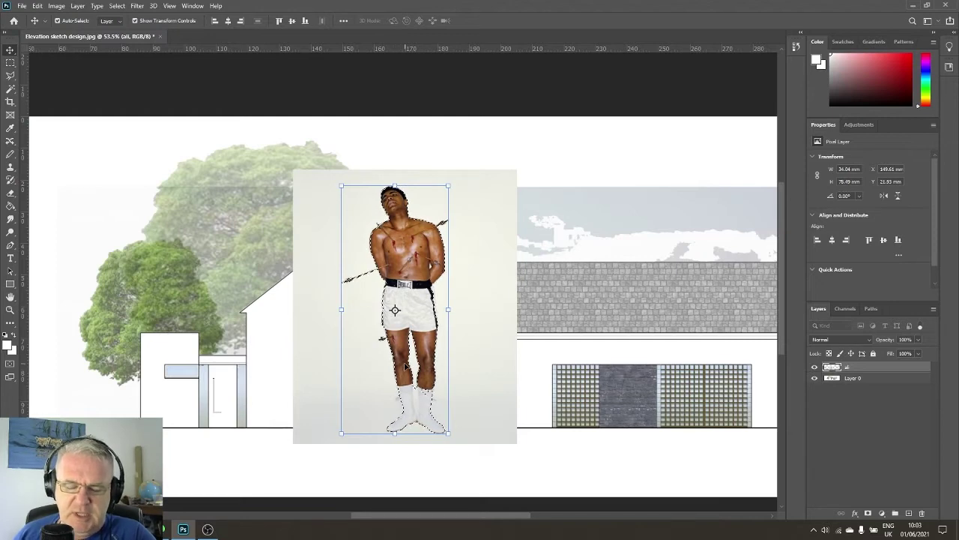
Step: Correct the figure's selection around the sock tops and the gap between the boots with the Magic Wand at tolerance 5
scroll(405, 363, "up", 1)
scroll(405, 367, "up", 1)
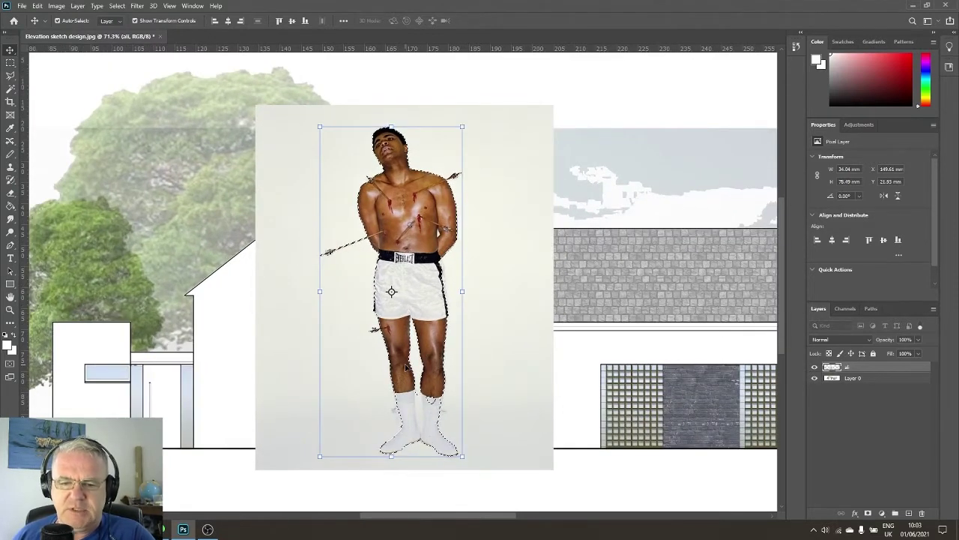
scroll(406, 366, "up", 1)
scroll(427, 374, "down", 1)
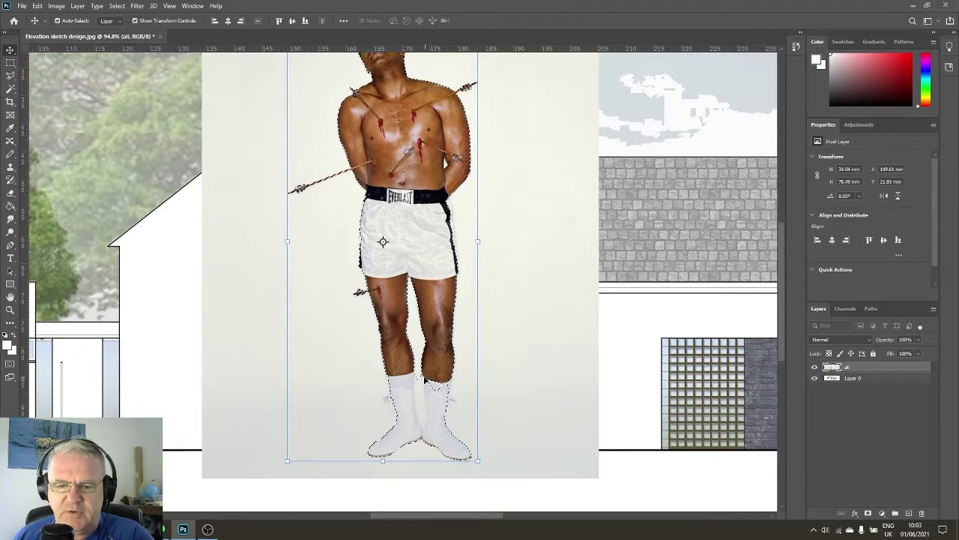
scroll(424, 370, "down", 1)
scroll(424, 370, "down", 1)
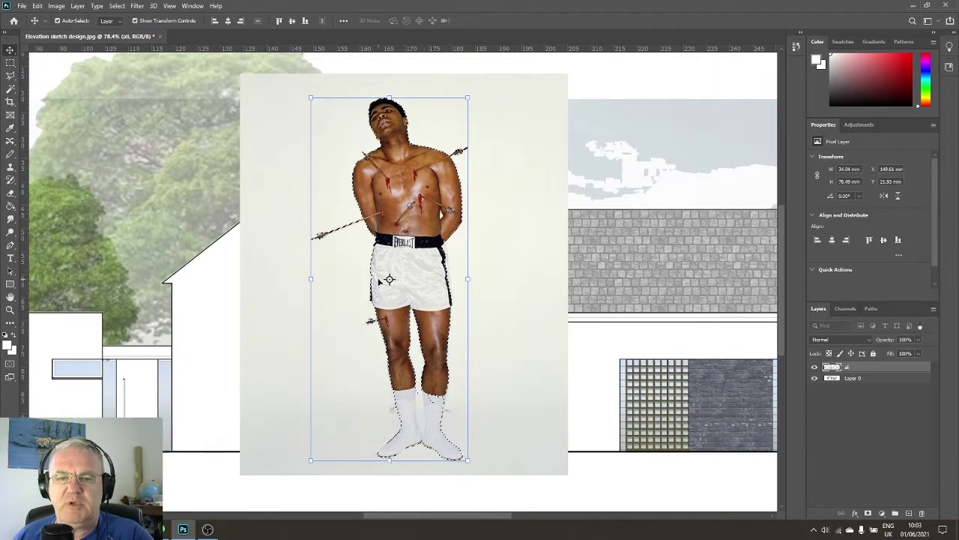
left_click(13, 94)
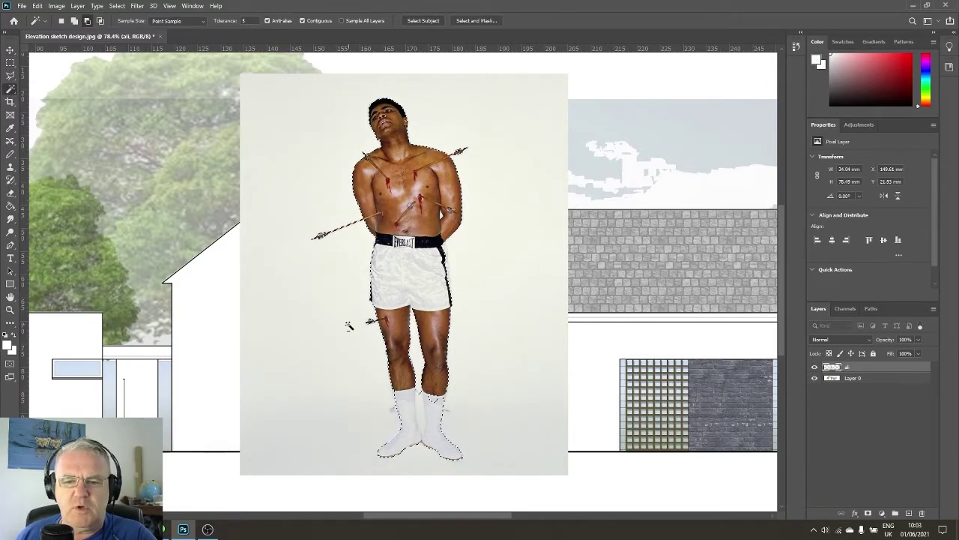
scroll(455, 454, "up", 5)
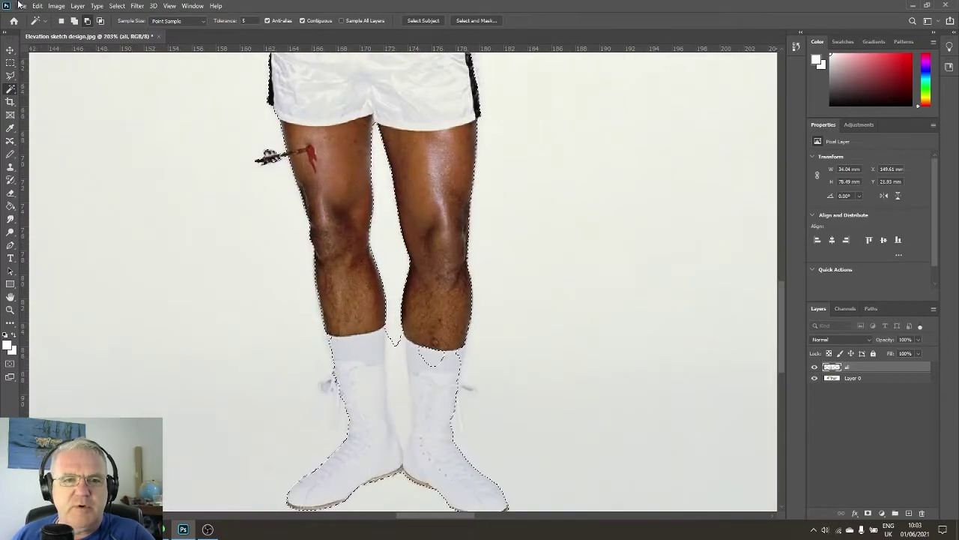
left_click(74, 21)
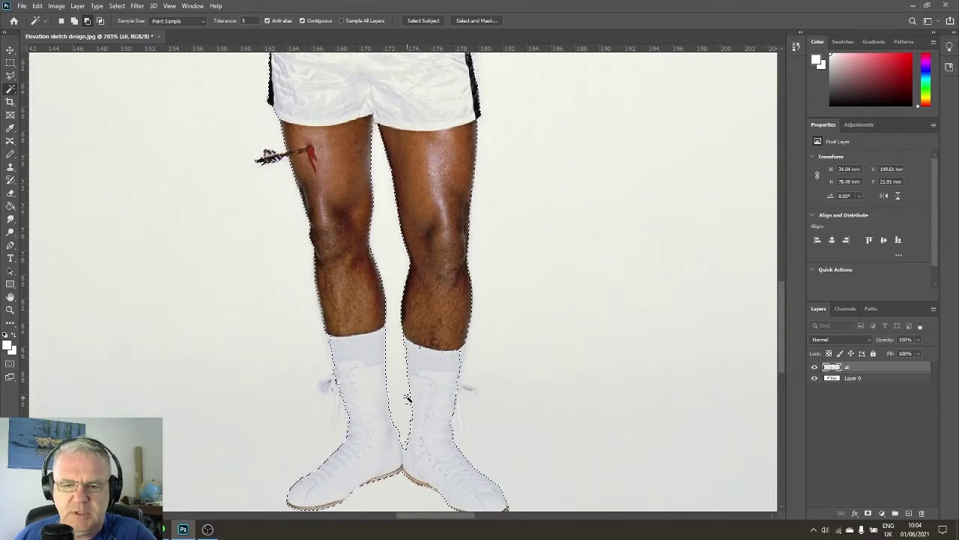
Step: Invert the figure selection, delete the picture's background on the "ali" layer, and deselect
scroll(407, 399, "down", 6)
scroll(387, 375, "down", 2)
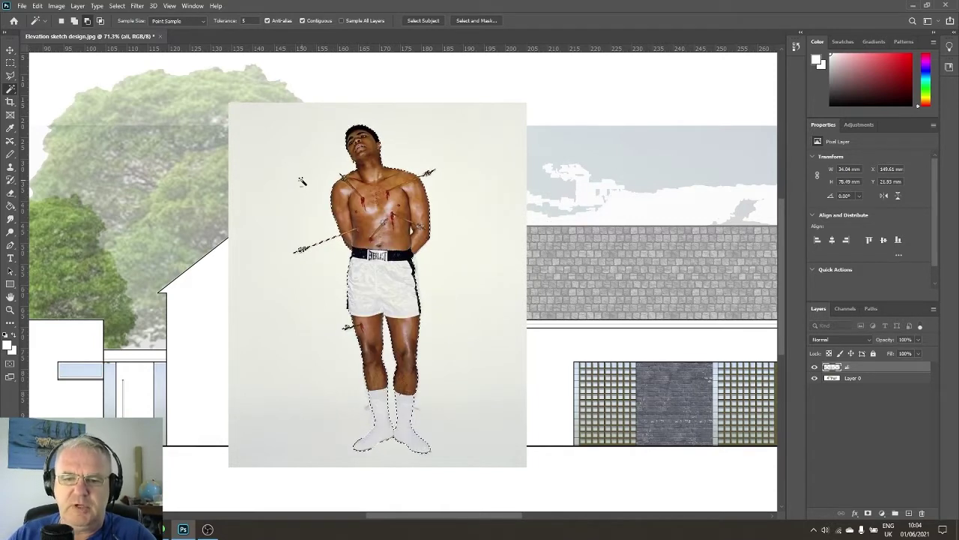
right_click(443, 258)
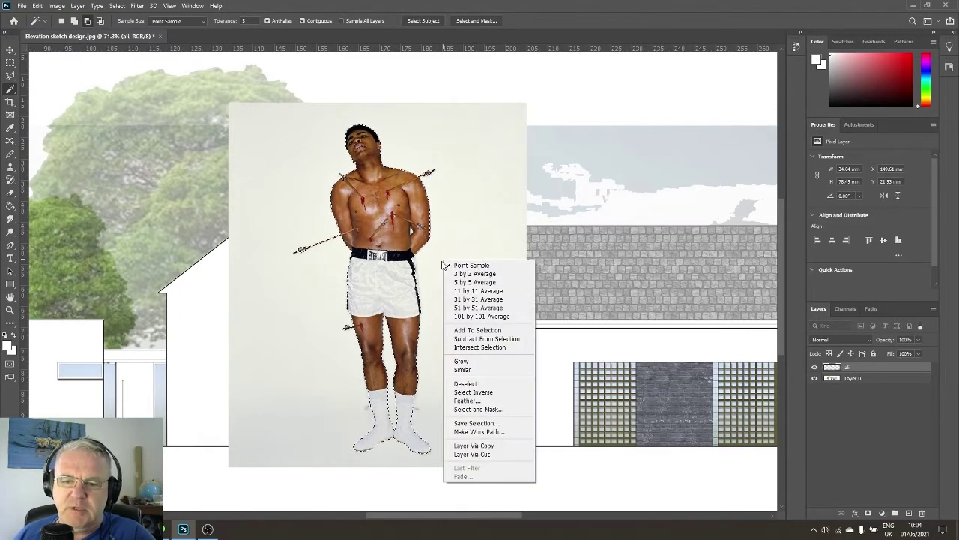
left_click(487, 392)
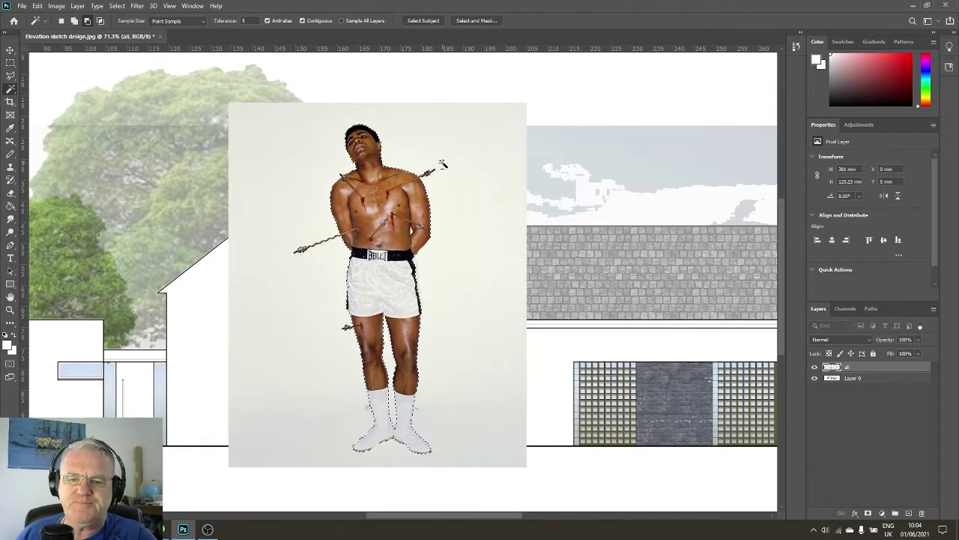
key("Delete")
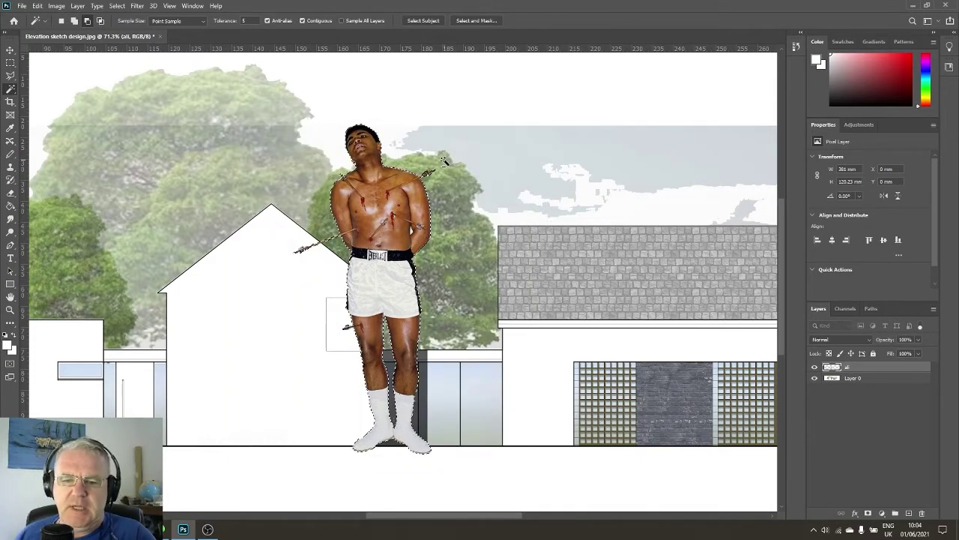
scroll(435, 213, "down", 3)
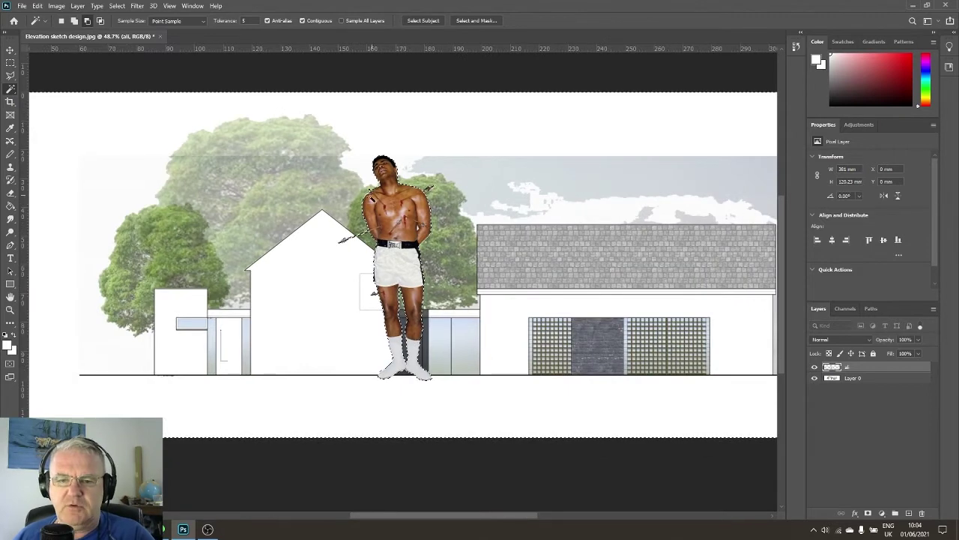
scroll(430, 199, "up", 3)
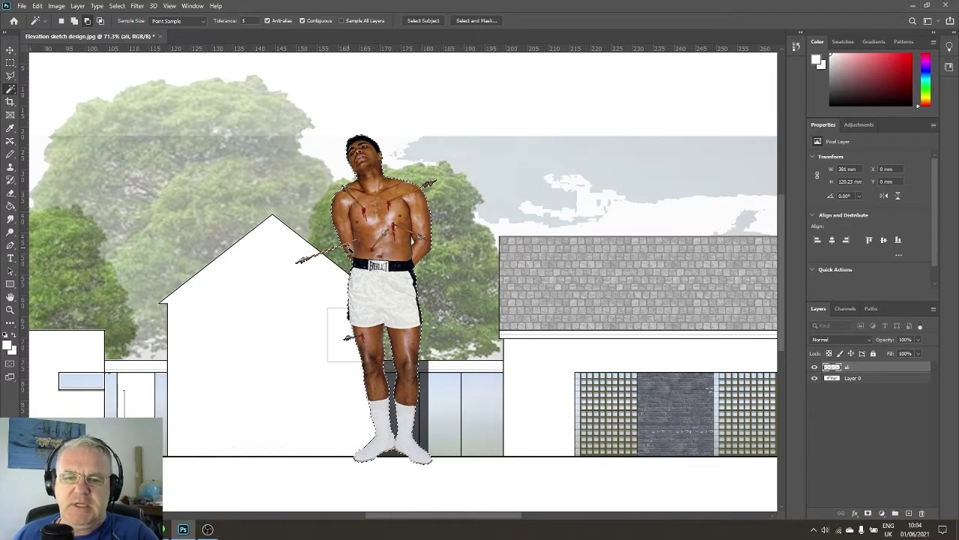
left_click(308, 215)
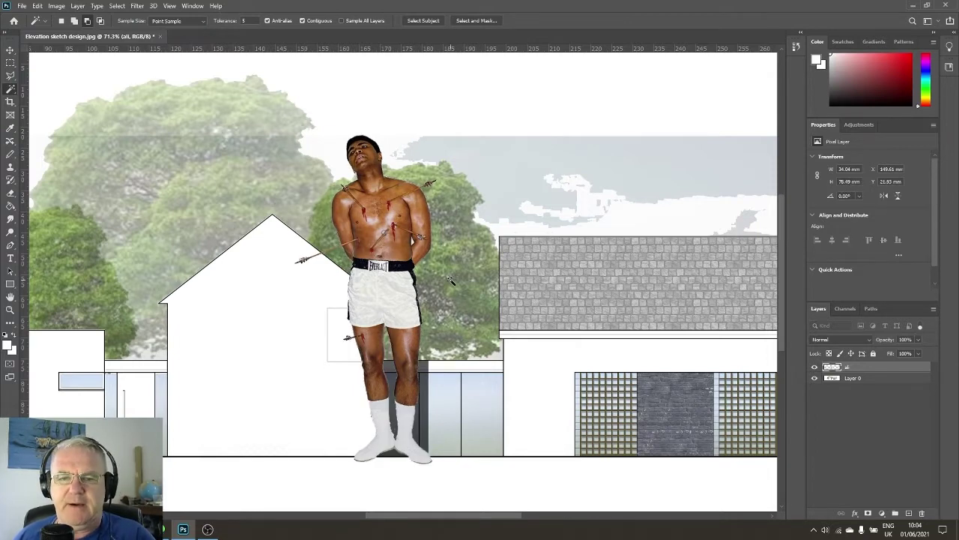
Step: Scale the cut-out figure to 24.38% and place it on the ground line against the gable wall beside the dark glazing
key("ctrl+minus")
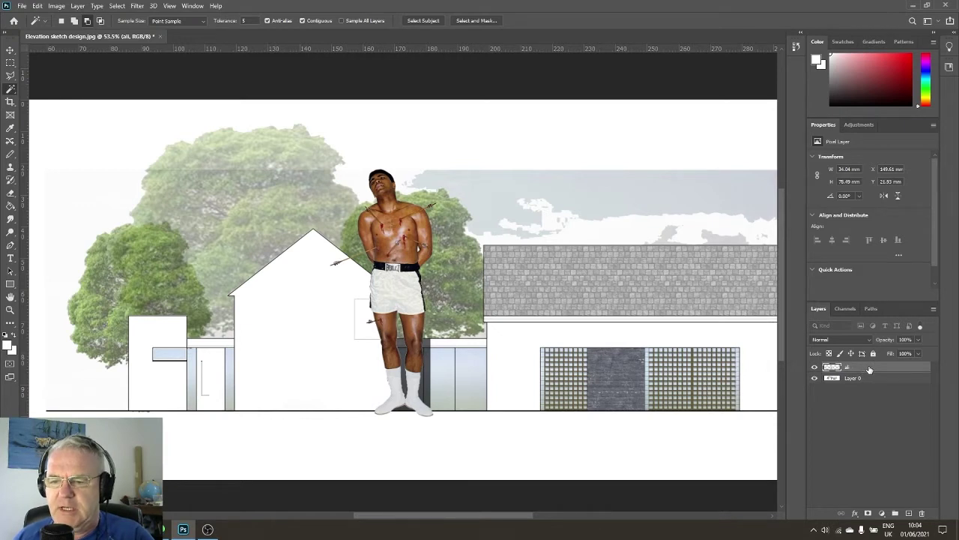
left_click(9, 50)
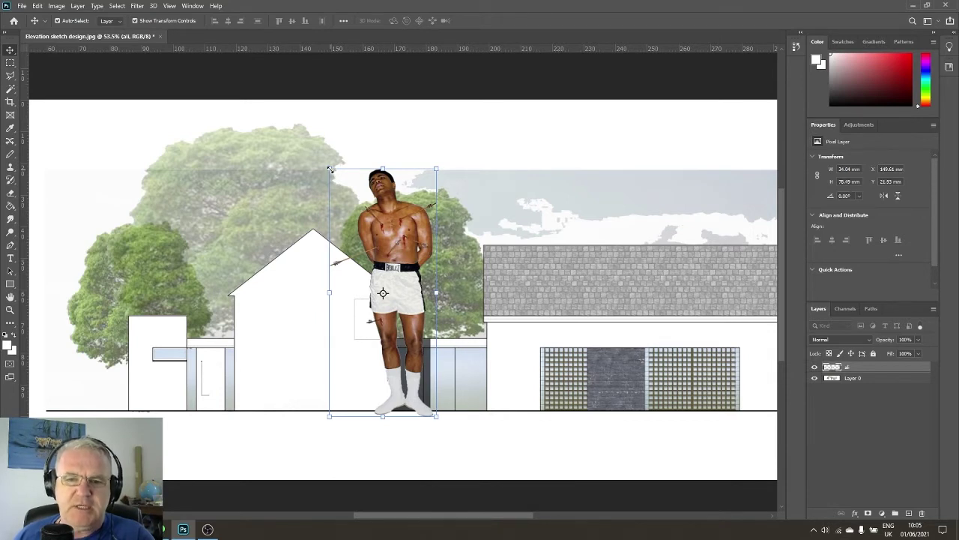
left_click_drag(329, 169, 448, 342)
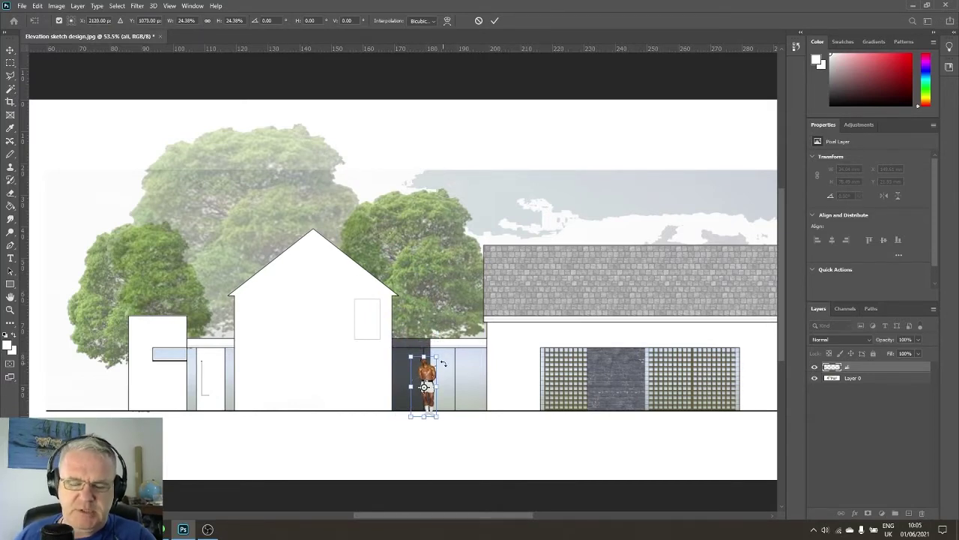
scroll(453, 384, "up", 3)
scroll(437, 379, "up", 3)
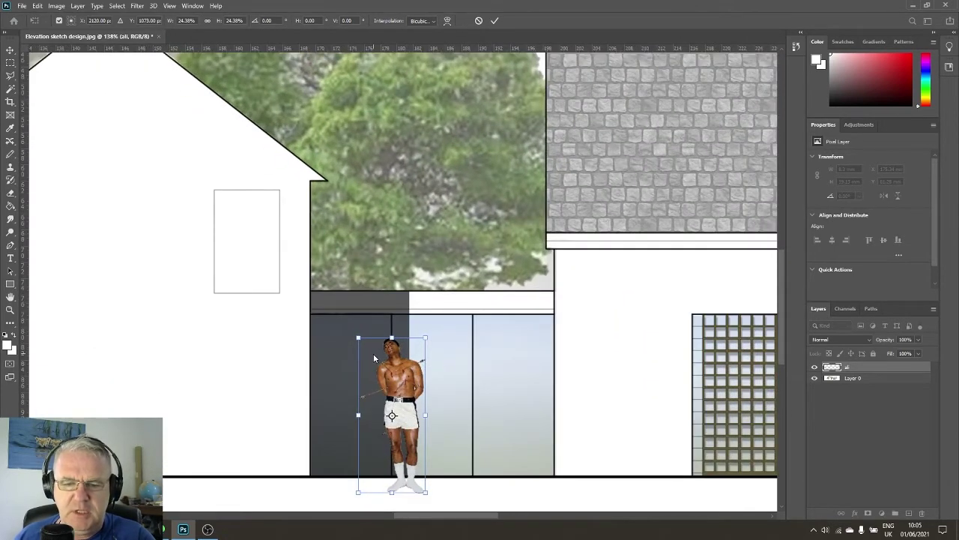
left_click_drag(373, 342, 251, 329)
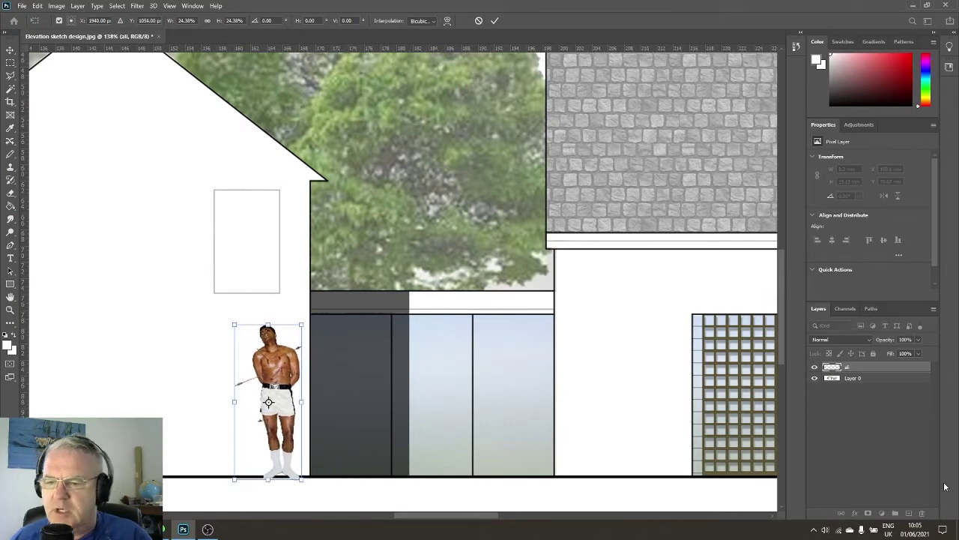
left_click(887, 432)
Step: Lock the elevation drawing's layer, Layer 0, completely
left_click(885, 378)
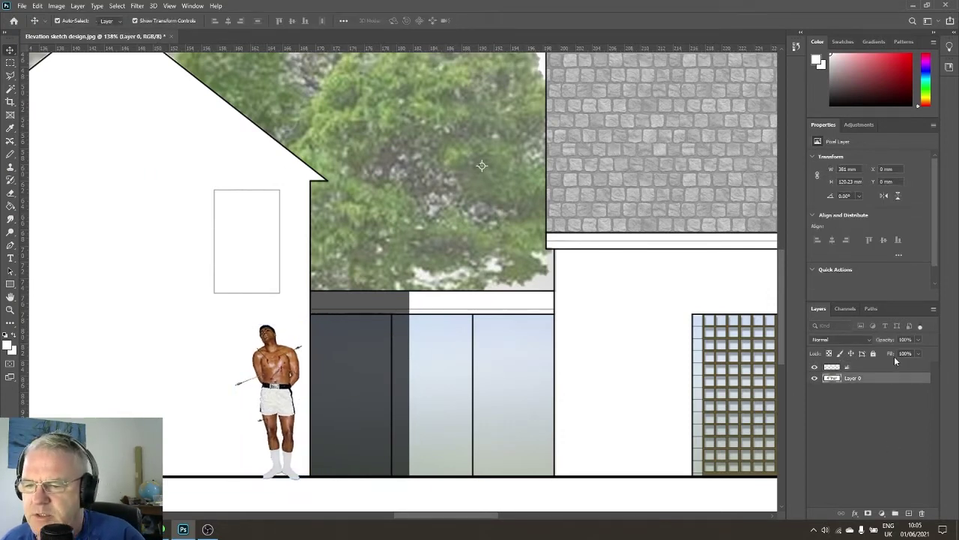
left_click(873, 355)
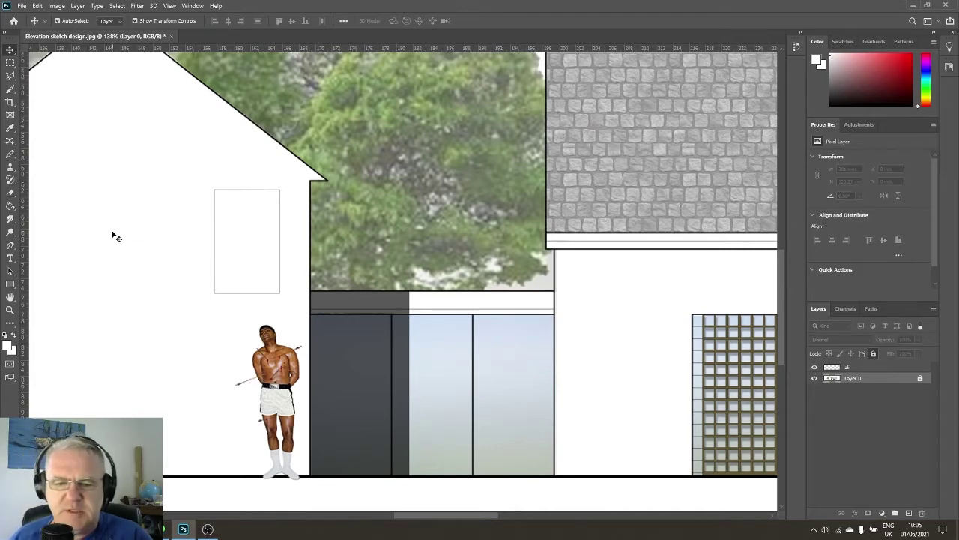
Step: Shrink the figure to about 96% and move it farther from the glazing, with its feet overlapping the ground line
scroll(200, 340, "up", 1)
scroll(200, 340, "up", 1)
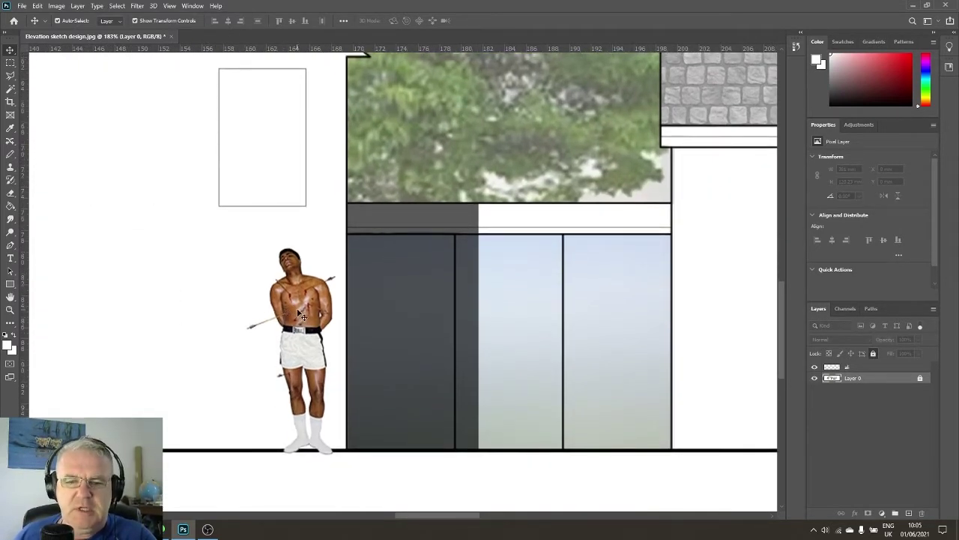
left_click_drag(306, 321, 271, 321)
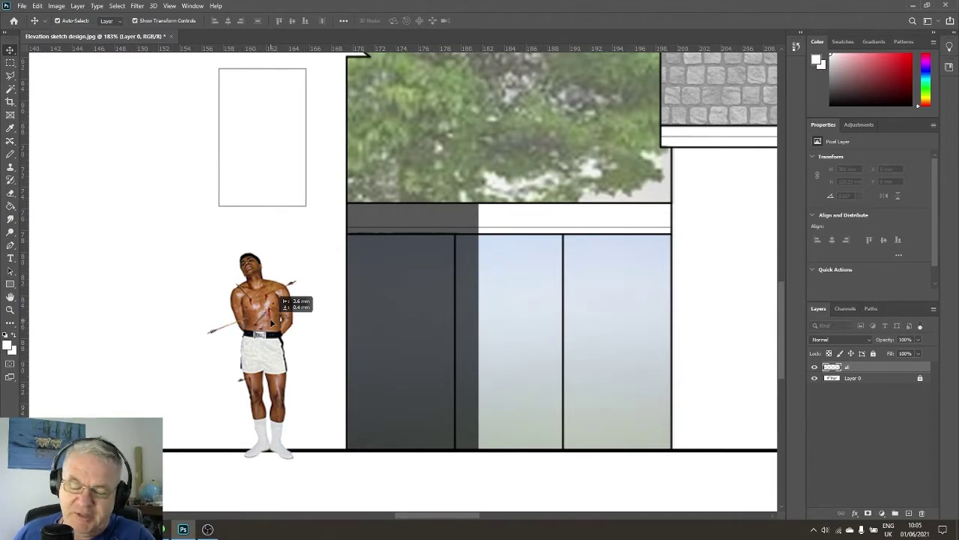
left_click_drag(271, 322, 272, 323)
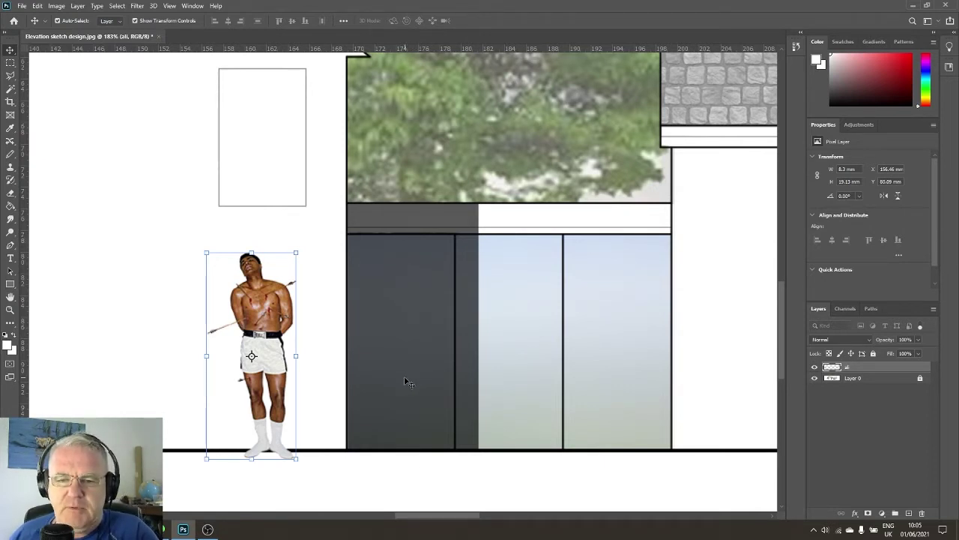
left_click_drag(207, 254, 211, 261)
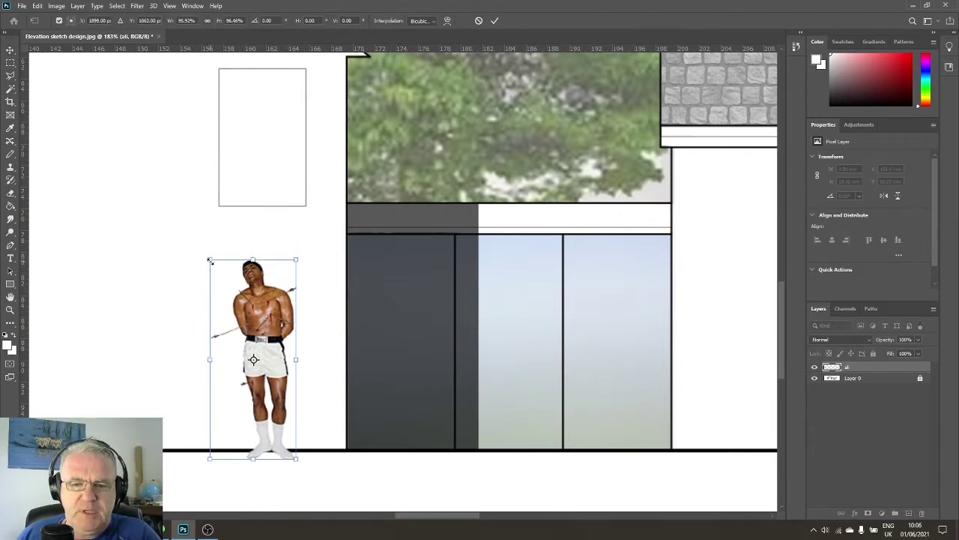
left_click_drag(258, 349, 241, 347)
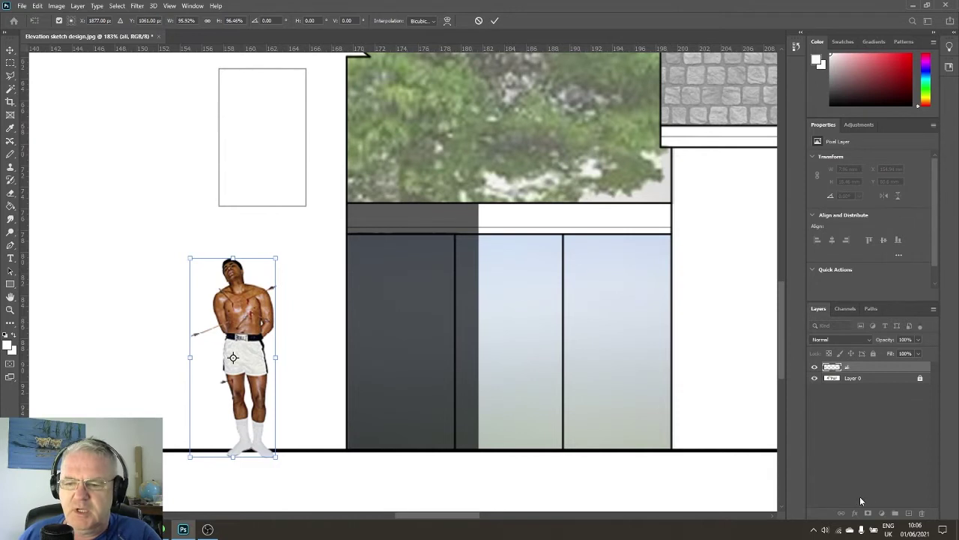
key("Return")
Step: Select a rectangle about 5.4 by 1.8 mm over the feet below the ground line's upper edge, delete that part, and deselect
scroll(296, 426, "up", 3)
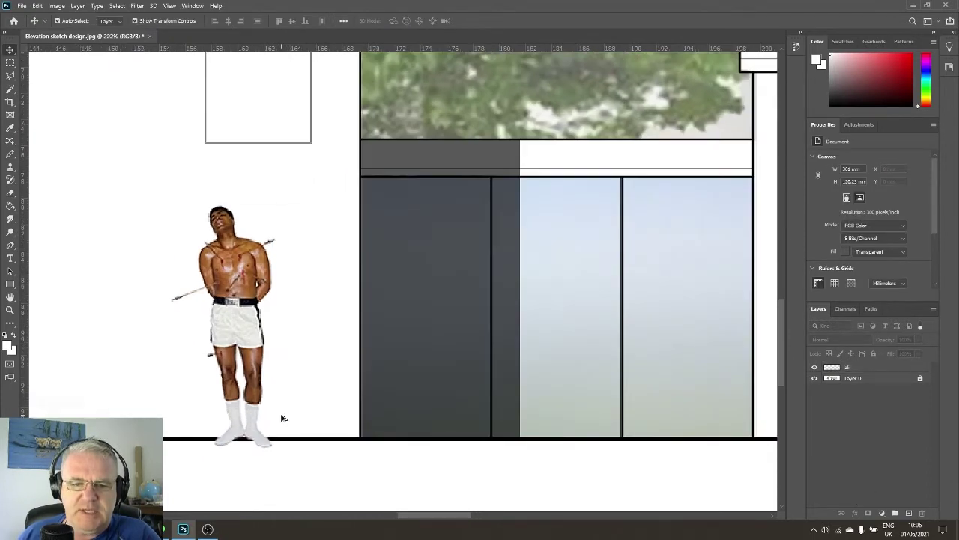
scroll(282, 417, "up", 1)
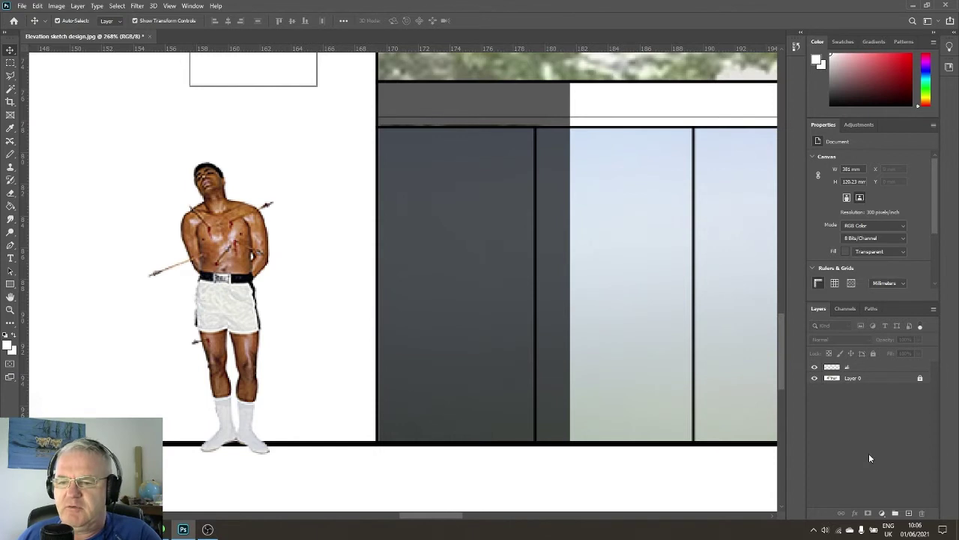
left_click(877, 370)
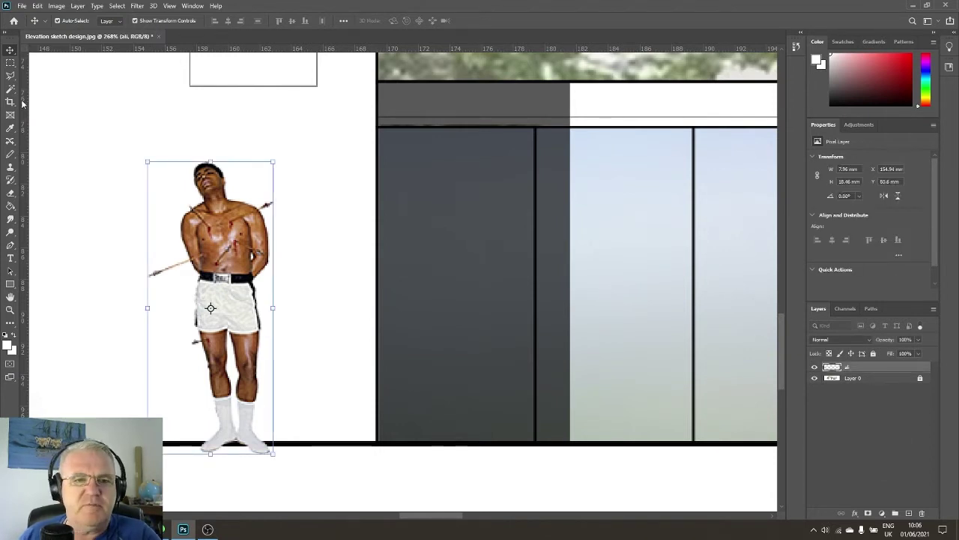
left_click(9, 63)
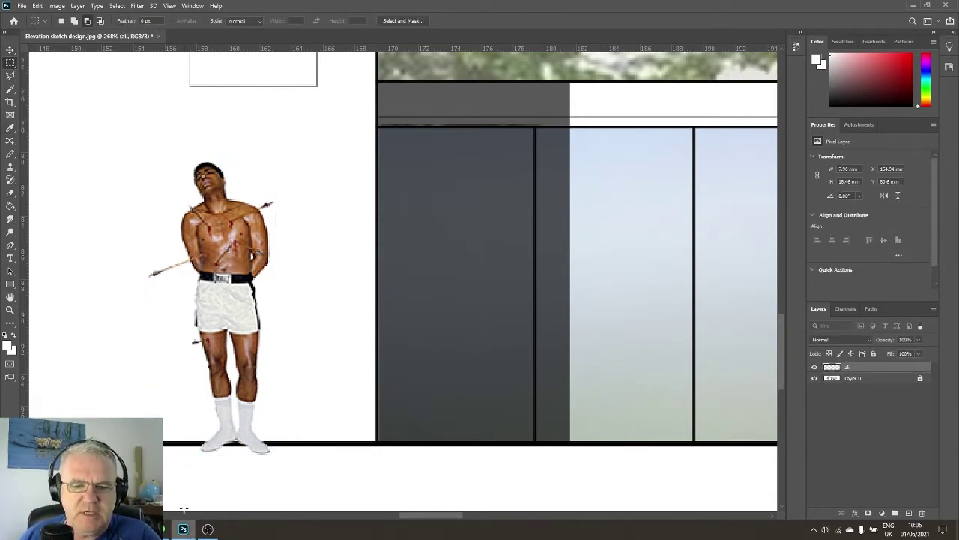
left_click_drag(190, 440, 278, 466)
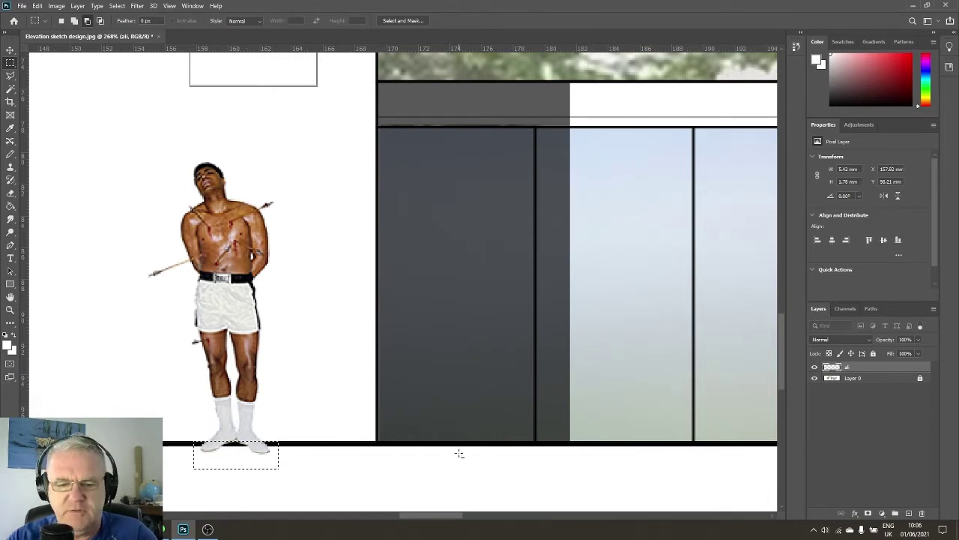
key("Delete")
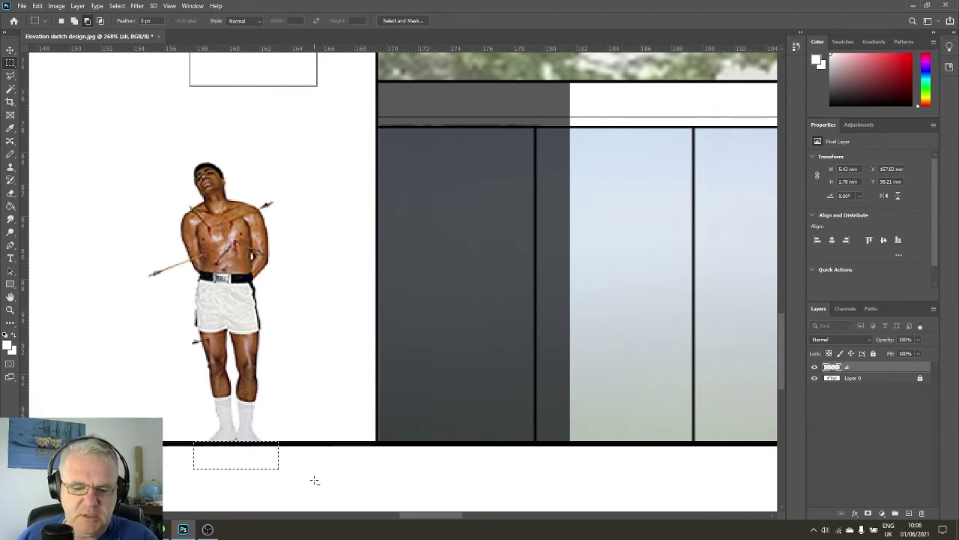
left_click(319, 486)
scroll(238, 438, "up", 1)
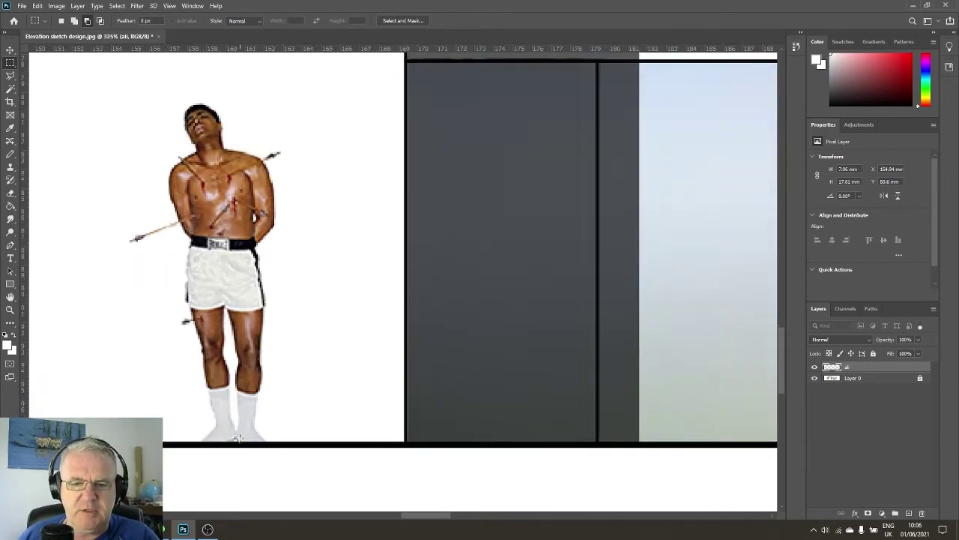
scroll(241, 396, "down", 3)
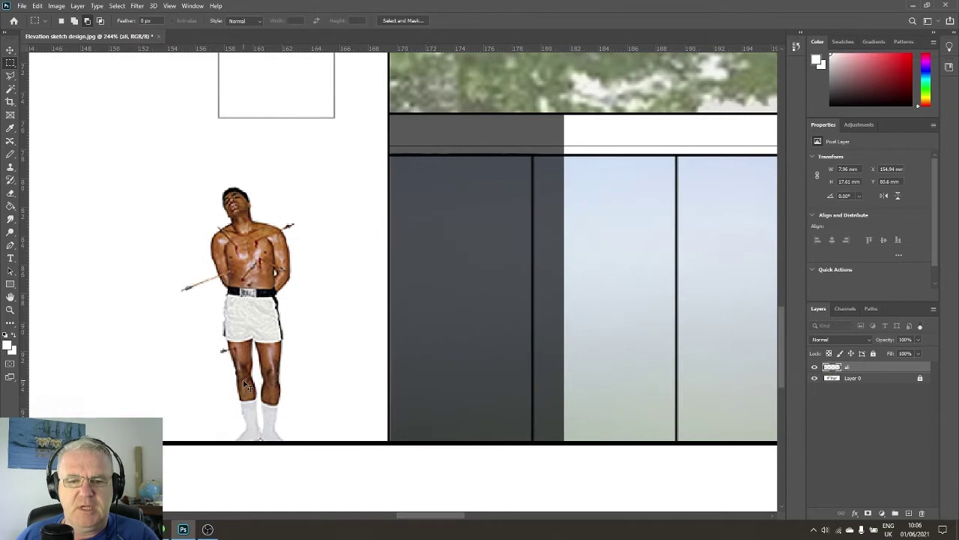
scroll(250, 379, "up", 1)
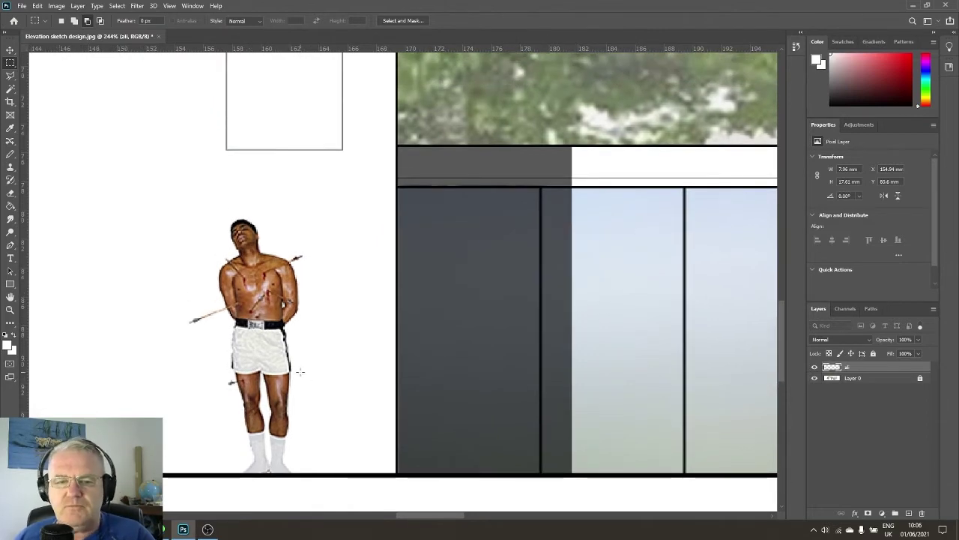
scroll(300, 371, "right", 2)
scroll(294, 367, "down", 5)
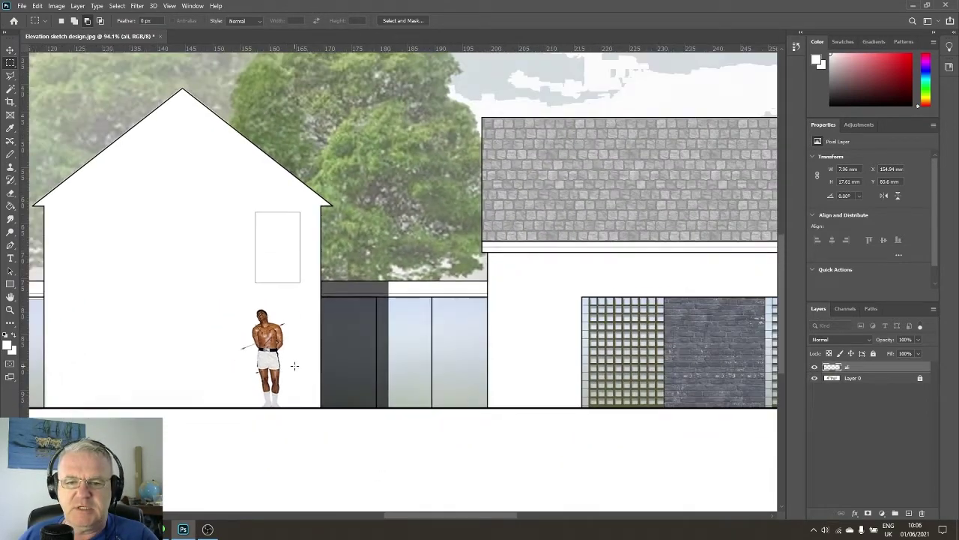
Step: Duplicate the cut-out figure's layer within the same document and rename the copy "ali shadow"
scroll(294, 366, "down", 4)
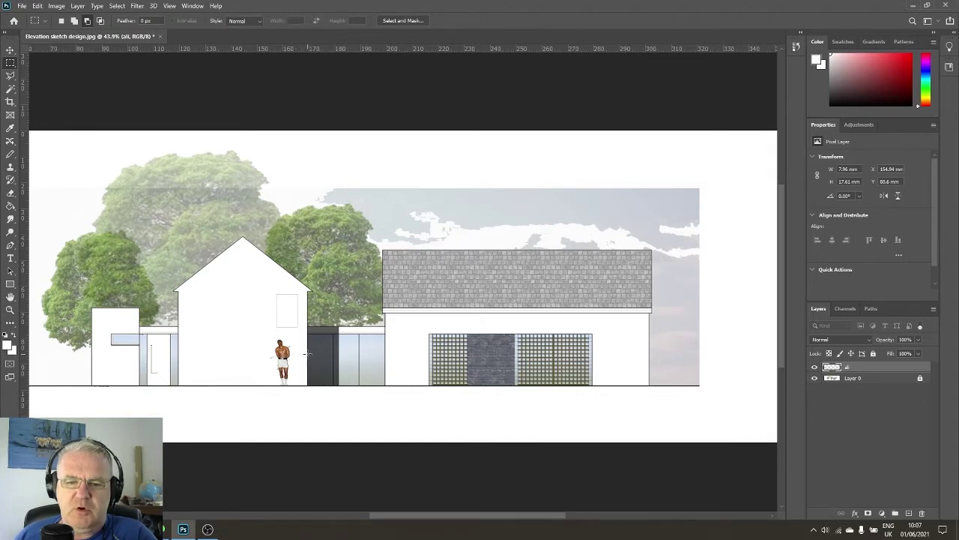
scroll(312, 357, "up", 5)
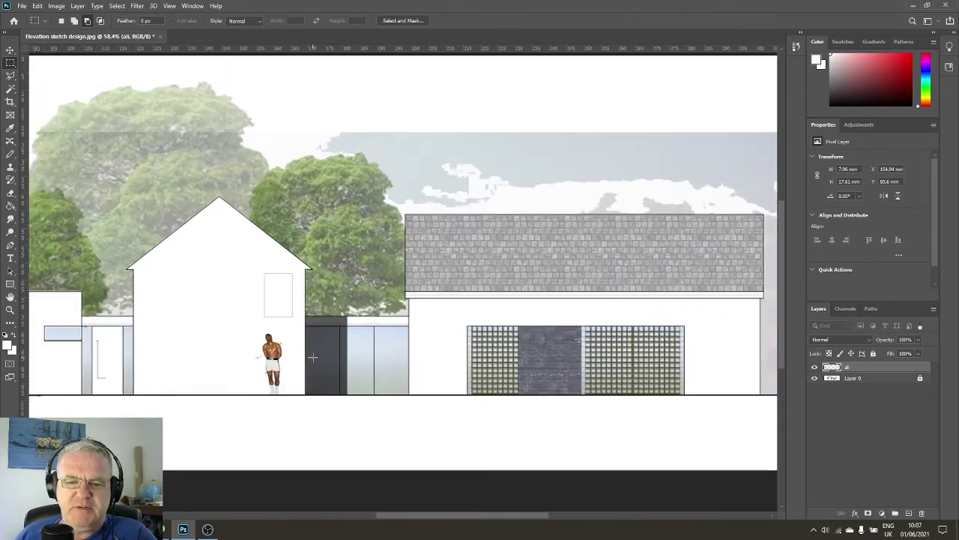
scroll(274, 358, "up", 2)
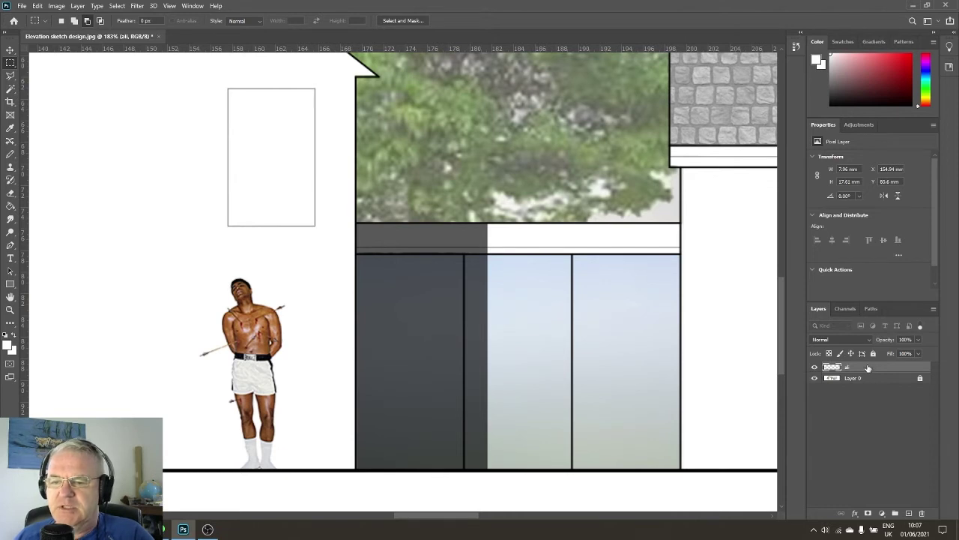
right_click(868, 367)
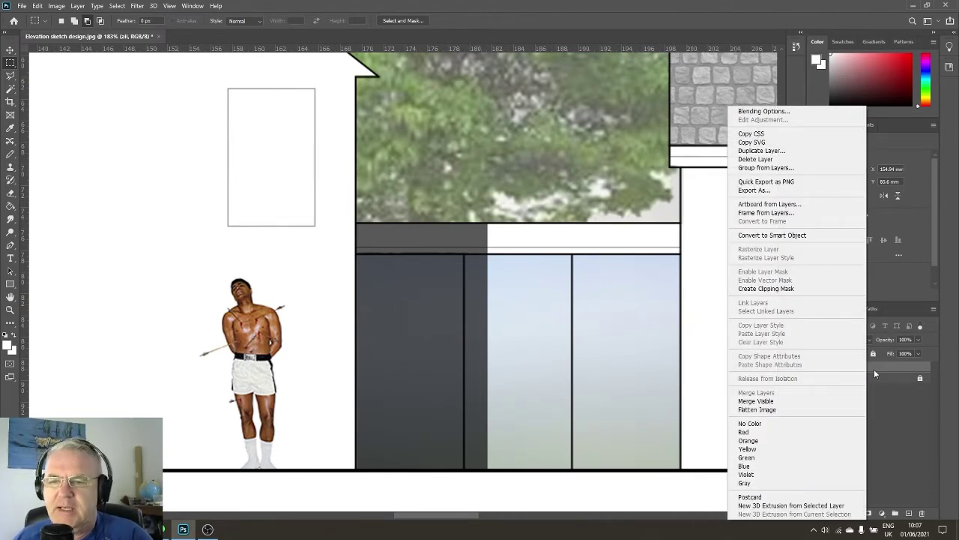
left_click(800, 151)
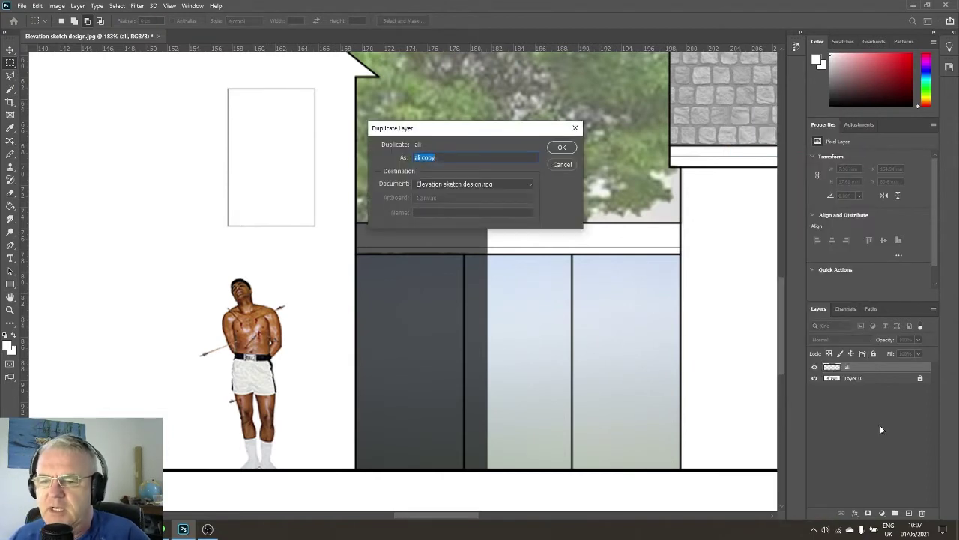
left_click(563, 148)
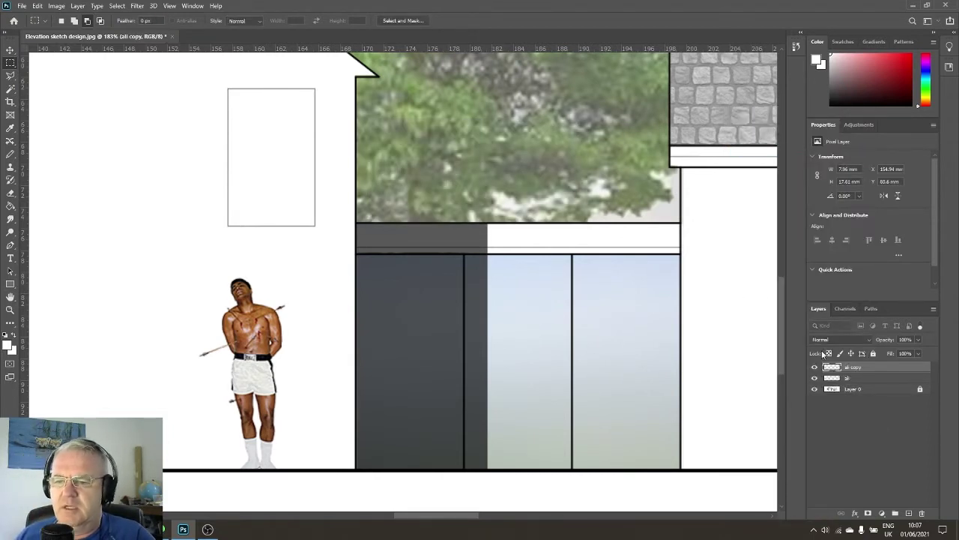
double_click(859, 367)
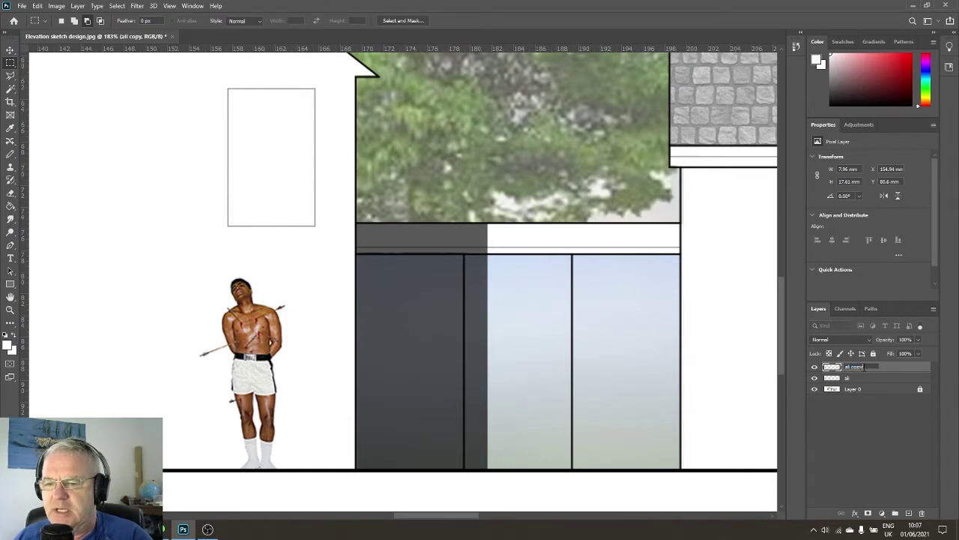
type("ali shadow")
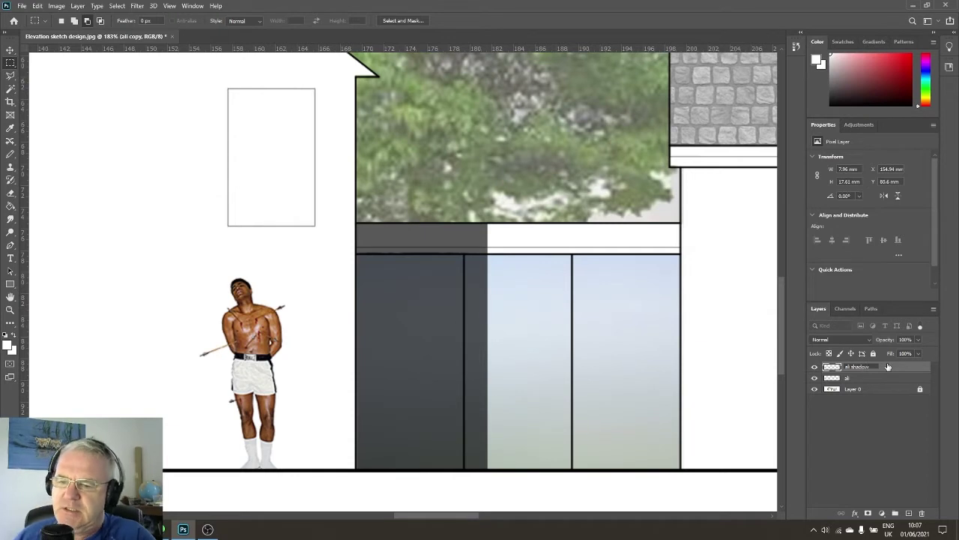
left_click(885, 472)
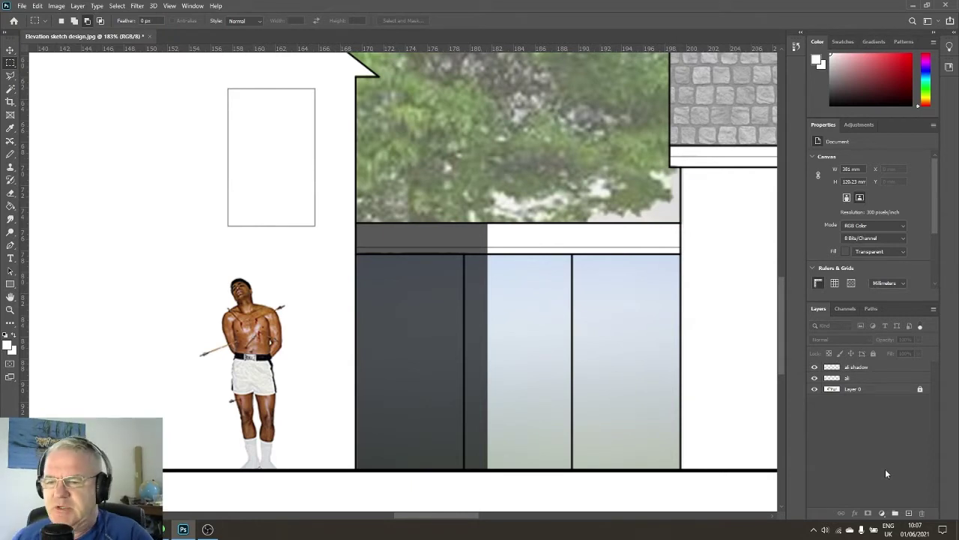
Step: Move the ali shadow copy about 3.3 mm toward the dark glazing and 1.5 mm down from the original figure
left_click(864, 368)
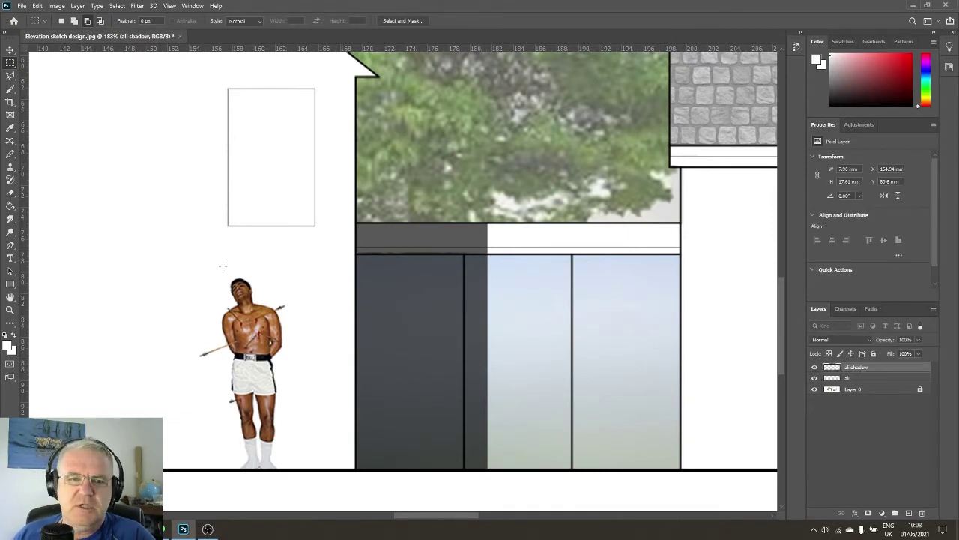
left_click(10, 50)
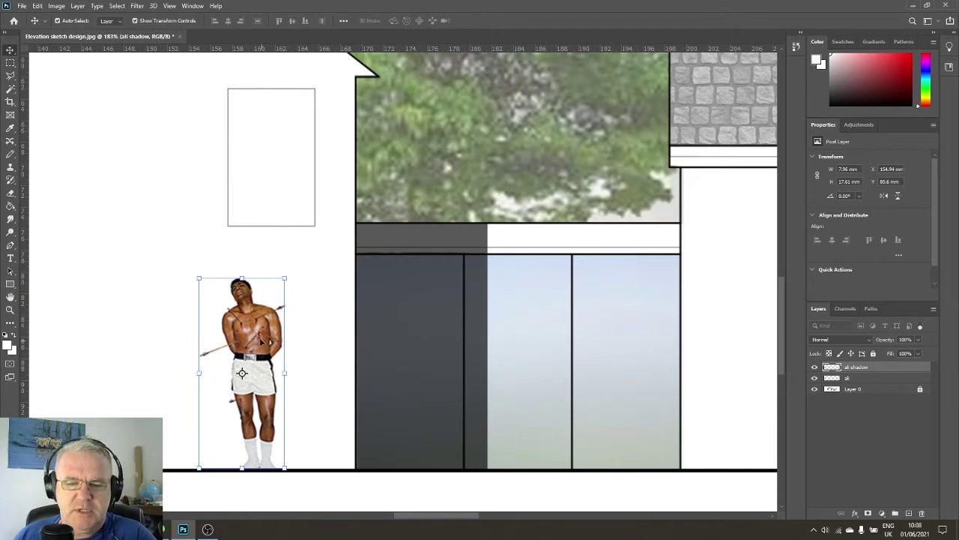
left_click_drag(264, 343, 296, 355)
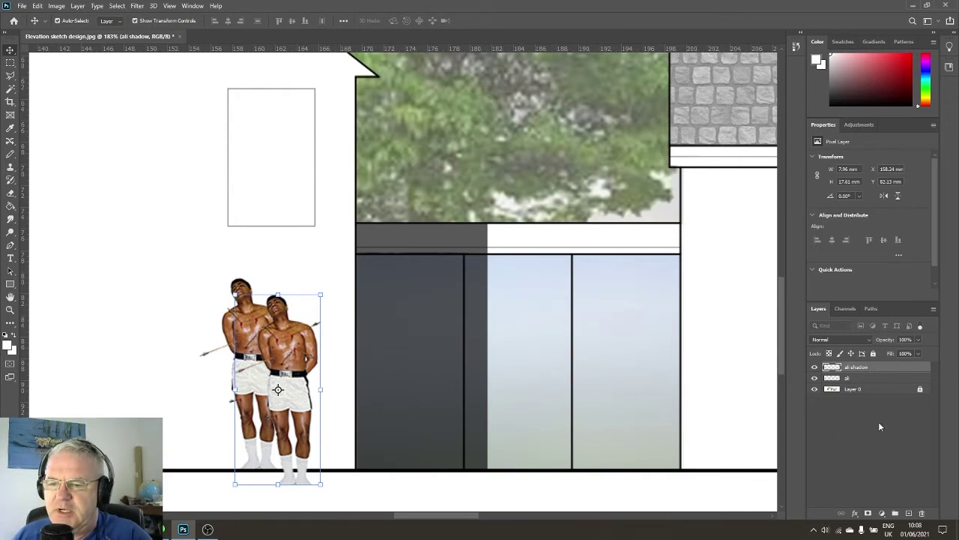
Step: Reorder the layers so that ali shadow lies beneath the ali layer and above Layer 0
left_click(874, 371, "ctrl")
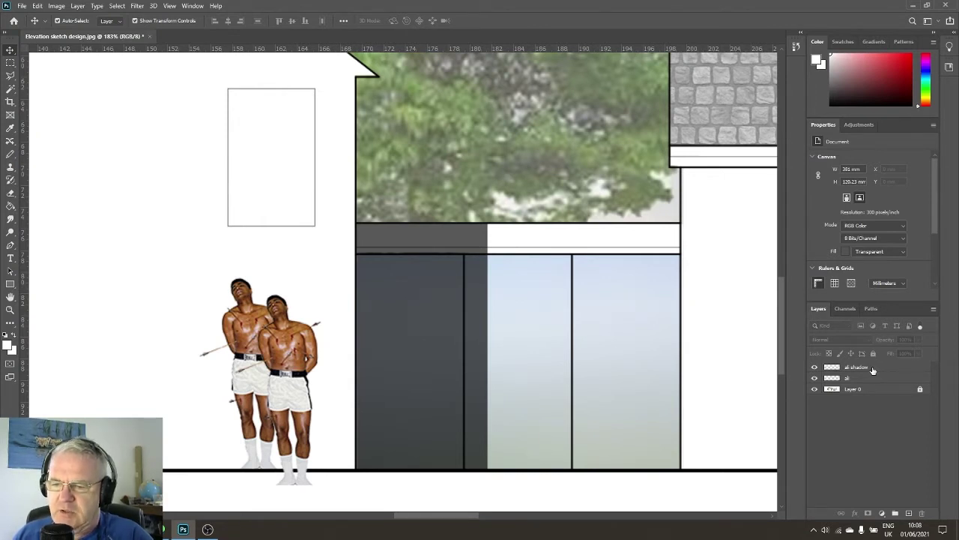
left_click(873, 369)
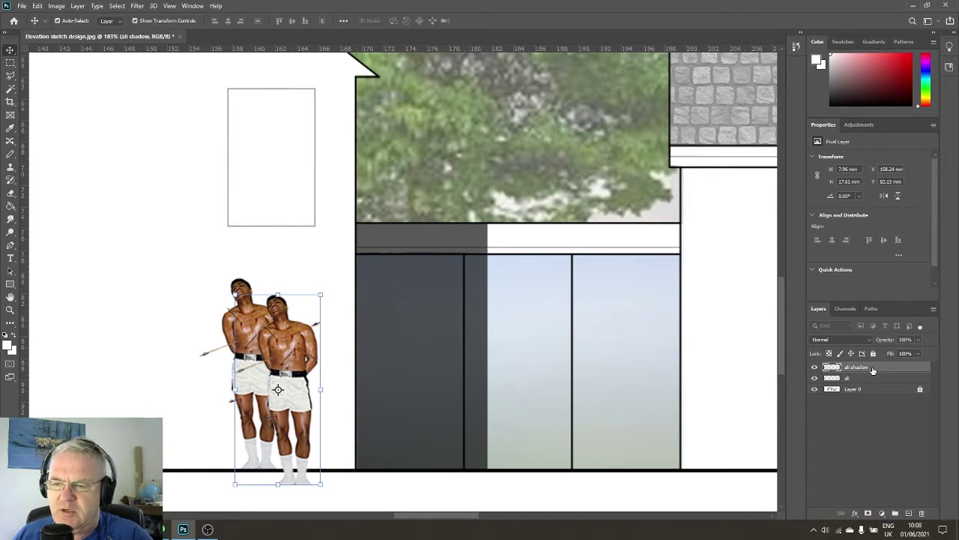
left_click_drag(873, 370, 869, 380)
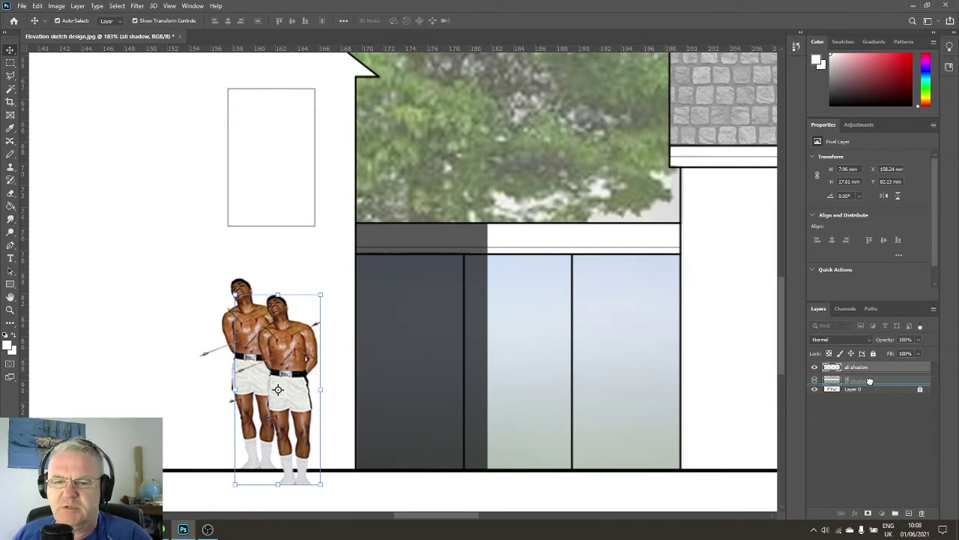
left_click_drag(869, 380, 870, 385)
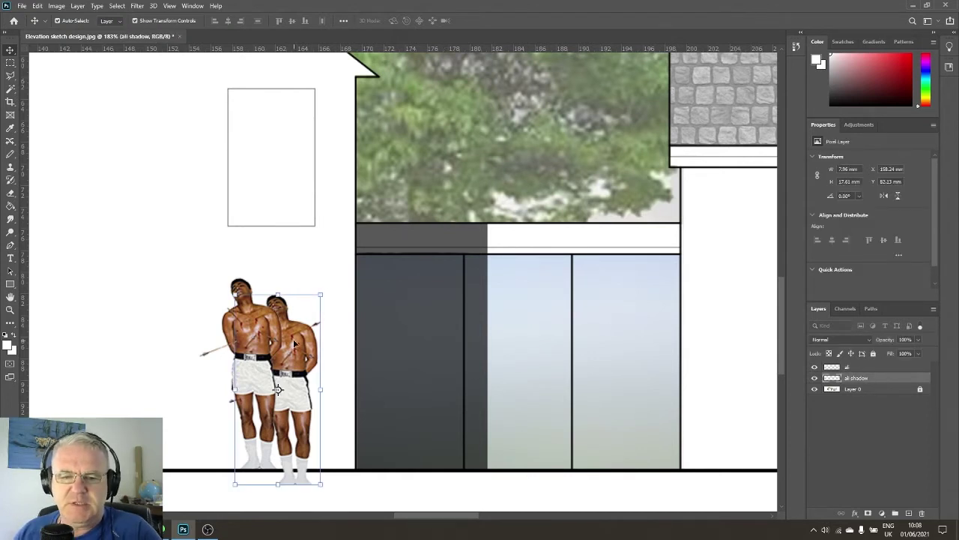
Step: Turn the ali shadow figure solid black with a Levels adjustment, setting the white output level to 0
left_click(62, 9)
mouse_move(68, 31)
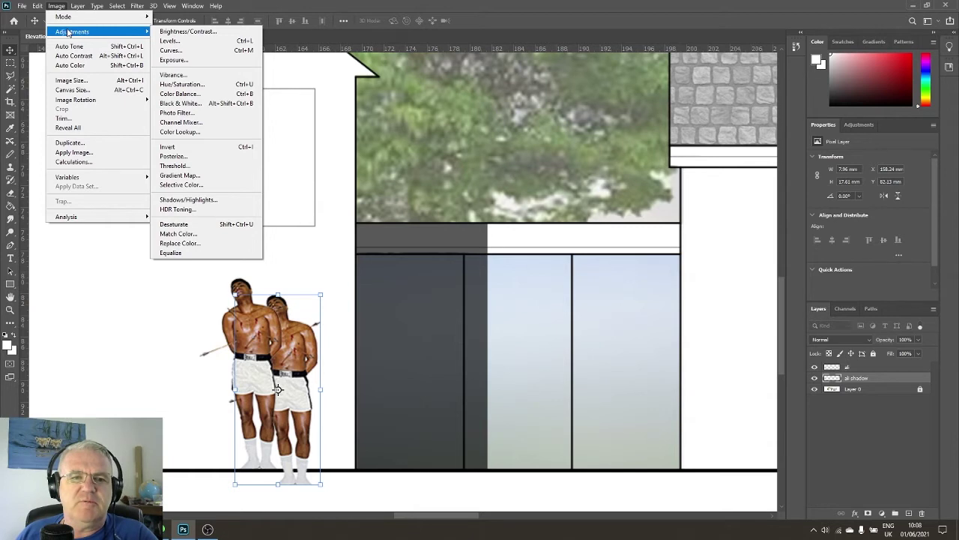
left_click(170, 41)
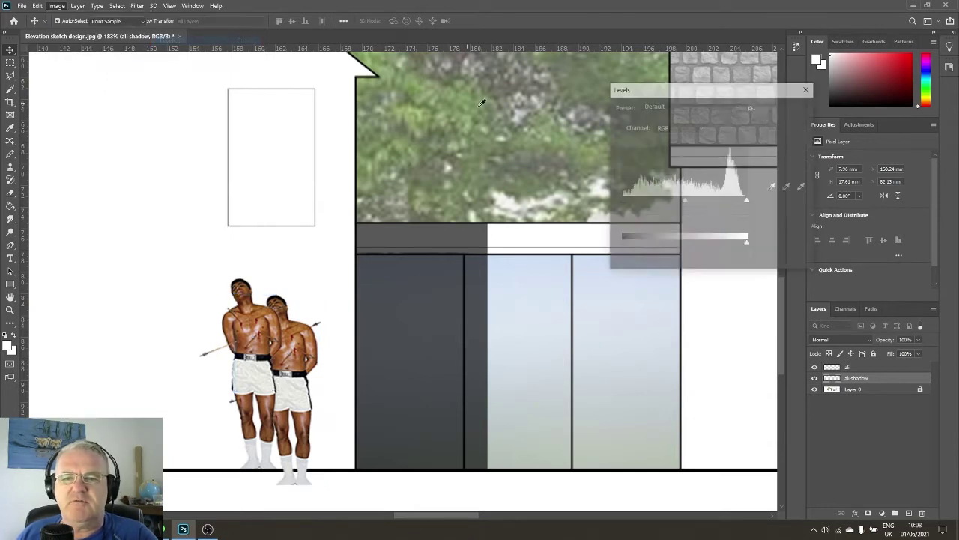
left_click_drag(748, 245, 605, 248)
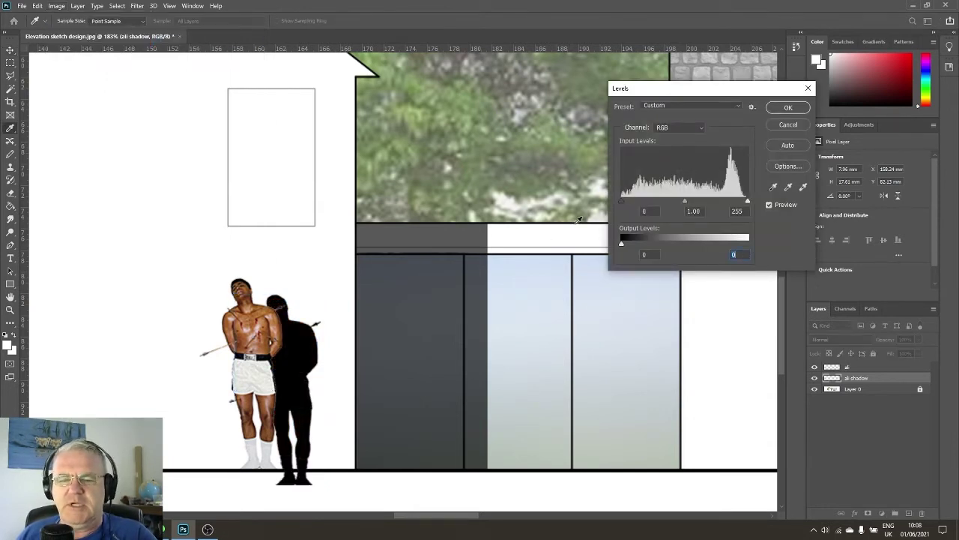
left_click(789, 108)
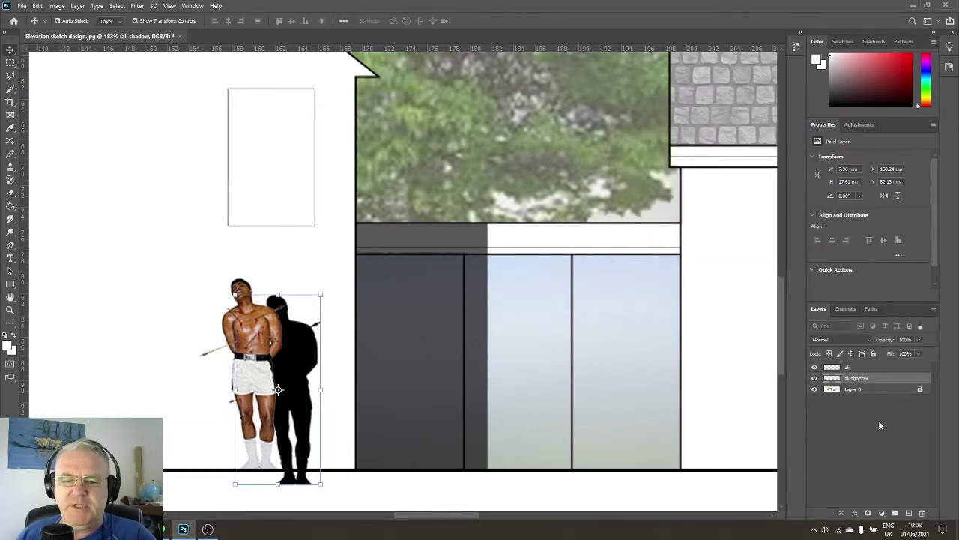
Step: Select a rectangle about 4.5 by 2.7 mm over the shadow's feet below the ground line, delete that part, and deselect
scroll(492, 367, "down", 2)
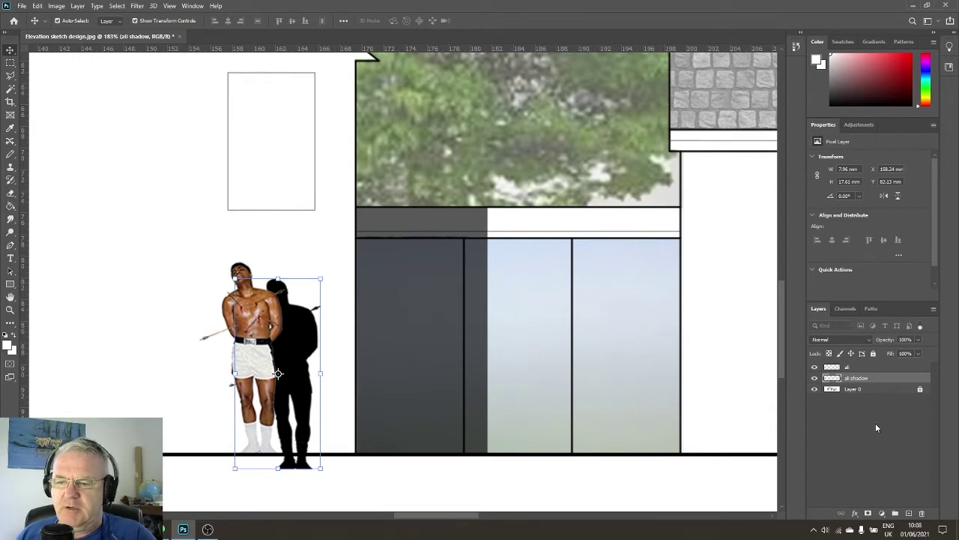
left_click(876, 425)
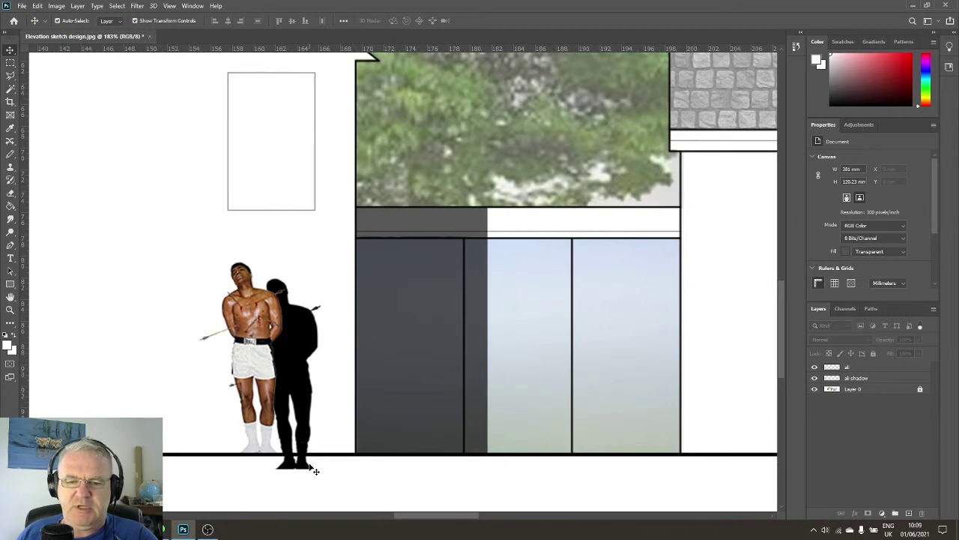
left_click(877, 383)
left_click(11, 64)
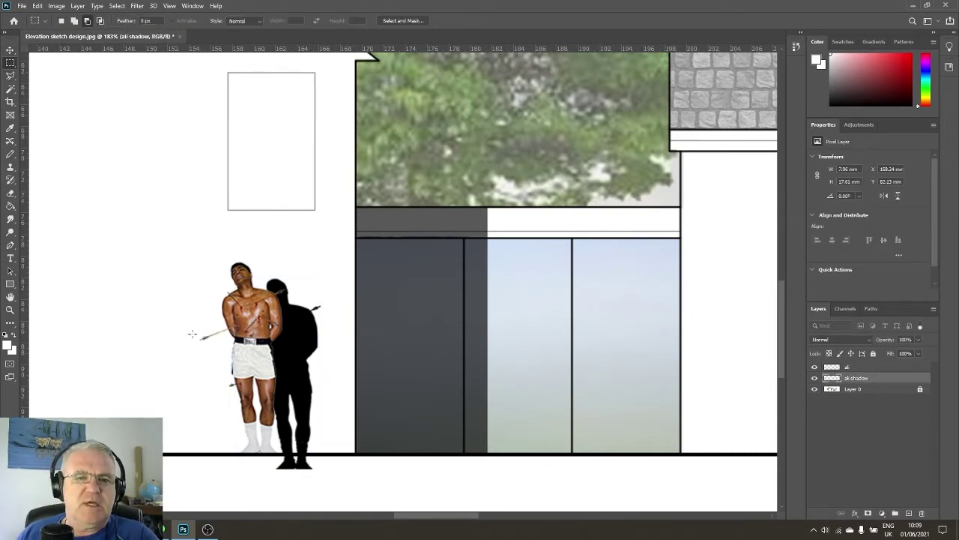
left_click_drag(275, 453, 323, 481)
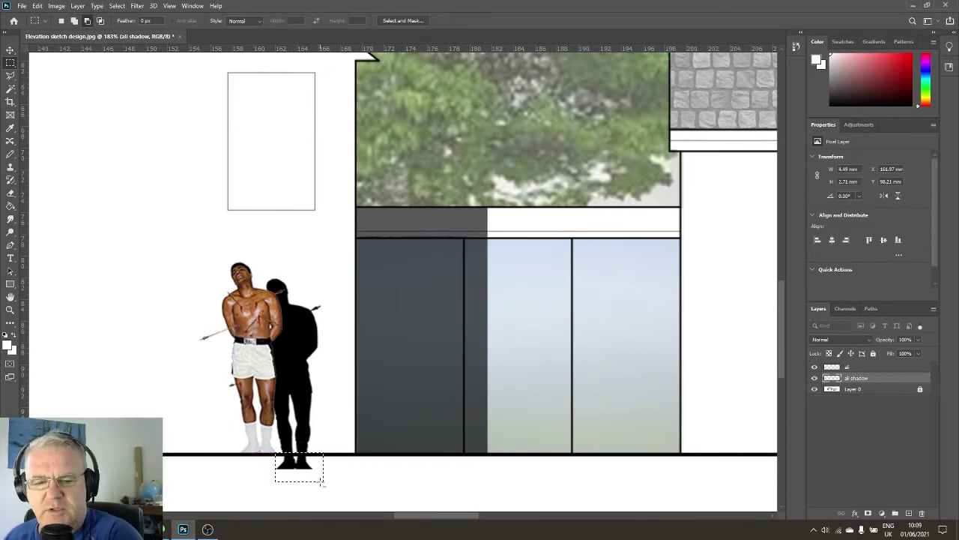
key("Delete")
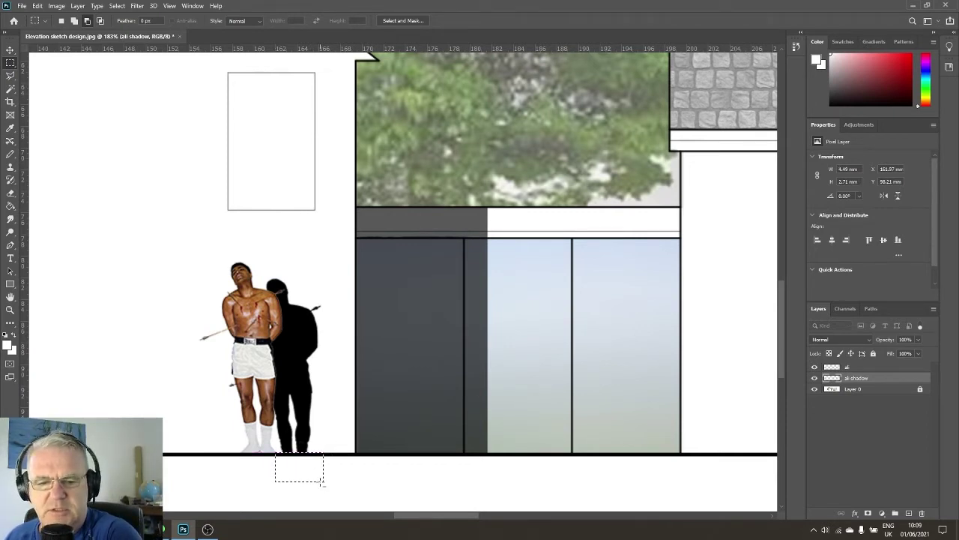
left_click(255, 435)
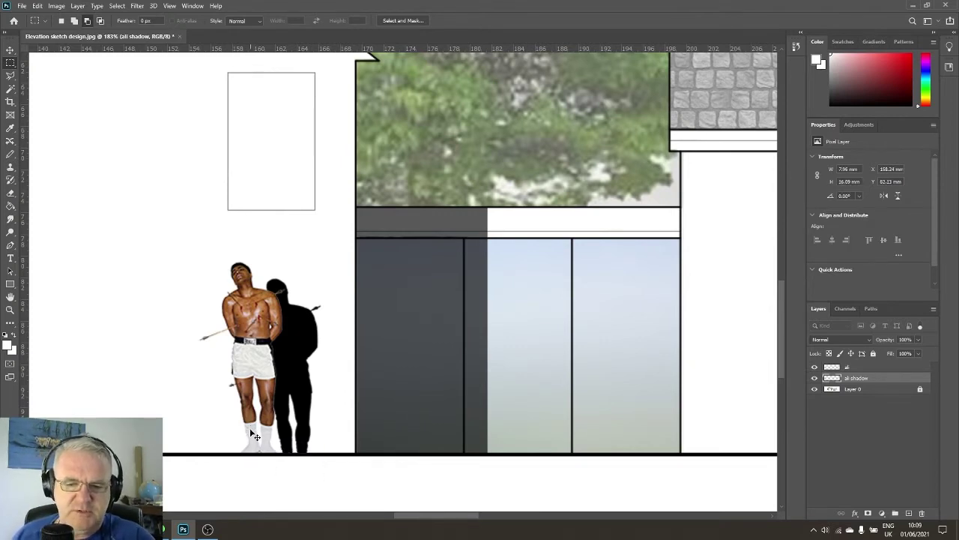
Step: Set the ali shadow layer's opacity to 40%
scroll(230, 411, "down", 3)
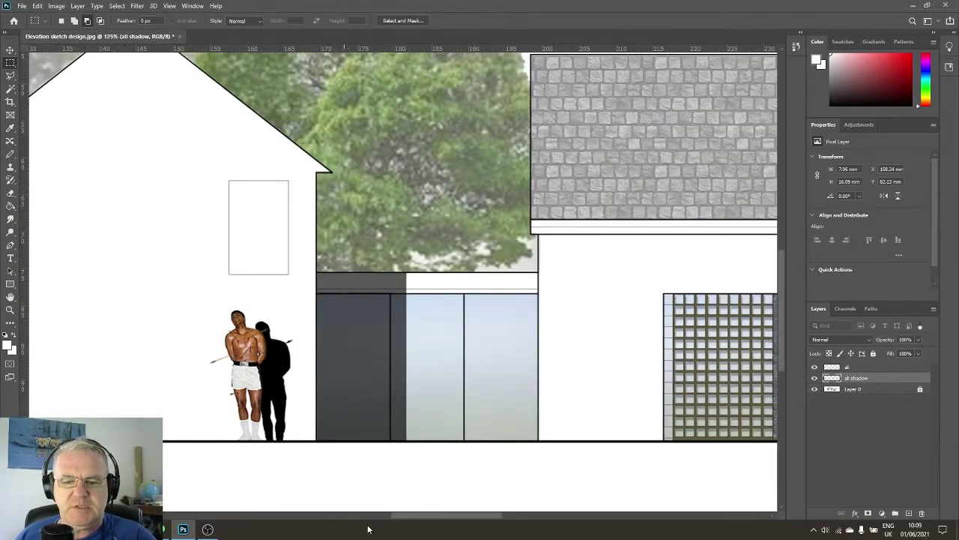
left_click_drag(419, 523, 406, 519)
left_click(877, 420)
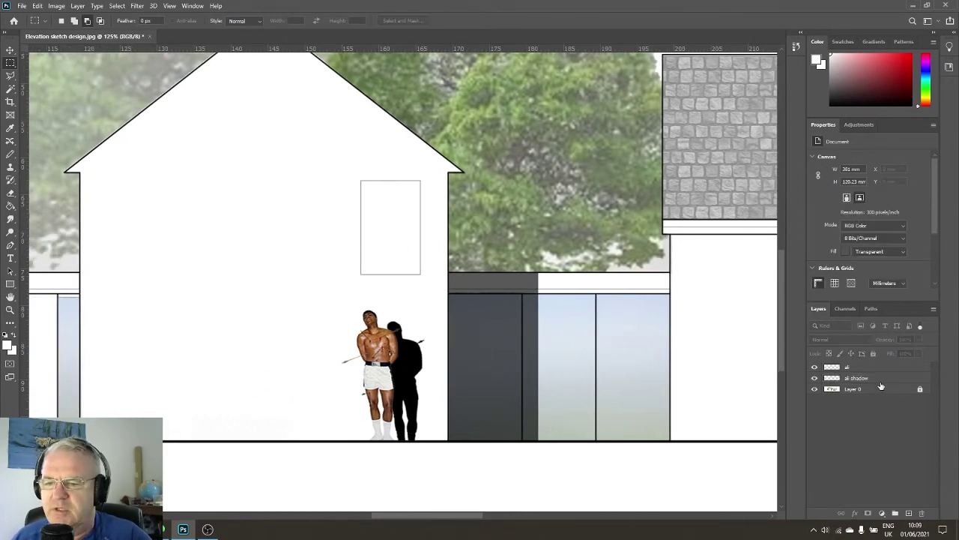
left_click(887, 375)
left_click(918, 338)
left_click_drag(918, 353, 897, 353)
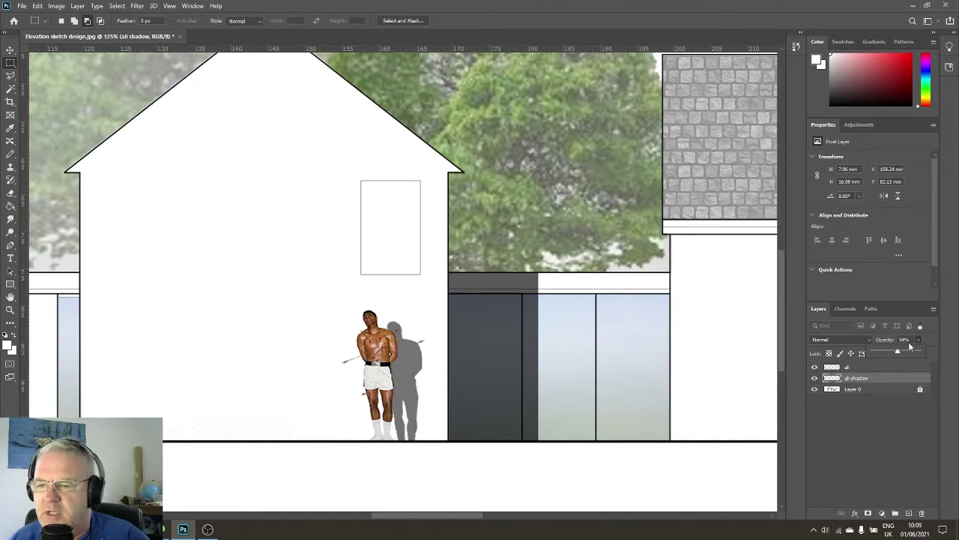
type("40")
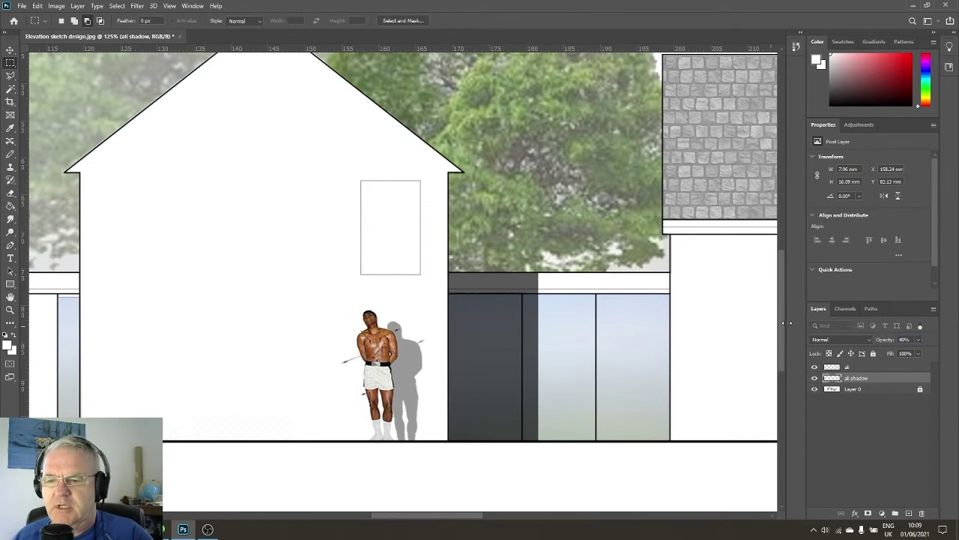
left_click(884, 470)
Step: Add the photo of the guitarist in the red patterned suit as a new layer and name it "bpwoe"
key("ctrl+0")
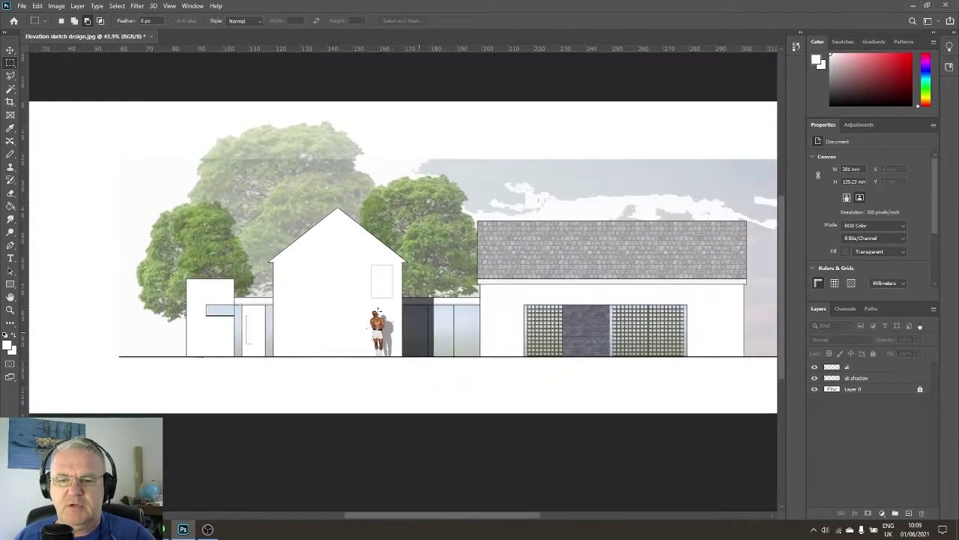
scroll(379, 311, "up", 3)
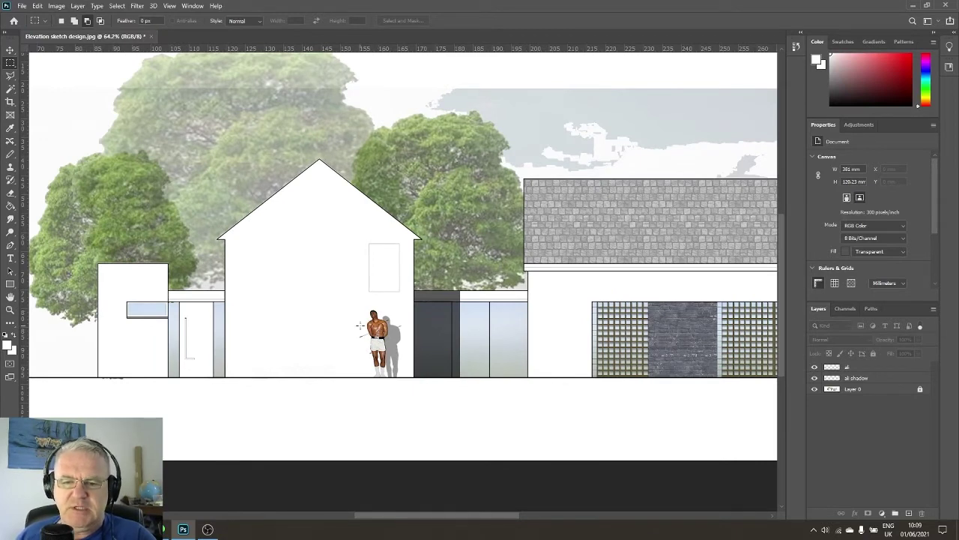
scroll(388, 320, "up", 3)
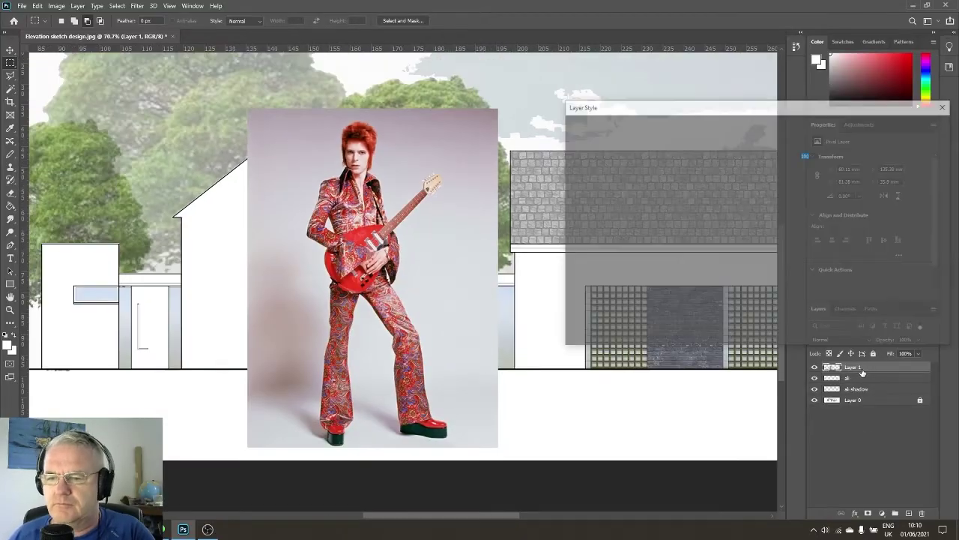
key("Return")
Step: Cut out the guitarist on the bpwoe layer by selecting the subject, inverting the selection, and deleting the background
key("v")
left_click(117, 6)
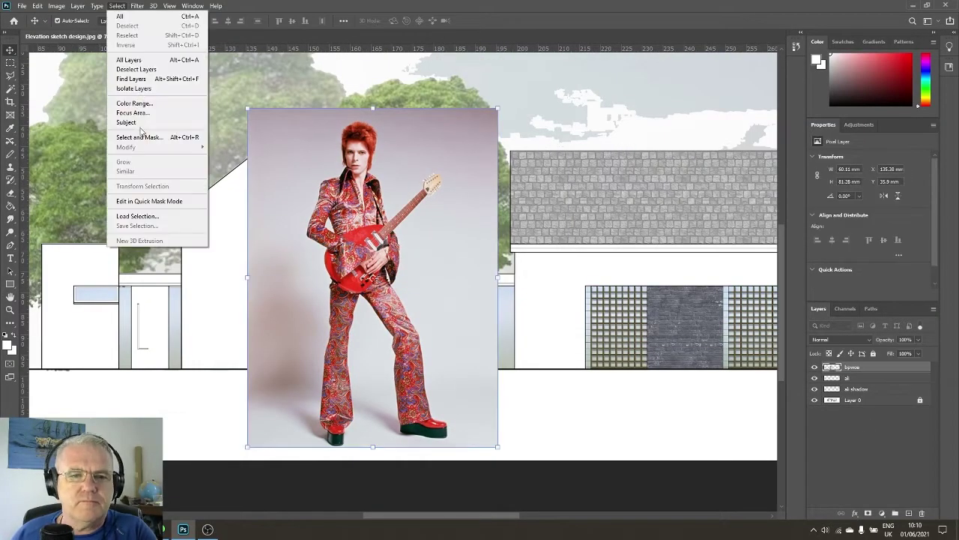
left_click(143, 122)
key("ctrl+shift+i")
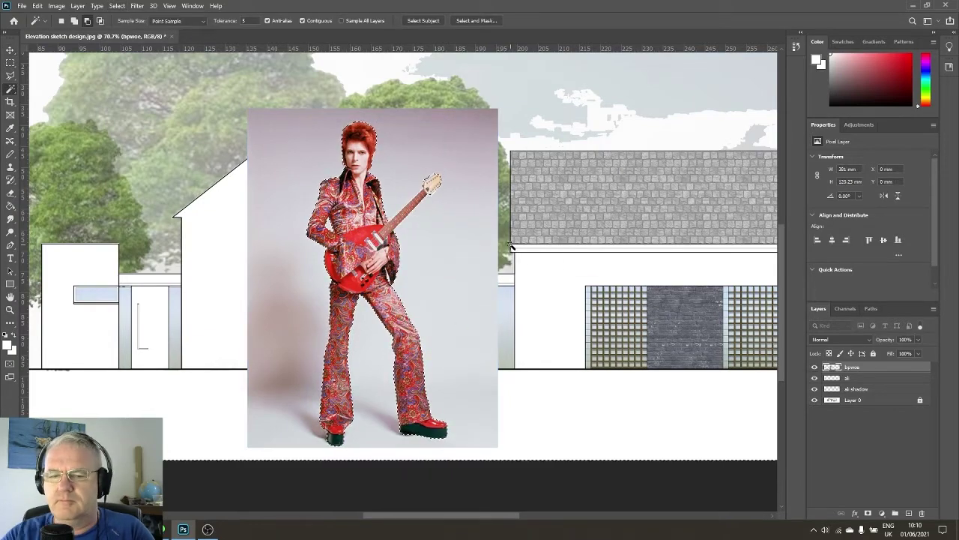
key("Delete")
Step: Scale the guitarist cut-out down to the ali figure's height and stand it on the ground line beside that figure
key("ctrl+t")
left_click_drag(247, 108, 431, 324)
scroll(315, 312, "up", 5)
left_click_drag(260, 222, 270, 278)
scroll(307, 334, "up", 5)
scroll(307, 334, "down", 8)
scroll(263, 293, "up", 2)
key("Down")
key("Down")
key("Down")
key("Down")
key("Down")
key("Down")
key("Down")
key("Return")
Step: Duplicate the bpwoe layer, name the copy "bpwoe sjamdpw", and place it directly beneath the guitarist layer
key("m")
scroll(258, 375, "up", 3)
left_click_drag(270, 337, 480, 389)
scroll(424, 354, "down", 3)
right_click(852, 367)
left_click(708, 150)
double_click(852, 367)
type("bpwoe standow")
key("Return")
key("ctrl+[")
Step: Offset the guitarist's shadow copy to the right and slightly down so it shows between the two figures
key("v")
left_click_drag(385, 189, 411, 225)
left_click(420, 225)
scroll(390, 220, "up", 3)
Step: Select a rectangle over the shadow copy's feet below the ground line, delete that part, and deselect
key("m")
left_click_drag(373, 416, 554, 480)
key("Delete")
key("ctrl+d")
key("v")
left_click_drag(424, 214, 423, 214)
Step: Turn the guitarist's shadow copy black with a Levels adjustment and set its layer opacity to 40%
key("ctrl+l")
key("Return")
key("4")
Step: Deselect the layers and examine both figures and their cast shadows against the gable wall
scroll(579, 334, "down", 3)
scroll(439, 387, "down", 2)
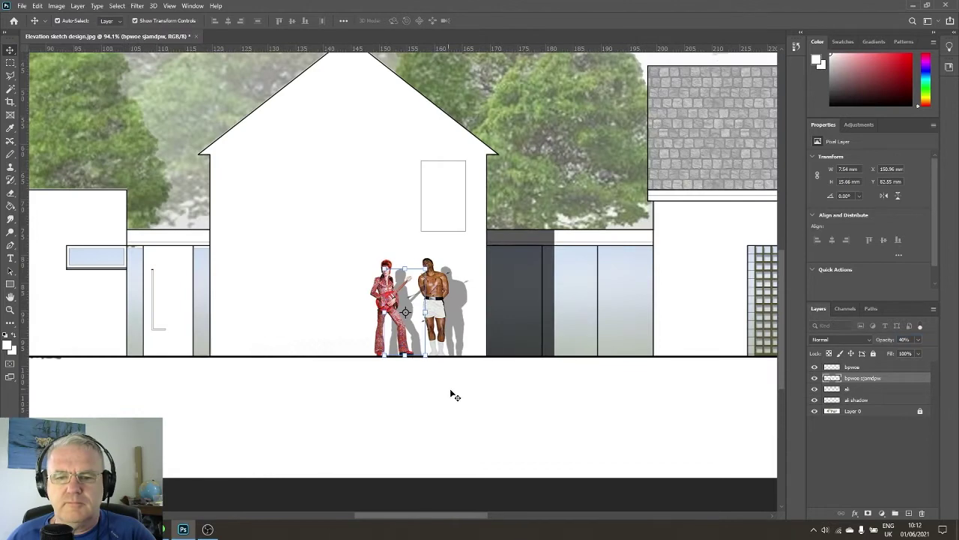
left_click(467, 396)
scroll(475, 381, "up", 1)
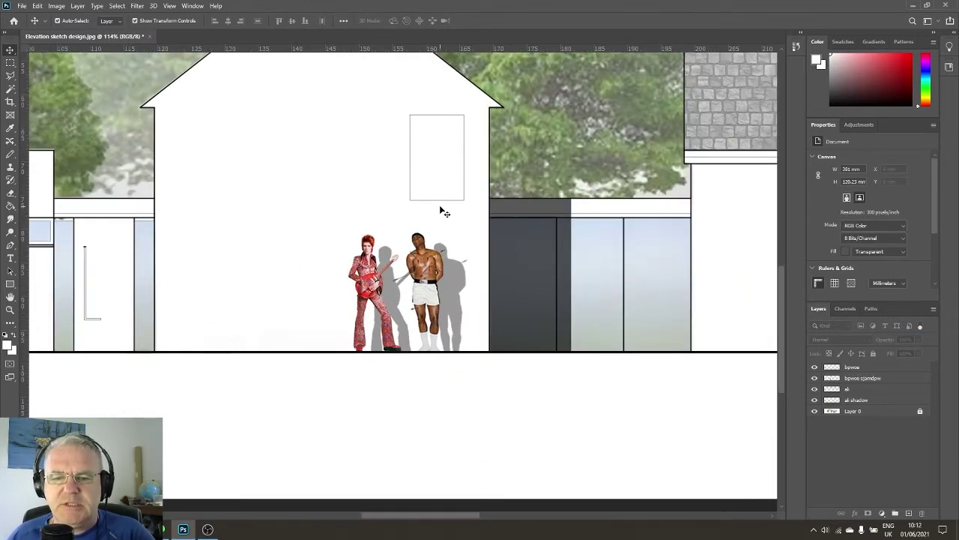
scroll(440, 205, "up", 3)
scroll(432, 217, "up", 1)
scroll(431, 217, "up", 2)
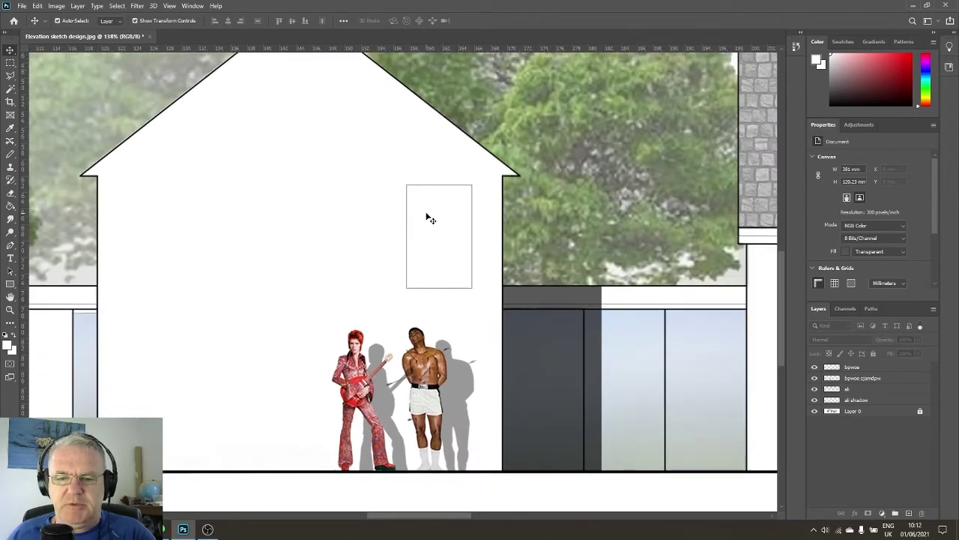
scroll(431, 217, "down", 1)
scroll(422, 220, "down", 1)
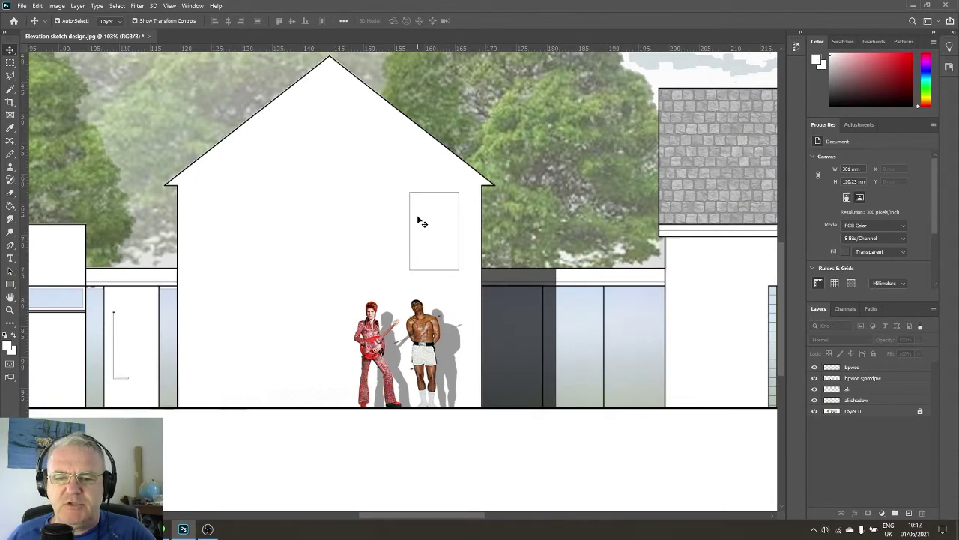
scroll(422, 221, "down", 1)
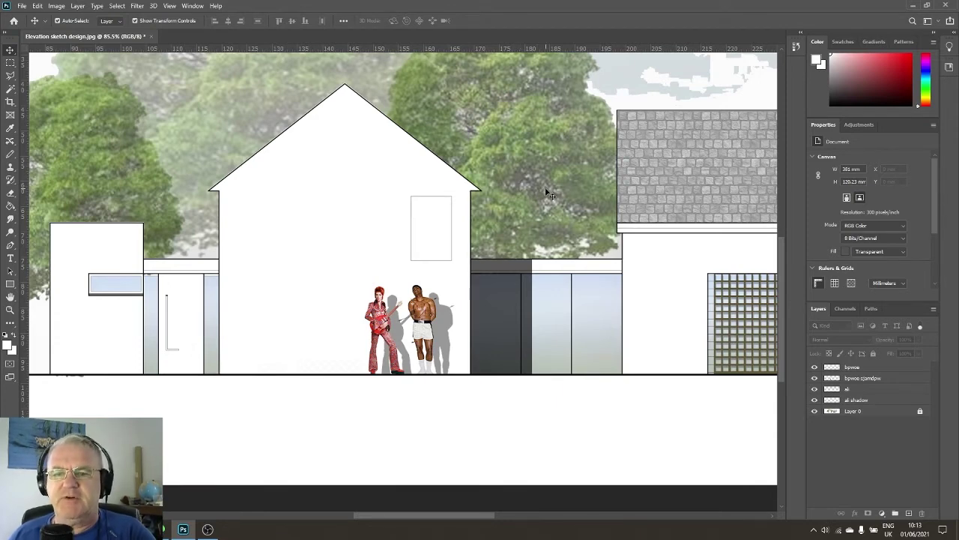
Step: Switch to the web browser and run a Google image search for "tree png" in a new tab
key("alt+Tab")
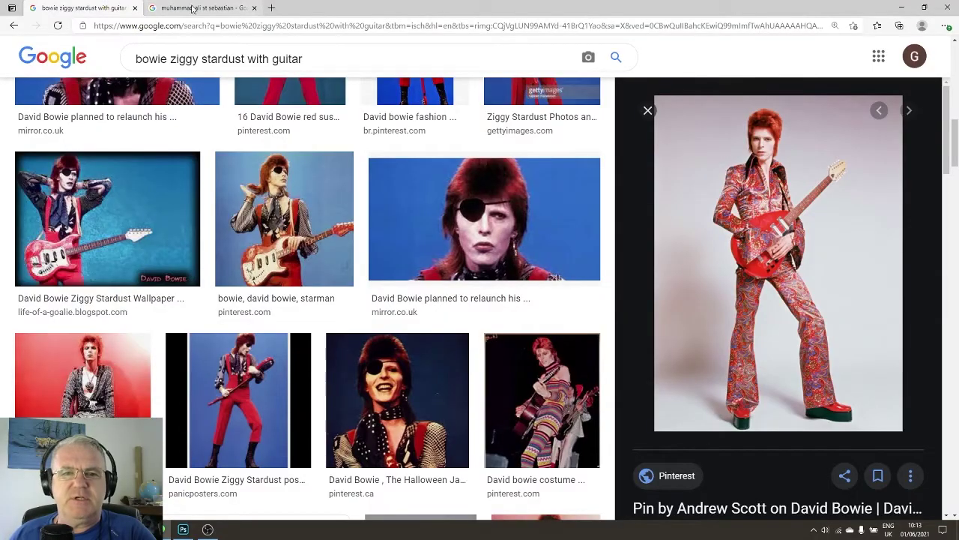
left_click(193, 9)
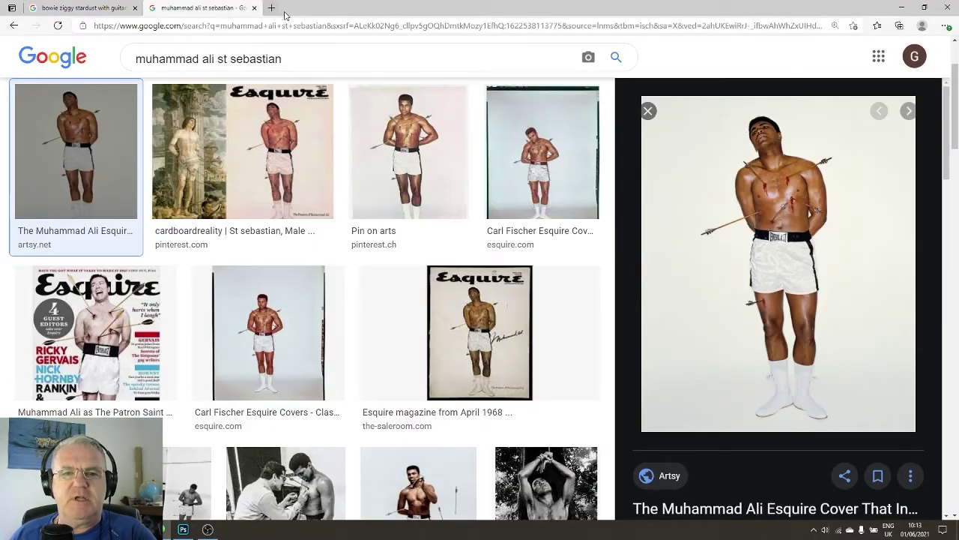
left_click(271, 7)
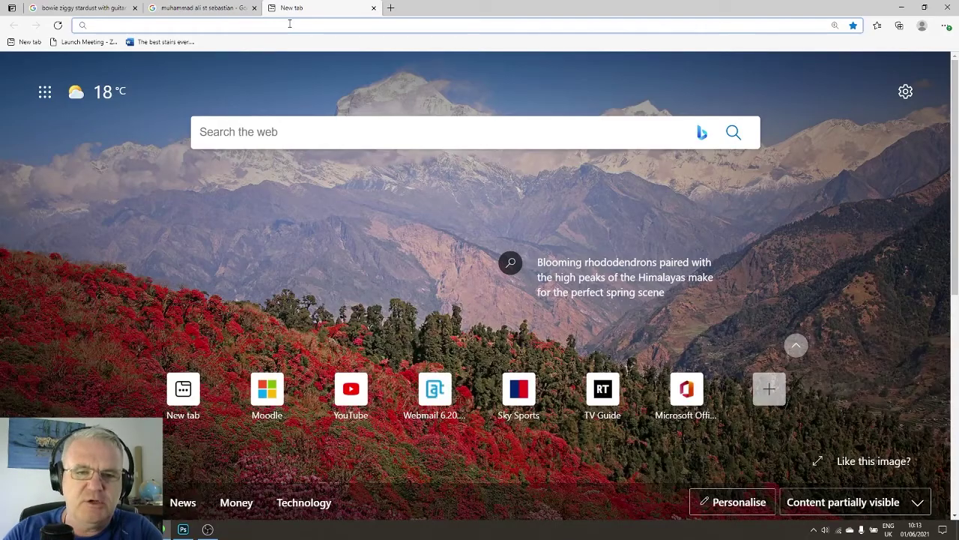
type("tree png")
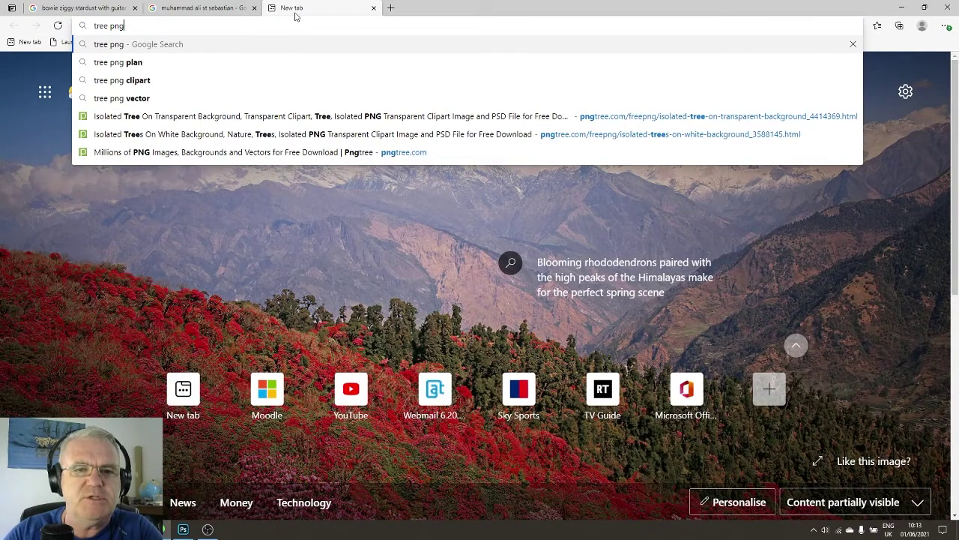
key("Return")
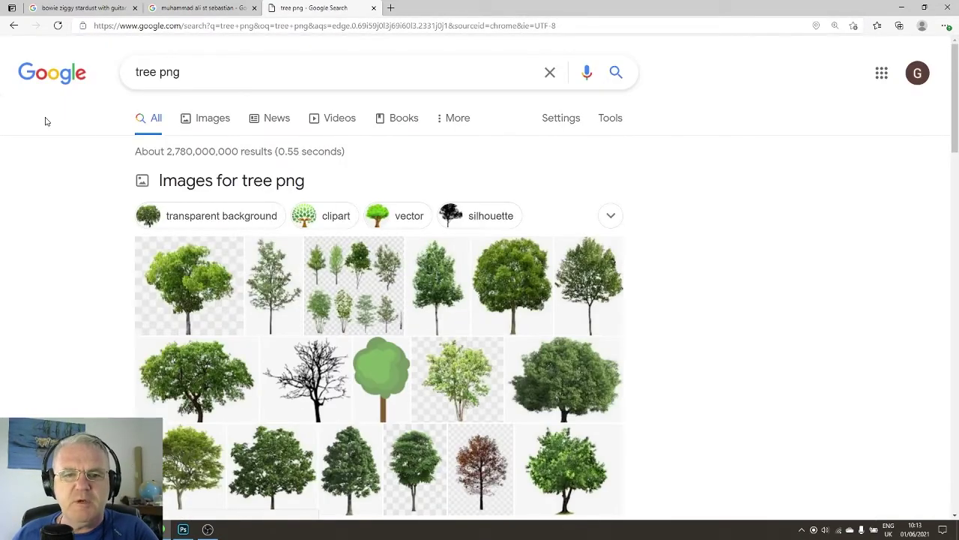
left_click(203, 126)
Step: Browse the tree image results and preview the TopPNG tree with the checkered transparent background
scroll(253, 132, "down", 2)
scroll(254, 132, "up", 1)
scroll(396, 188, "up", 2)
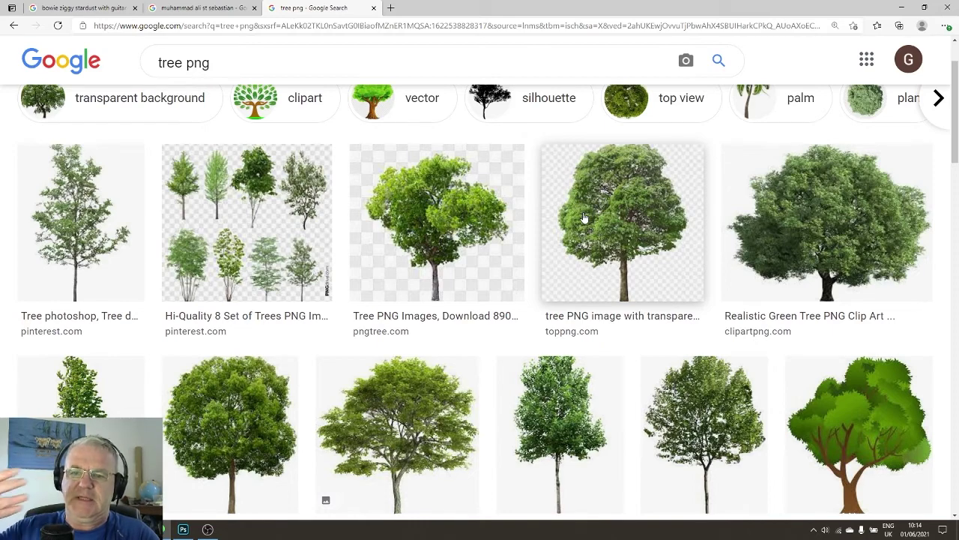
left_click(611, 241)
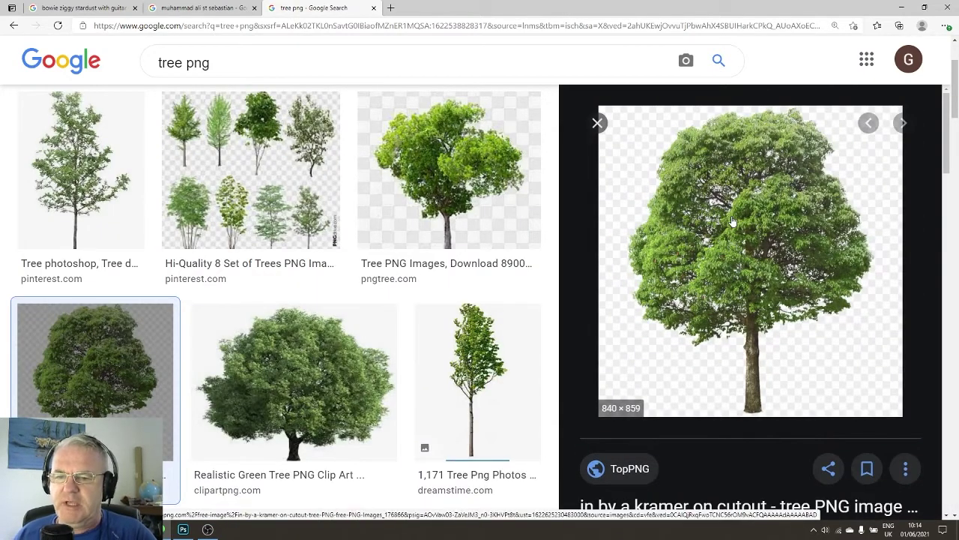
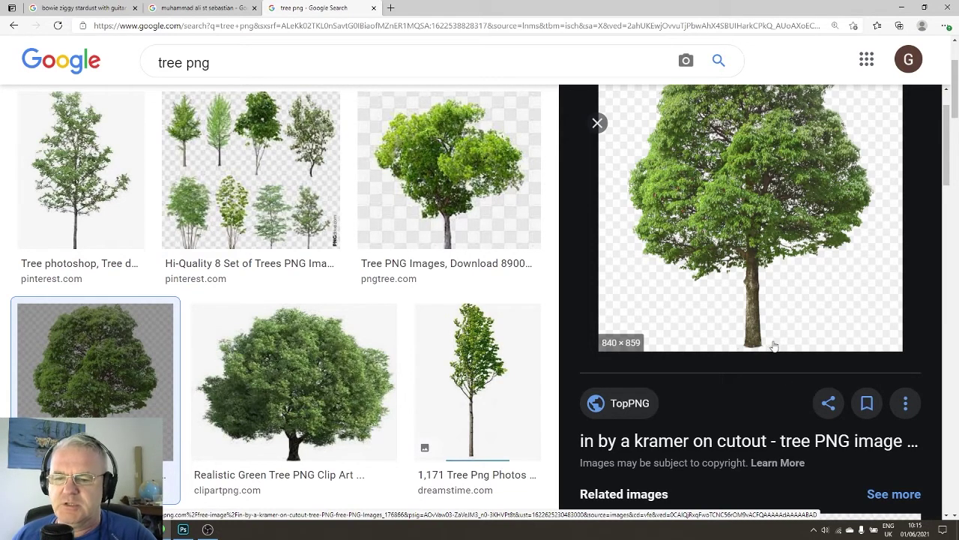
scroll(398, 405, "down", 1)
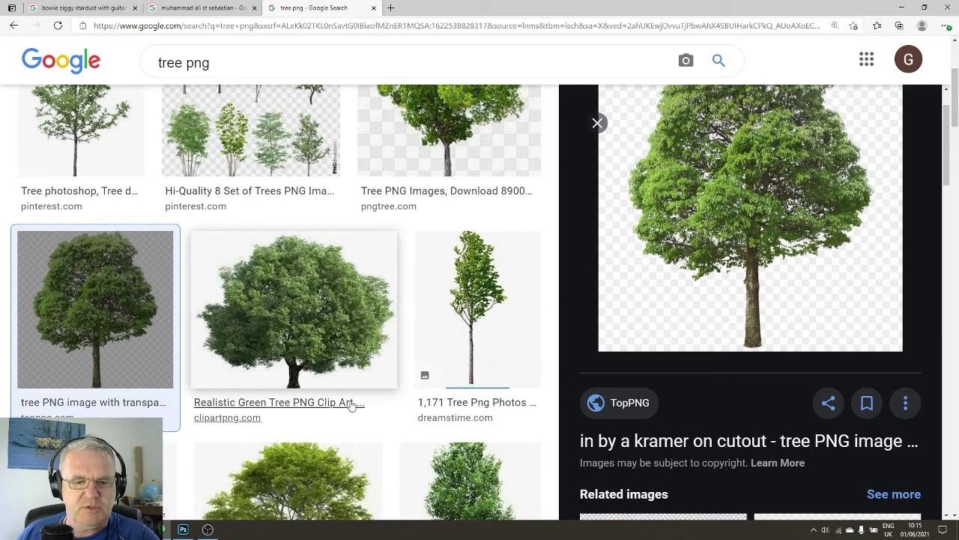
scroll(338, 349, "down", 3)
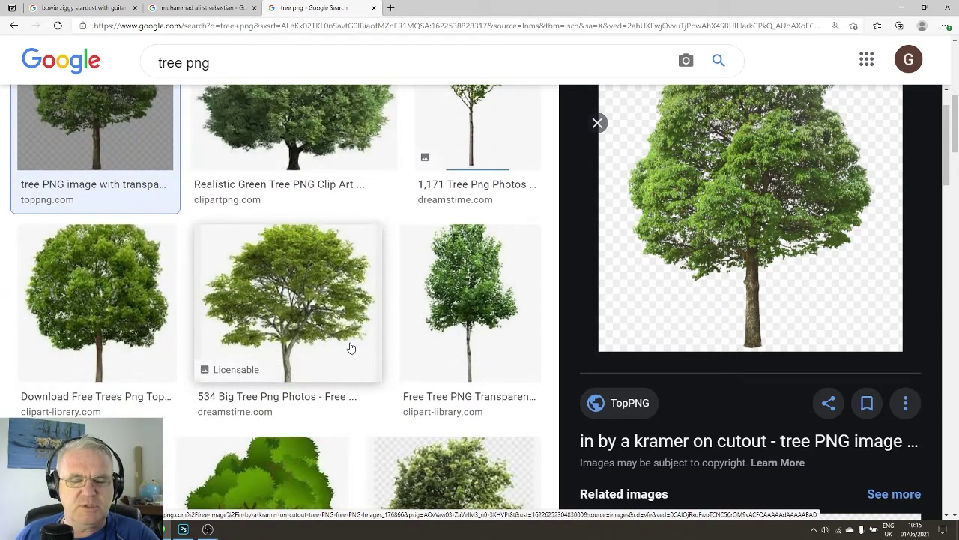
Step: Search for "treepng" across all Google results, and accept the suggested spelling "tree png"
scroll(351, 347, "up", 5)
left_click(187, 72)
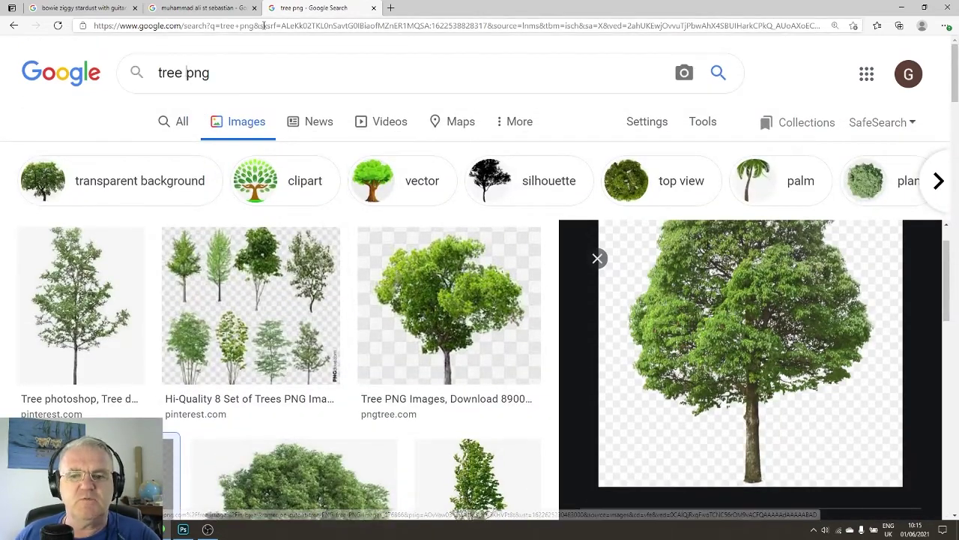
key("BackSpace")
key("Return")
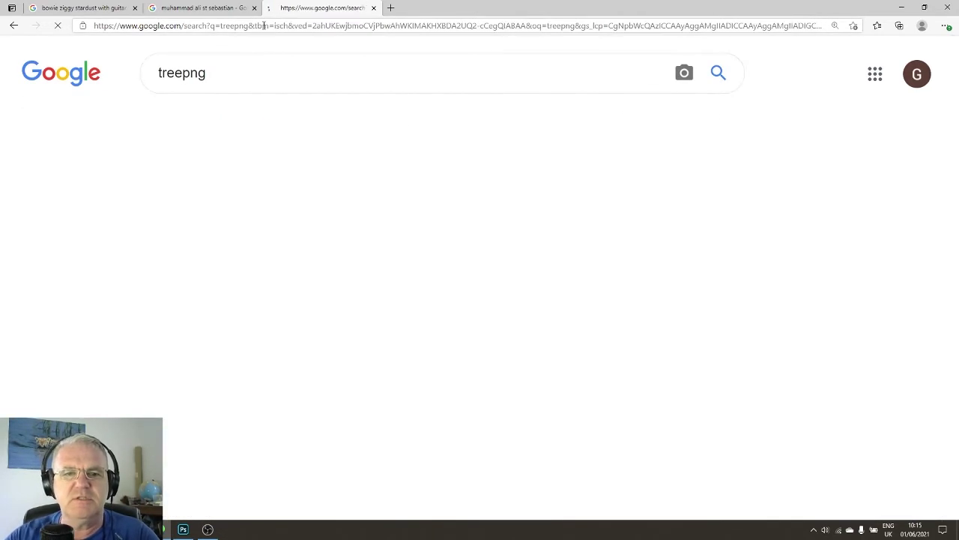
left_click(185, 123)
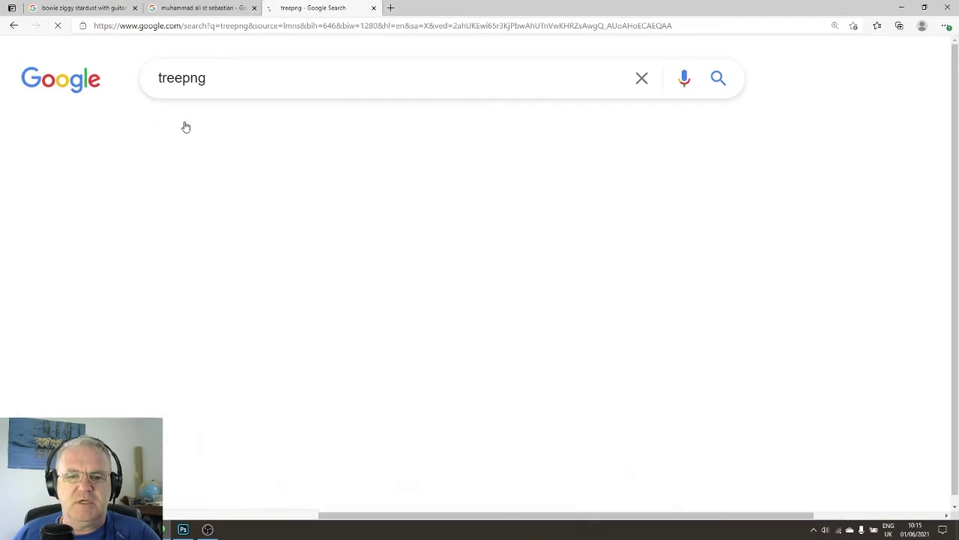
scroll(231, 160, "down", 2)
scroll(230, 160, "up", 2)
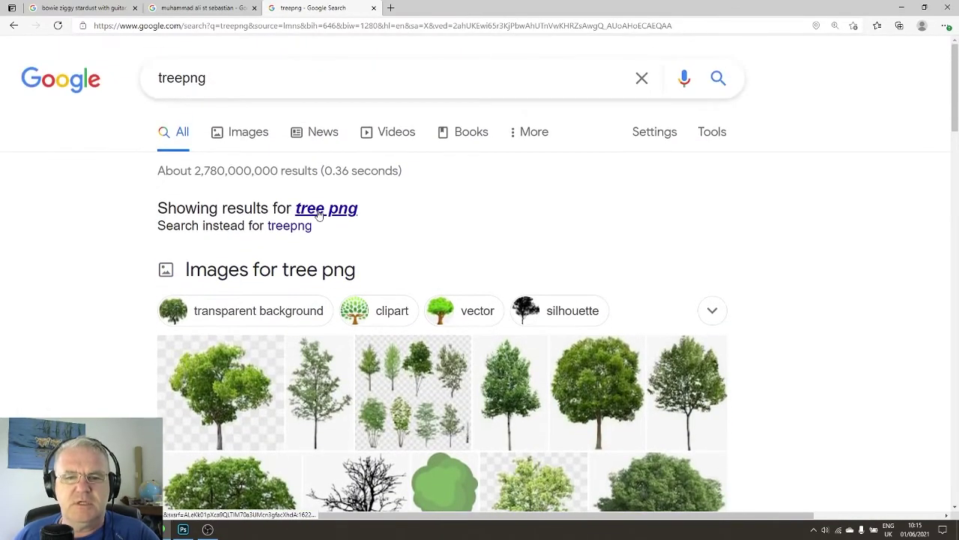
left_click(325, 208)
scroll(294, 122, "down", 1)
scroll(294, 123, "up", 1)
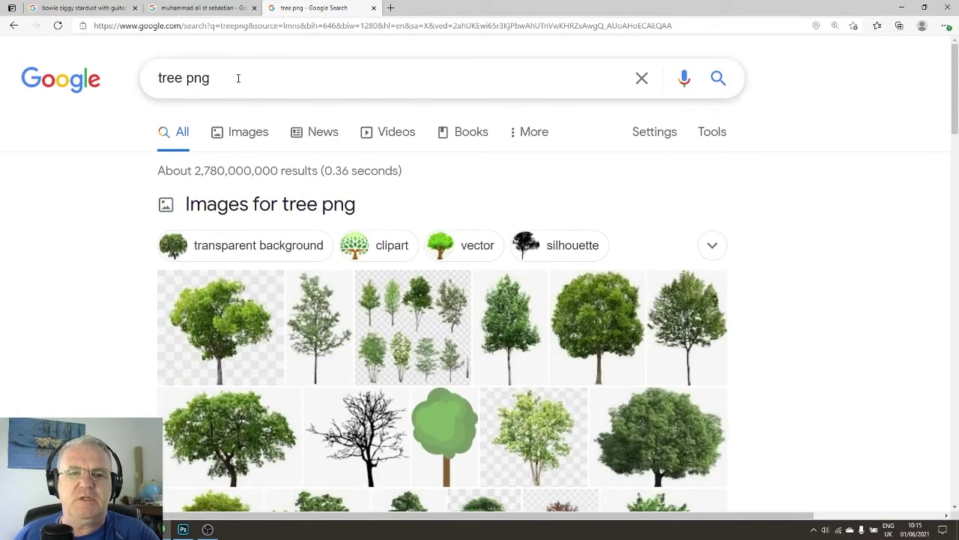
Step: Preview the Pngtree tree result, open its website to look over the free tree images, and close that page
left_click(219, 323)
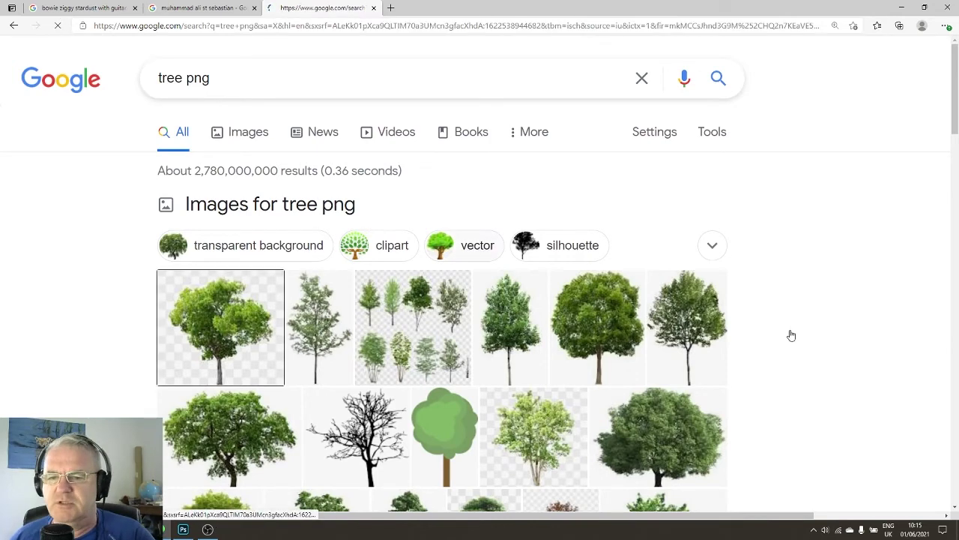
scroll(743, 398, "down", 2)
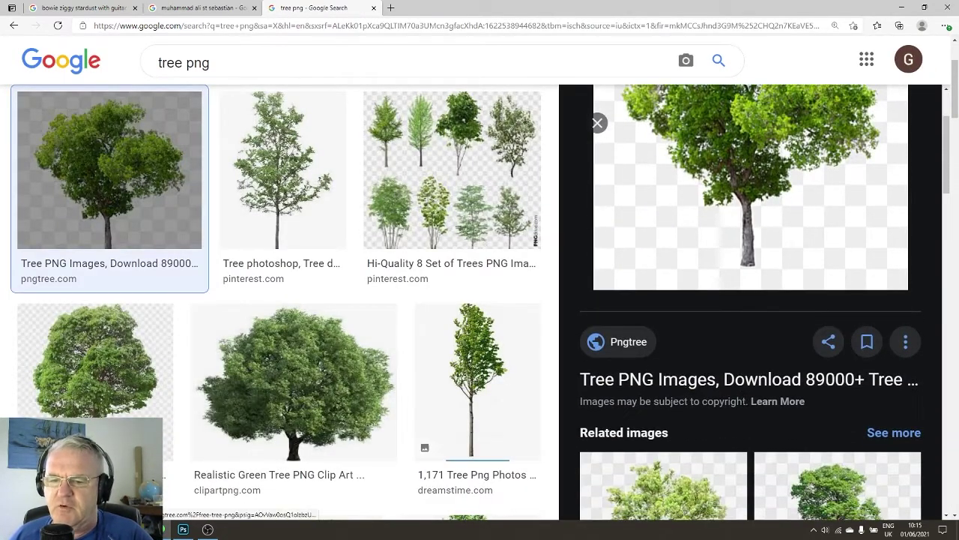
left_click(752, 381)
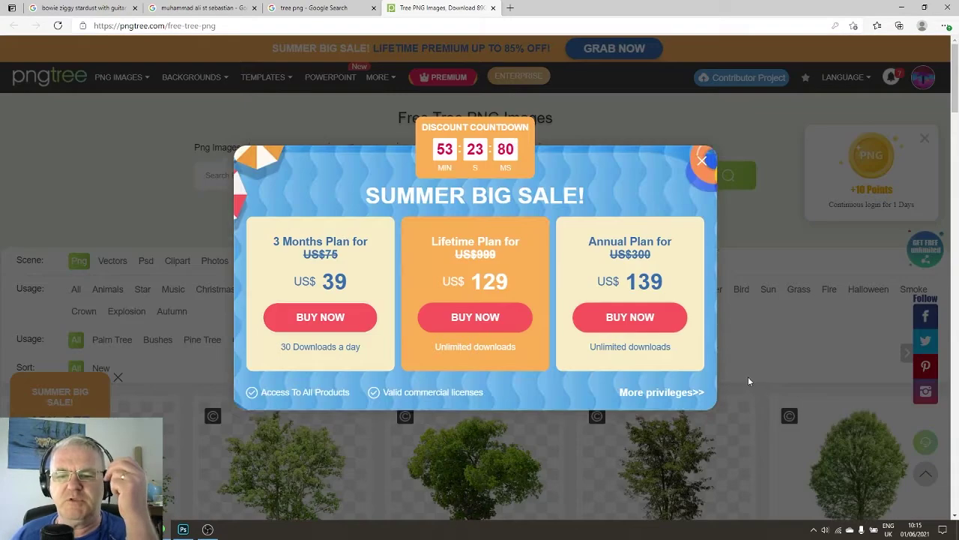
scroll(216, 251, "down", 4)
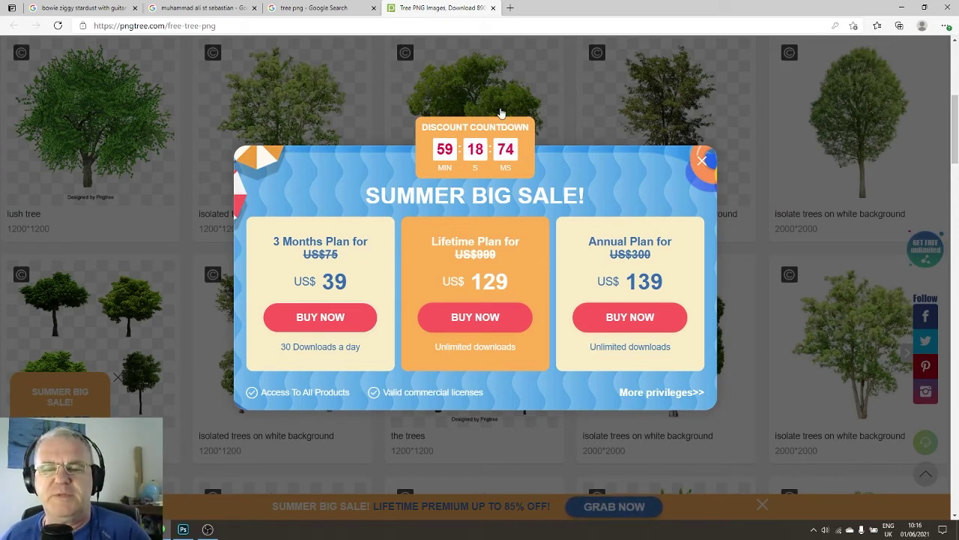
left_click(494, 8)
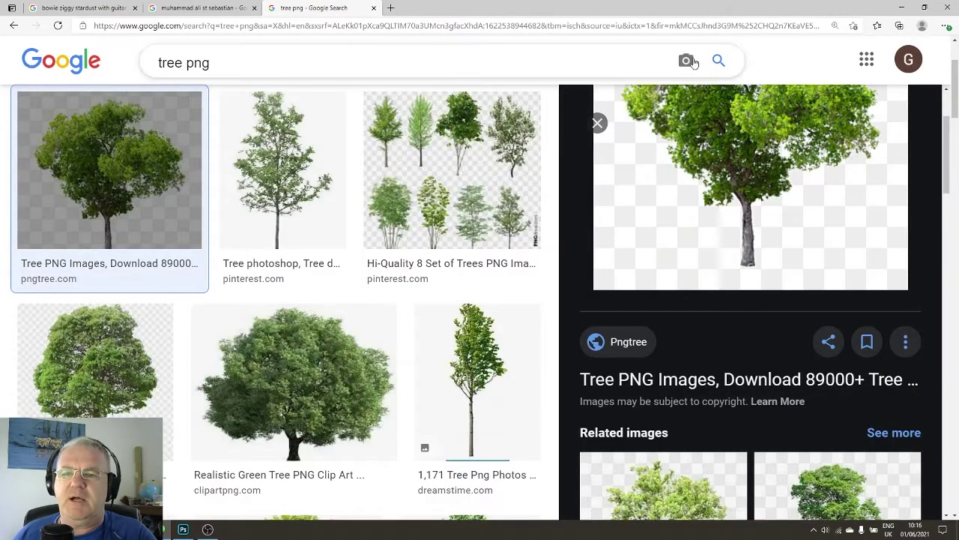
Step: Return to Photoshop and arrange its window so the Pngtree tree image on the desktop is within reach
left_click(896, 8)
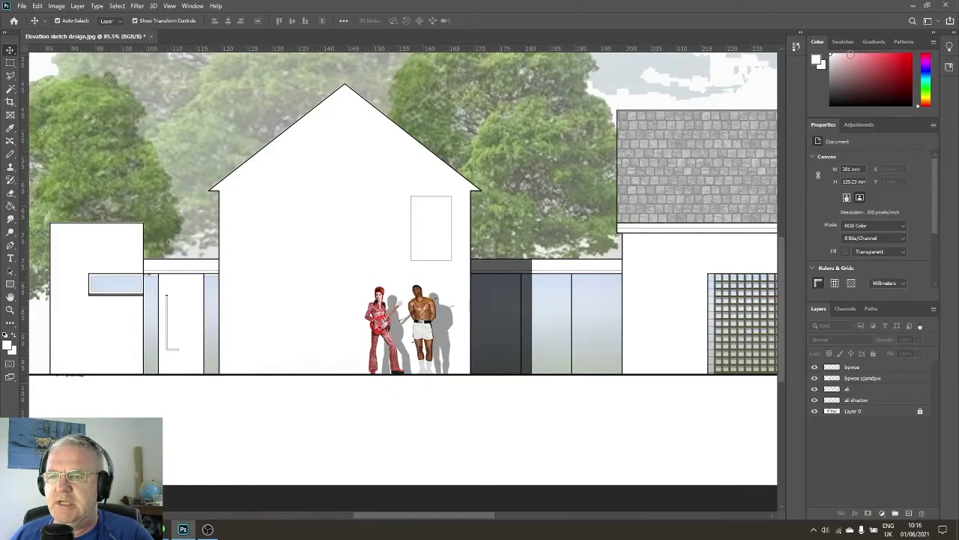
left_click(928, 5)
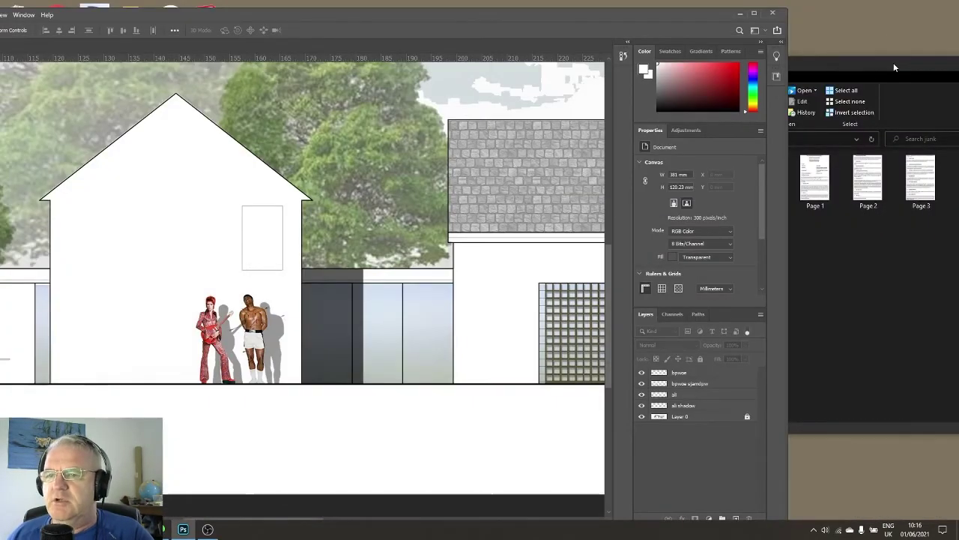
left_click(894, 68)
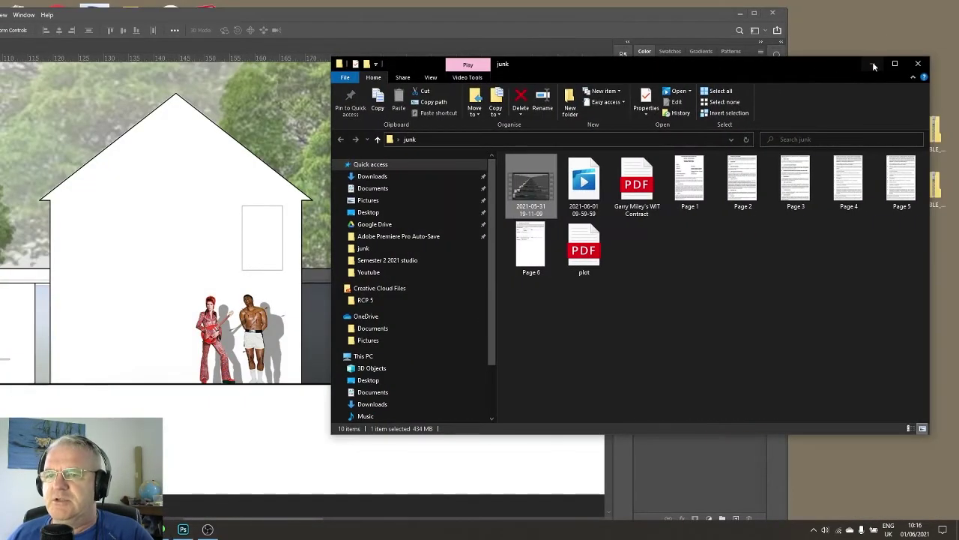
left_click(872, 61)
left_click_drag(607, 16, 649, 11)
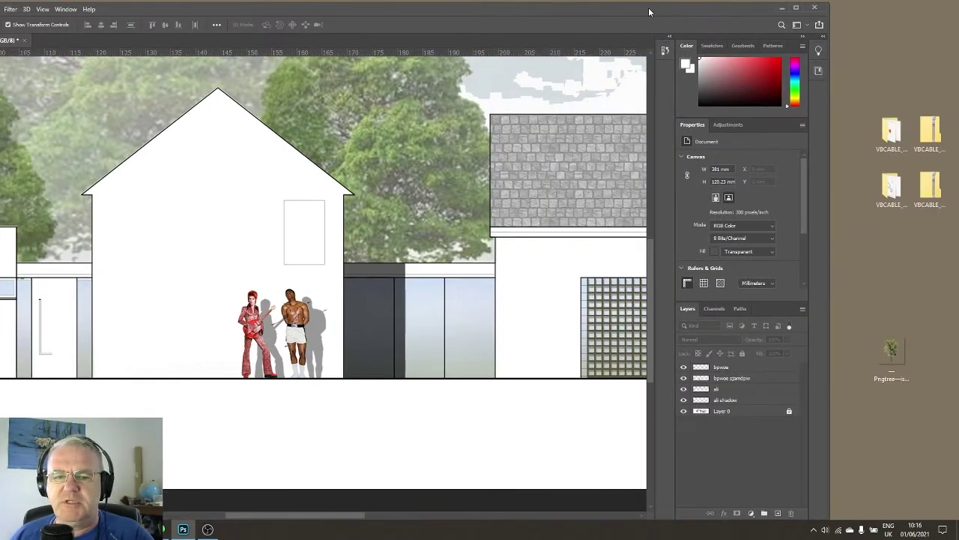
Step: Place the Pngtree isolated tree image from the desktop into the elevation as a new layer, with Photoshop maximized
left_click_drag(892, 352, 155, 323)
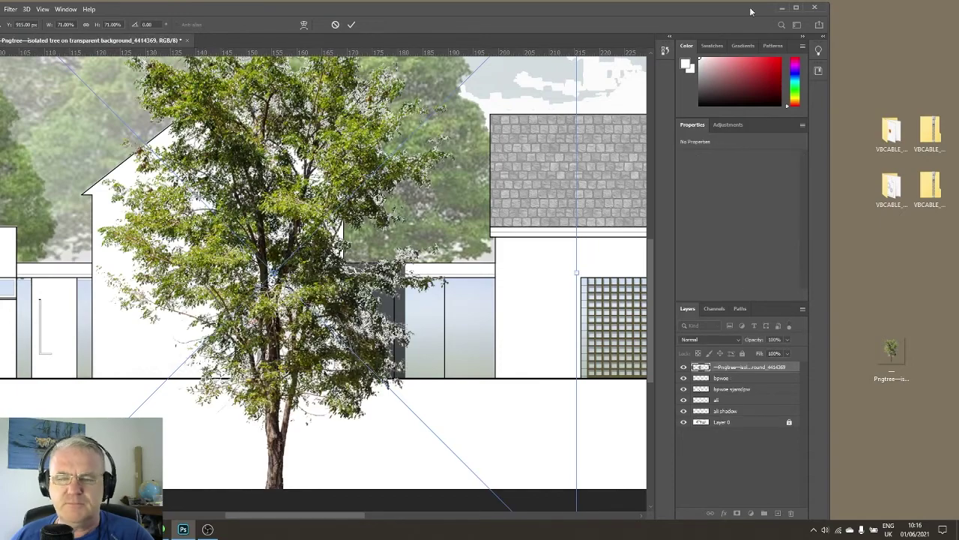
left_click(796, 8)
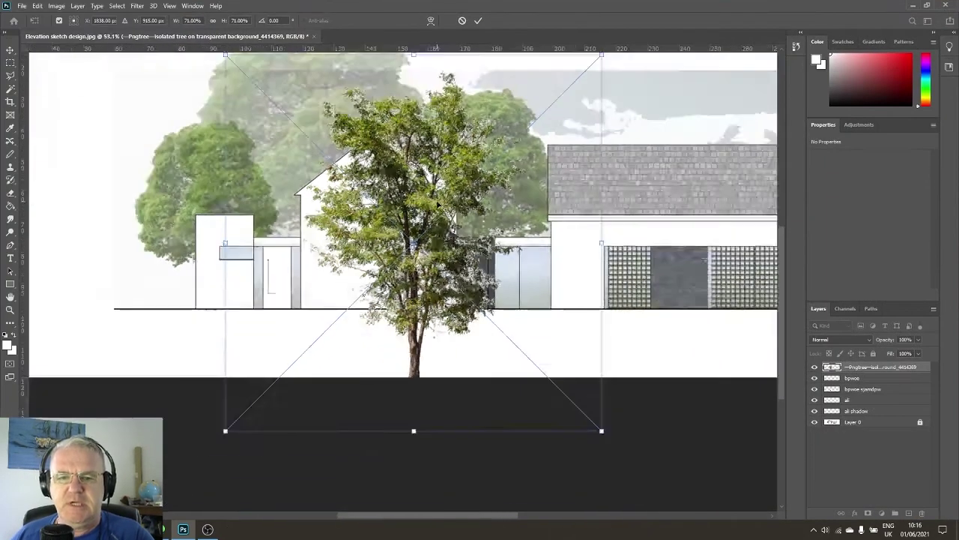
left_click(9, 50)
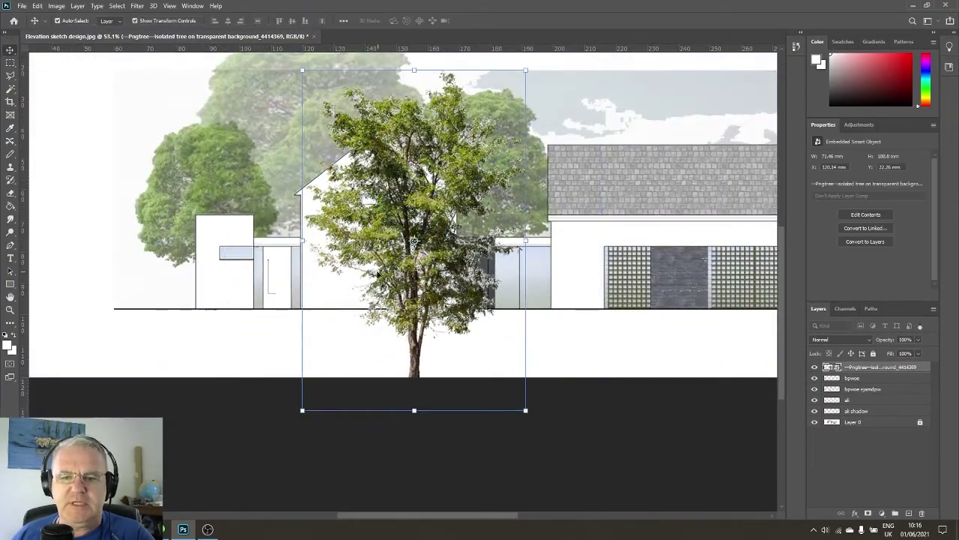
Step: Move the placed tree in front of the gabled house and examine its foliage edges up close against the background
left_click_drag(405, 345, 335, 299)
scroll(229, 250, "up", 10)
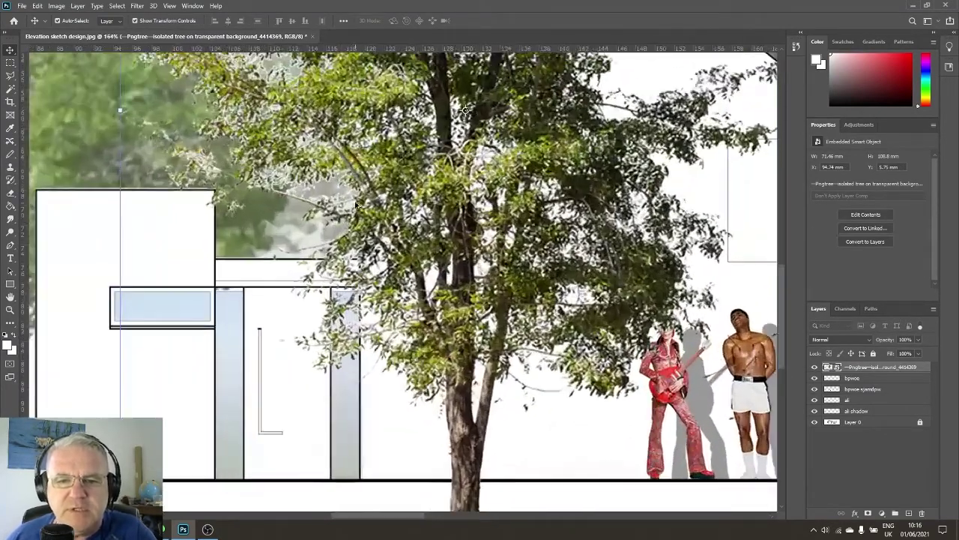
scroll(315, 185, "up", 1)
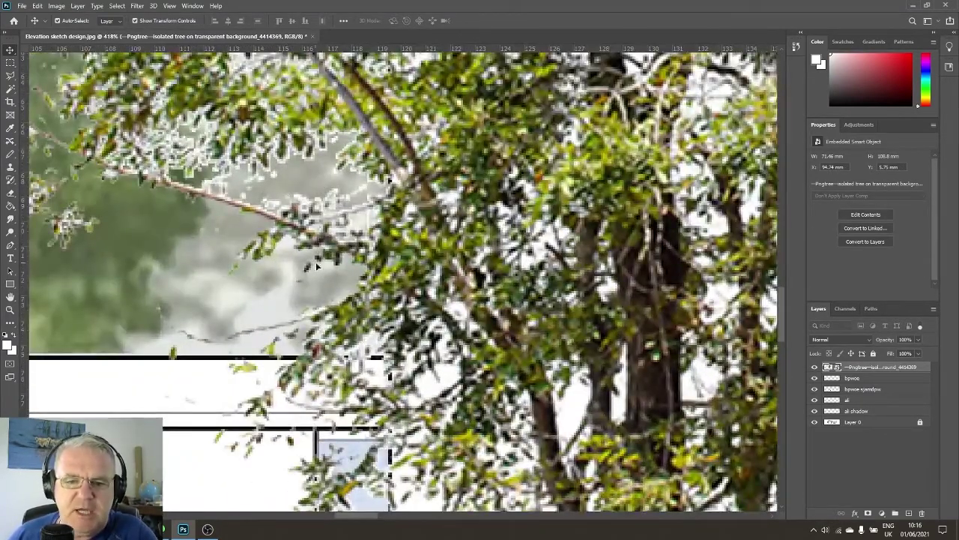
scroll(316, 266, "down", 5)
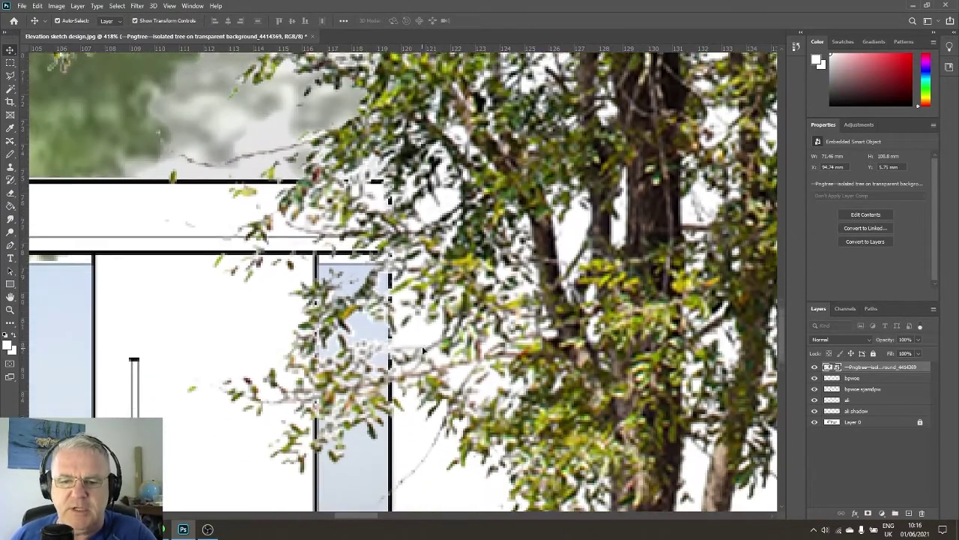
scroll(424, 346, "down", 8)
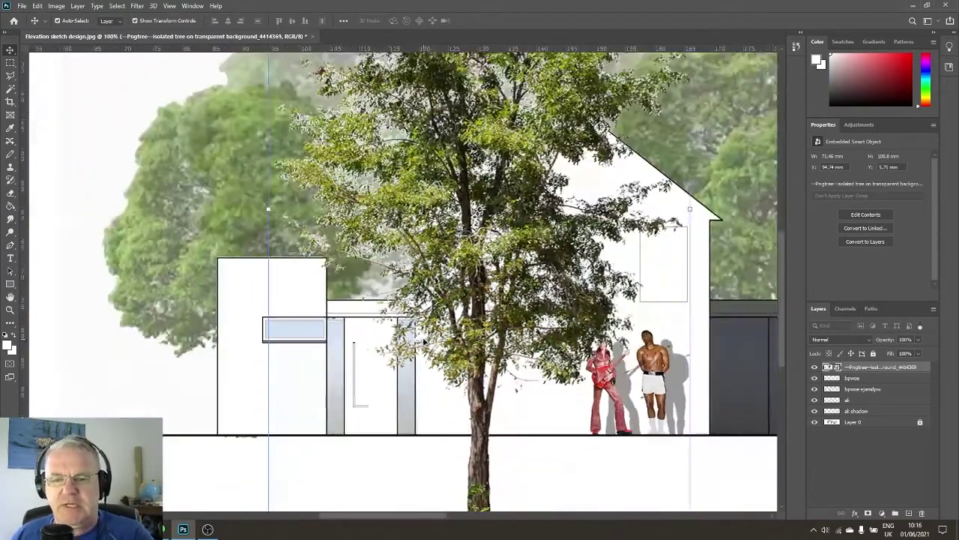
scroll(423, 341, "down", 3)
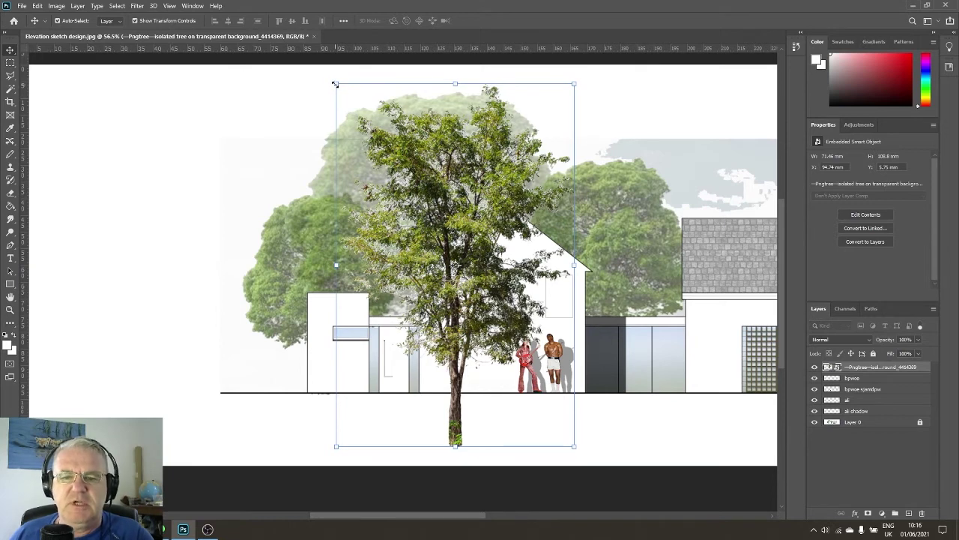
Step: Try to scale the placed tree smart object down from its upper corner
left_click_drag(335, 85, 282, 114)
key("Return")
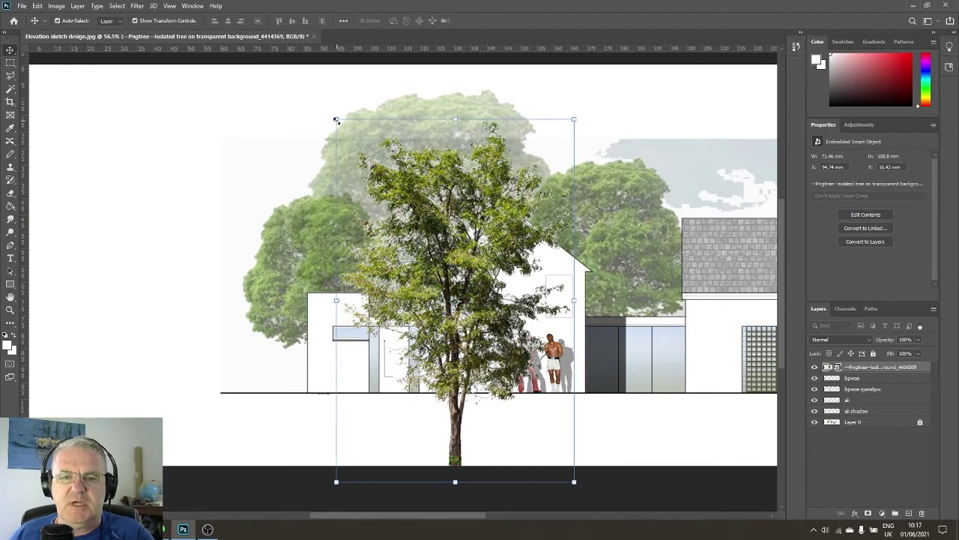
left_click_drag(336, 120, 268, 193)
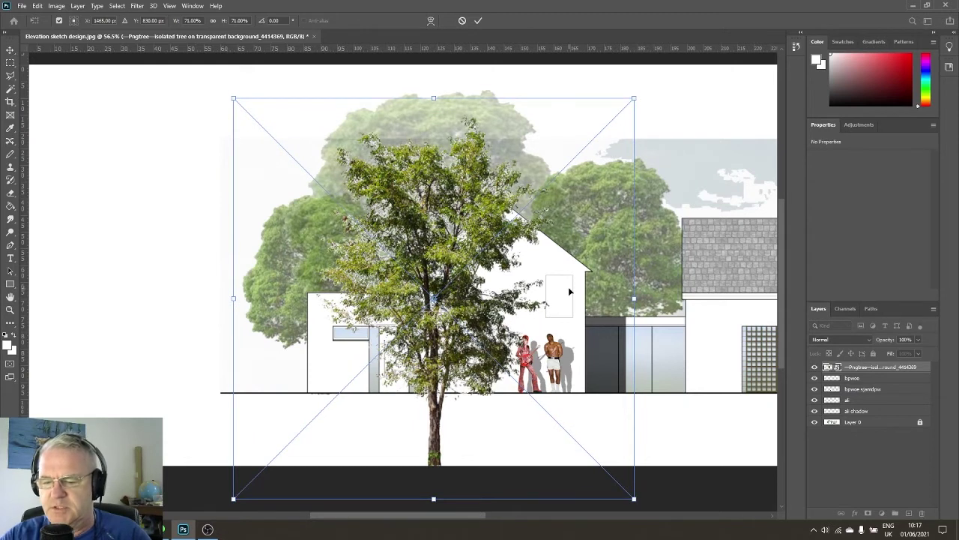
key("Return")
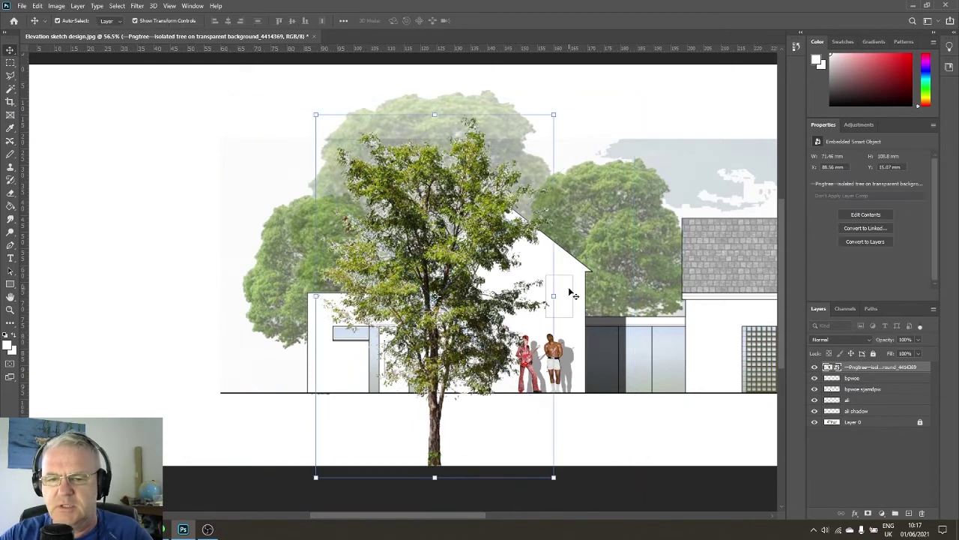
Step: Rename the placed Pngtree layer as tree and rasterize it
double_click(896, 368)
type("t")
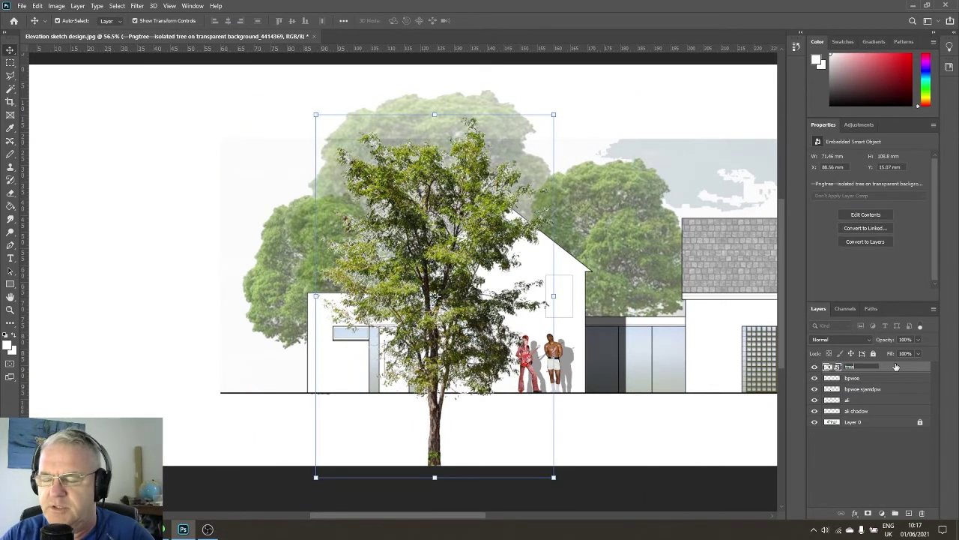
type("ree")
left_click(898, 472)
right_click(895, 367)
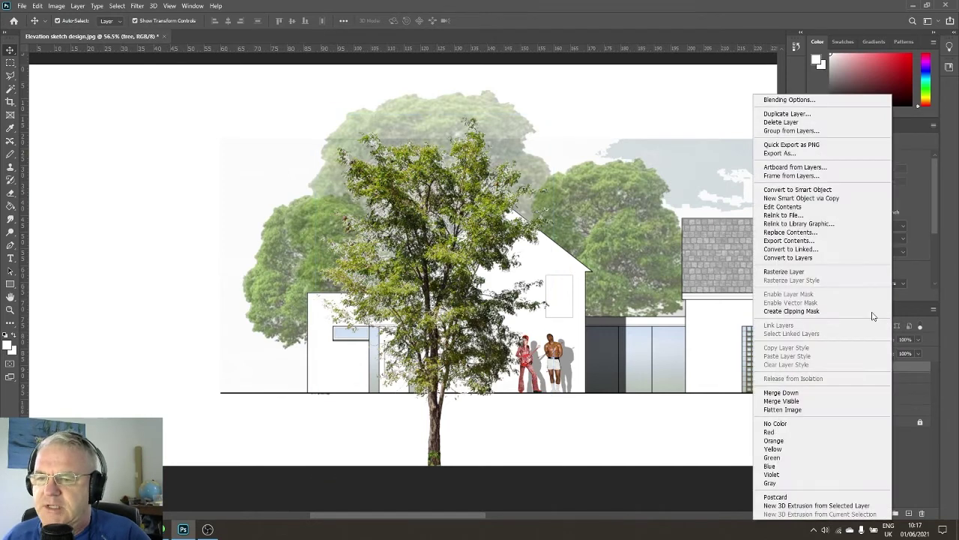
left_click(820, 272)
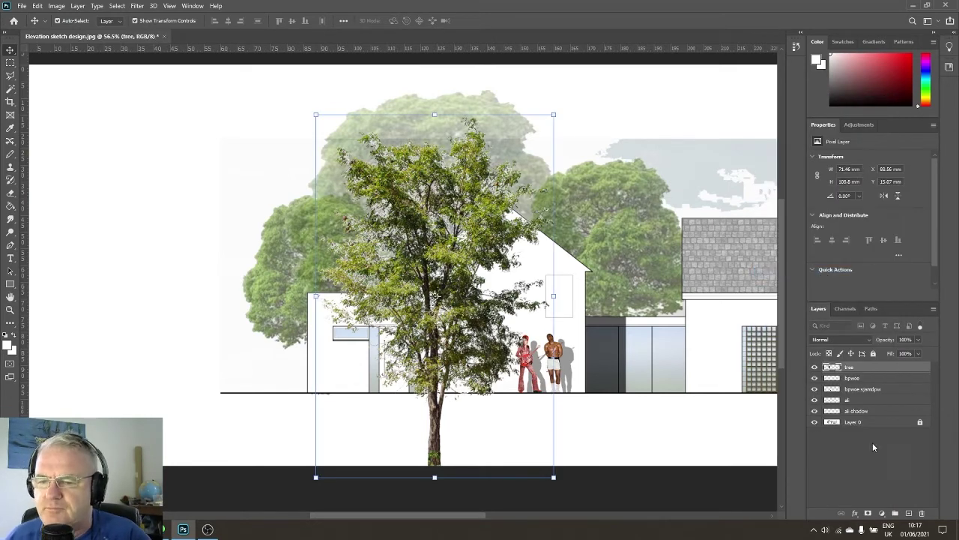
Step: Scale the tree proportionally to about 64% and move it onto the ground line in front of the gabled house
left_click(424, 187)
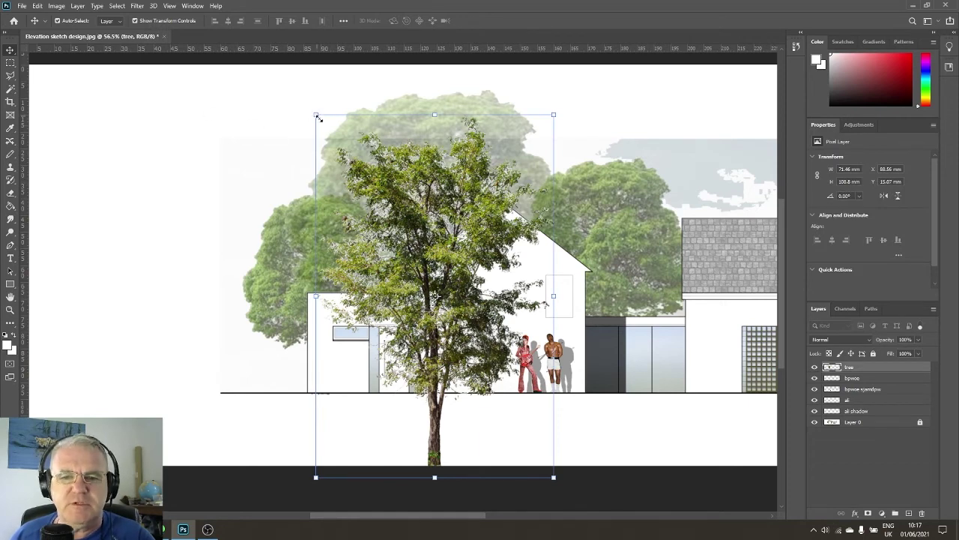
left_click_drag(319, 118, 423, 235)
left_click_drag(472, 322, 448, 257)
scroll(447, 257, "up", 5)
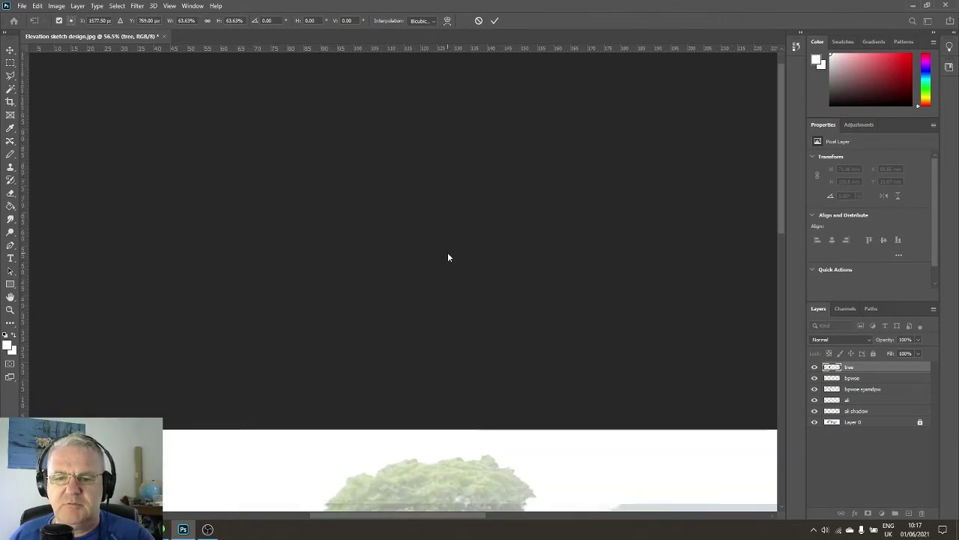
scroll(447, 255, "down", 5)
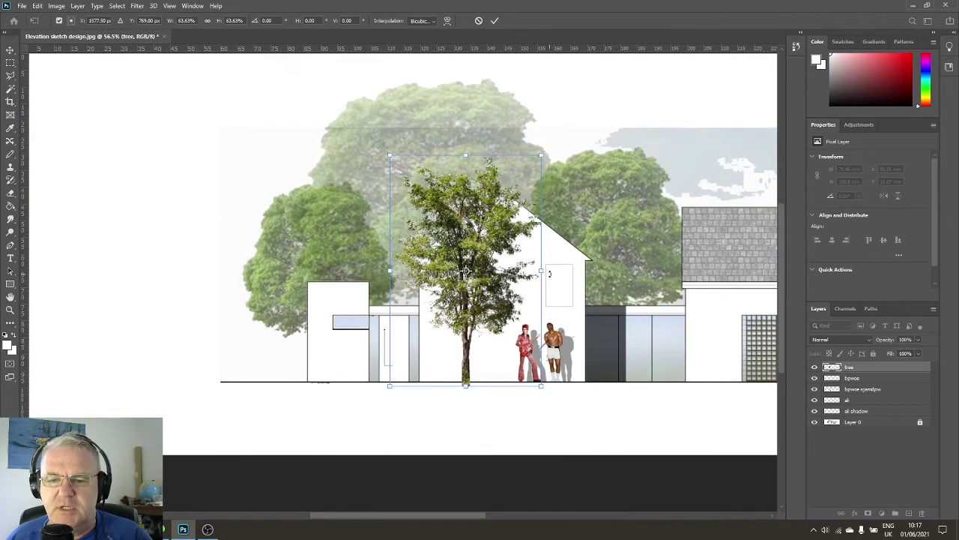
scroll(491, 250, "up", 5)
scroll(615, 231, "down", 1)
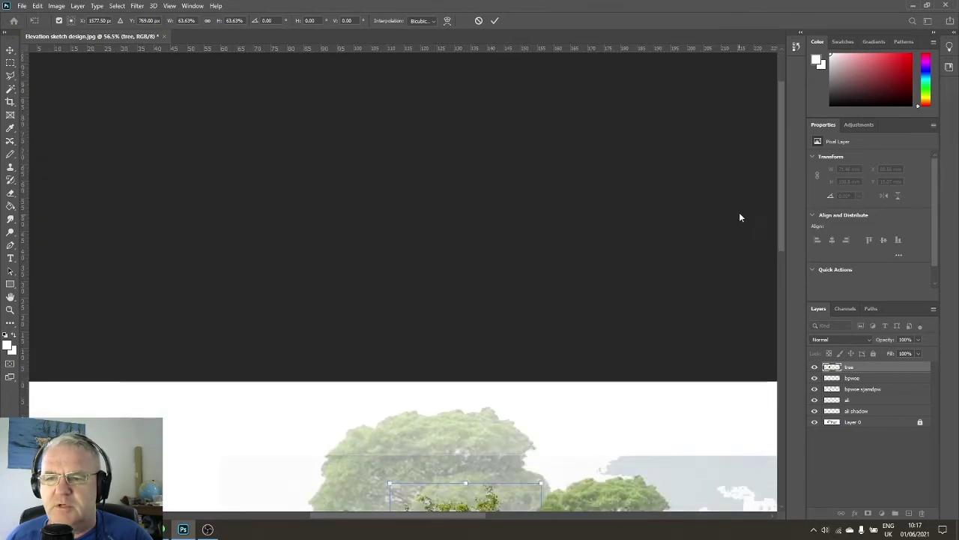
left_click_drag(776, 217, 779, 338)
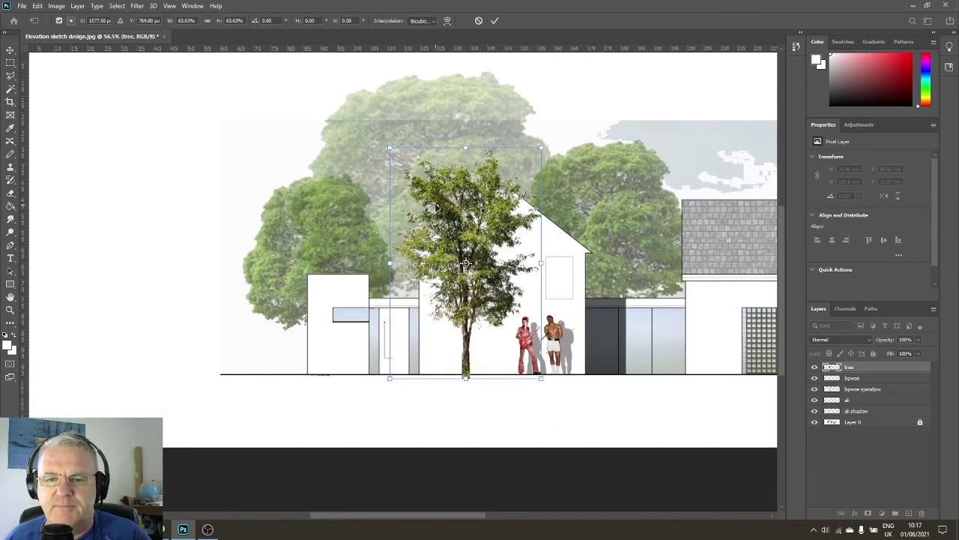
Step: Refine the tree's scale to about 54%, align its trunk base with the ground line beside the two people, and apply the transform
left_click_drag(390, 150, 418, 189)
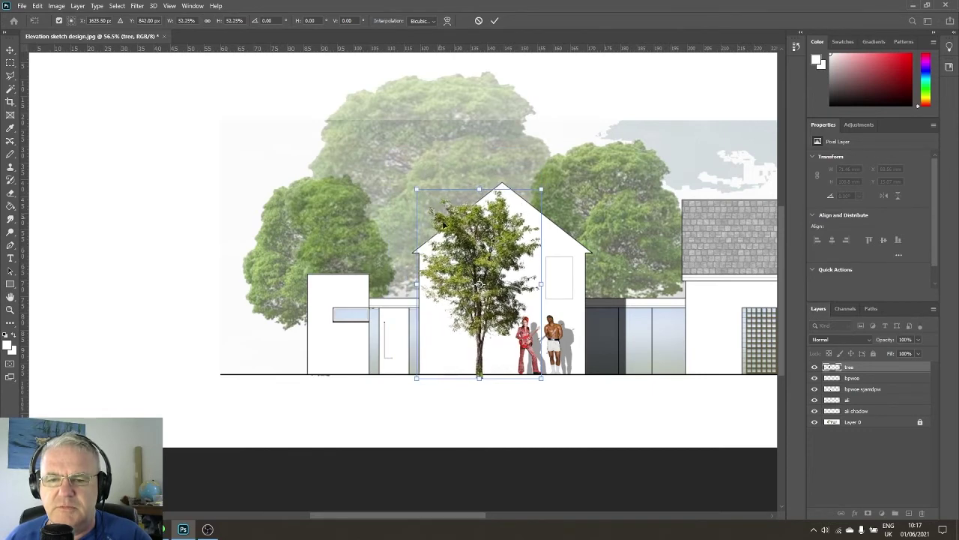
mouse_move(468, 240)
left_mouse_down()
mouse_move(443, 238)
mouse_move(461, 242)
left_mouse_up()
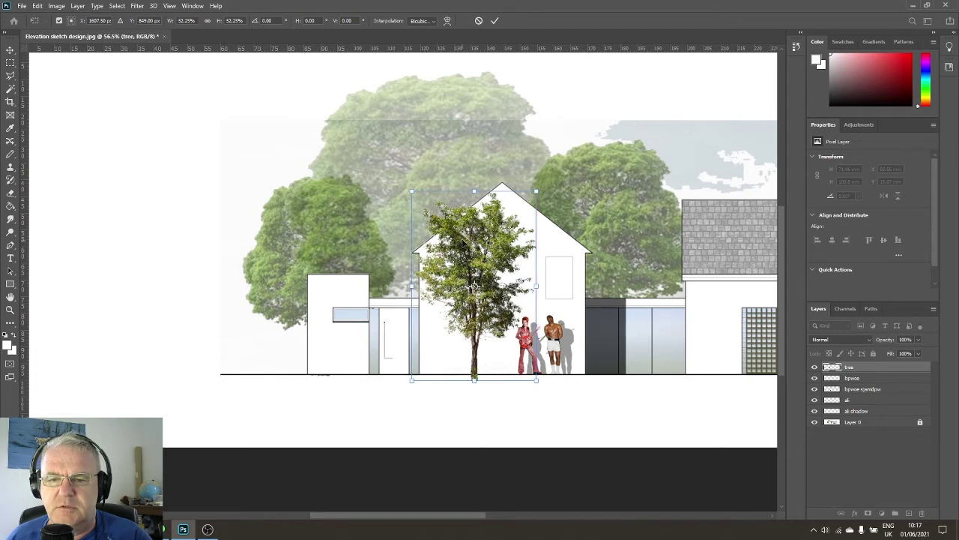
left_click_drag(536, 192, 541, 185)
left_click_drag(499, 248, 502, 236)
scroll(502, 246, "up", 5)
scroll(499, 252, "down", 2)
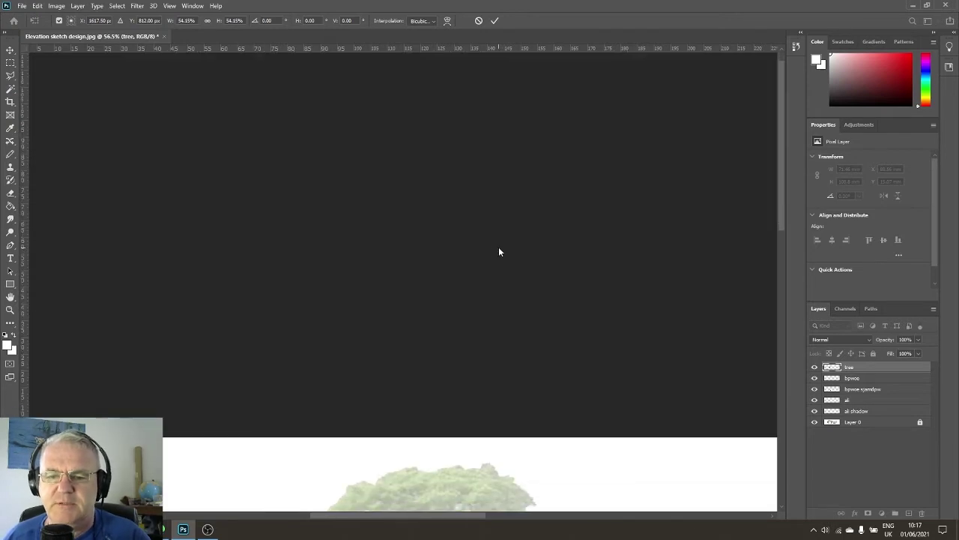
scroll(487, 247, "down", 5)
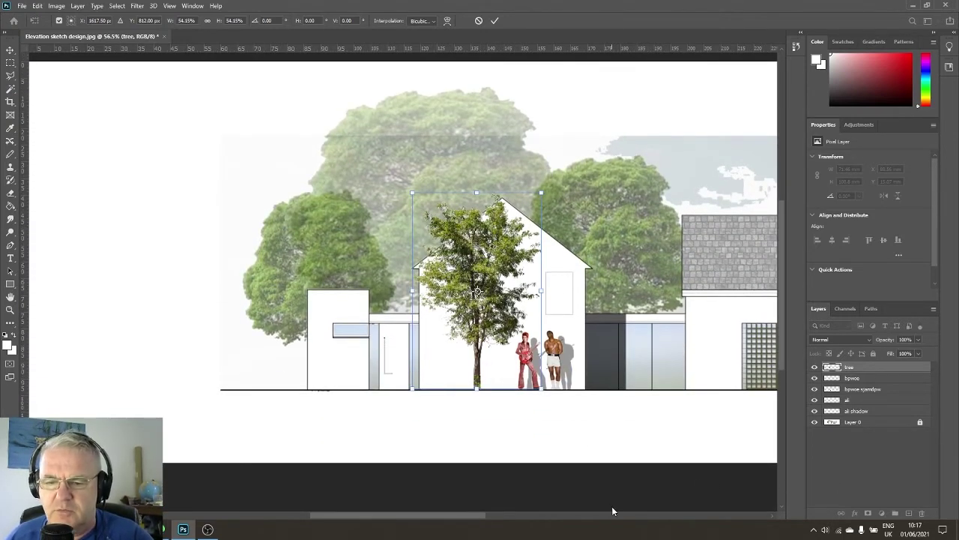
key("Return")
scroll(616, 479, "up", 2)
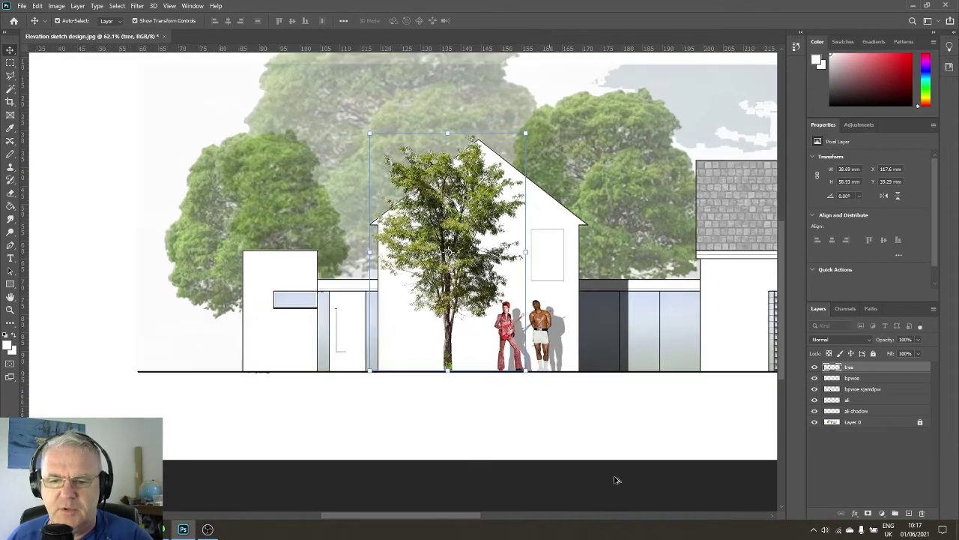
left_click(912, 432)
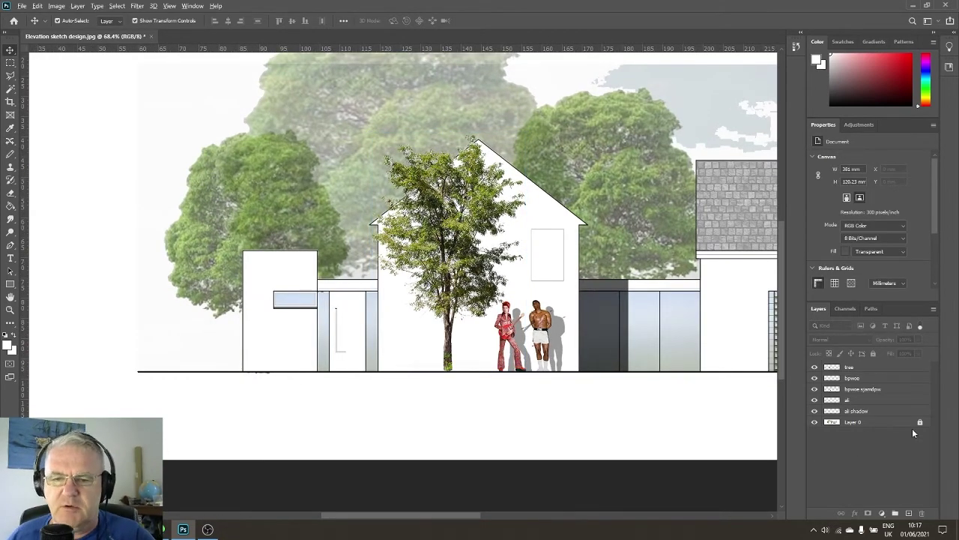
scroll(621, 389, "up", 1)
scroll(621, 389, "up", 2)
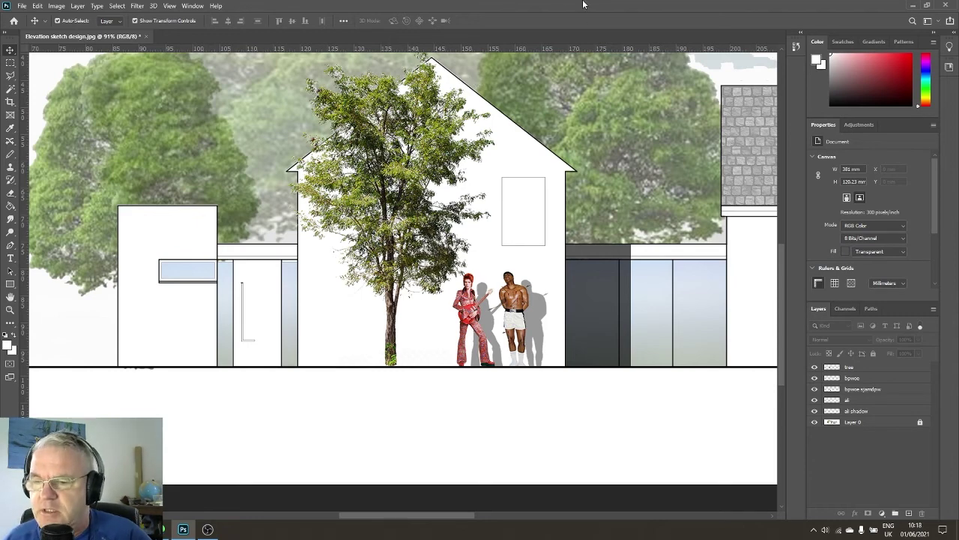
Step: Duplicate the tree layer and offset the copy down and to the right, to about X 126 mm, Y 45 mm
left_click(887, 369)
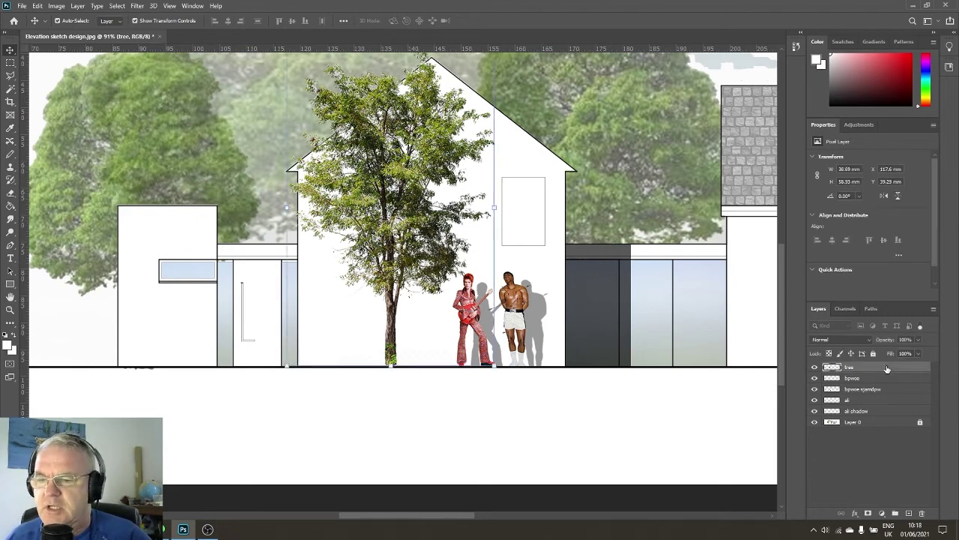
right_click(886, 369)
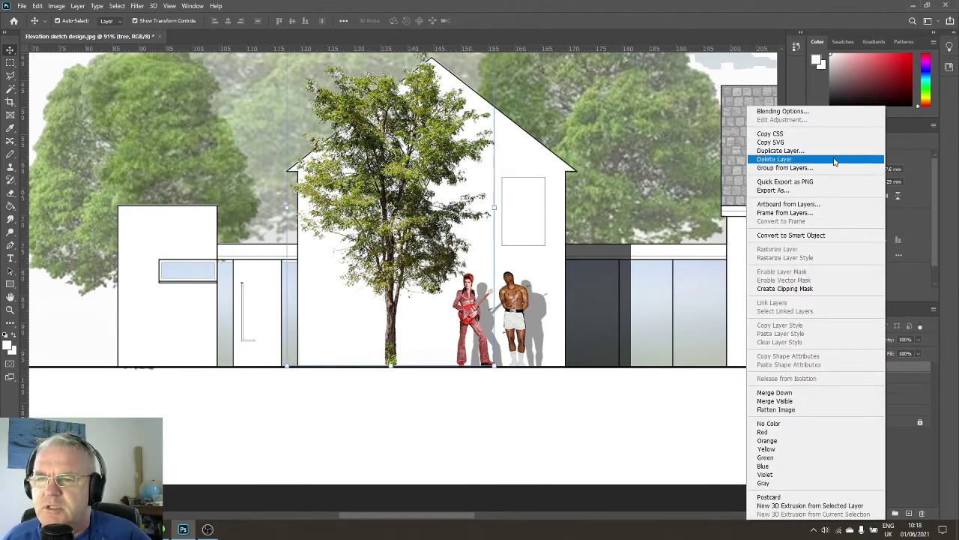
left_click(831, 151)
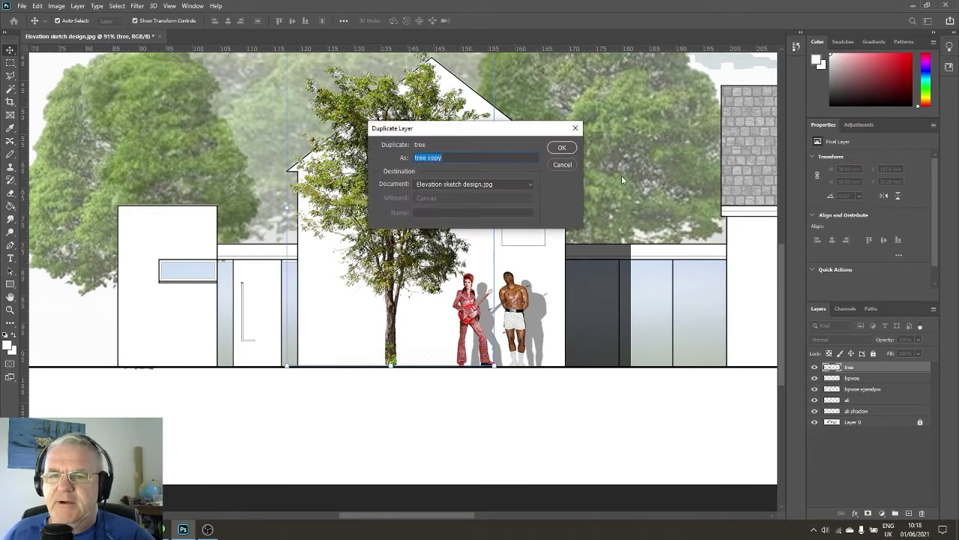
left_click(569, 150)
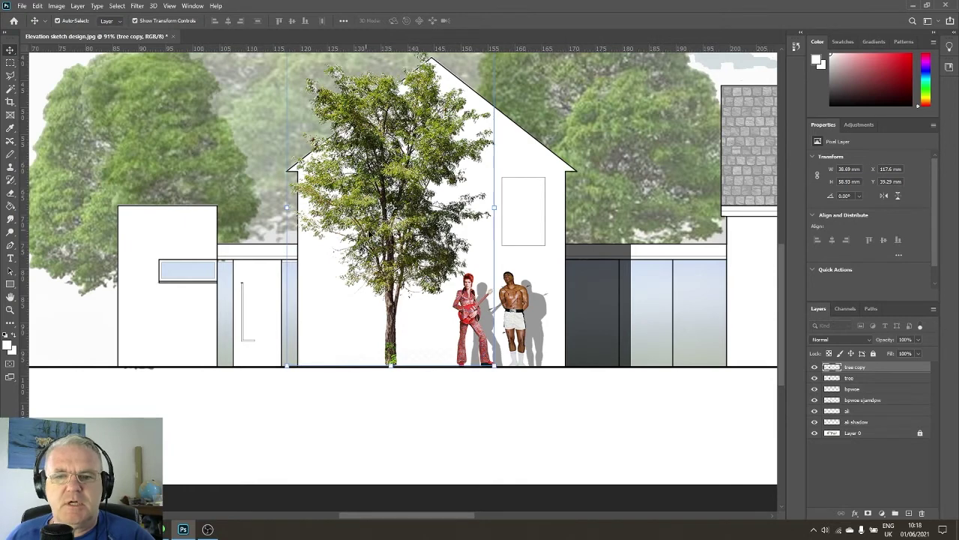
left_click_drag(405, 237, 452, 271)
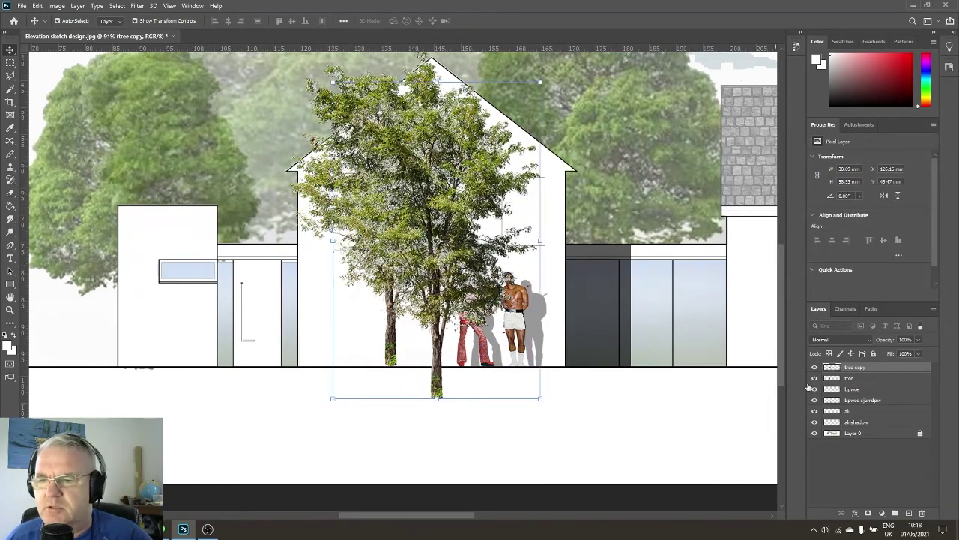
Step: Rename the duplicated tree layer as "tree sjadpw" and place it below the tree layer
double_click(868, 371)
left_click(930, 129)
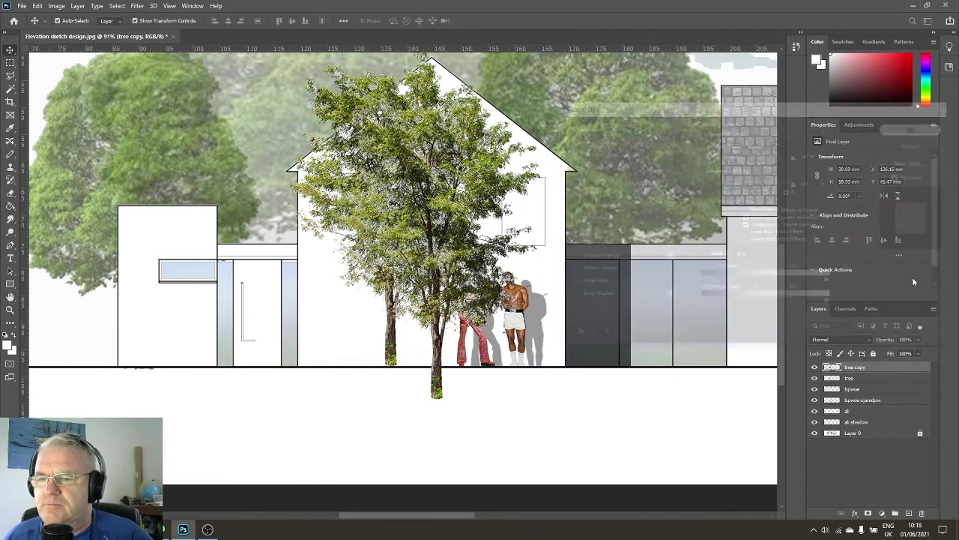
double_click(864, 369)
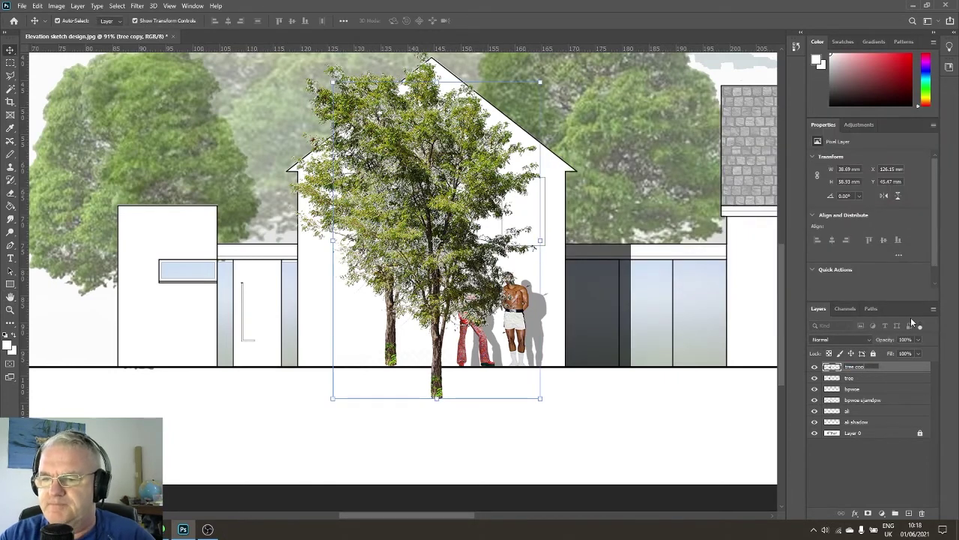
key("BackSpace")
key("BackSpace")
key("BackSpace")
type("sjadp")
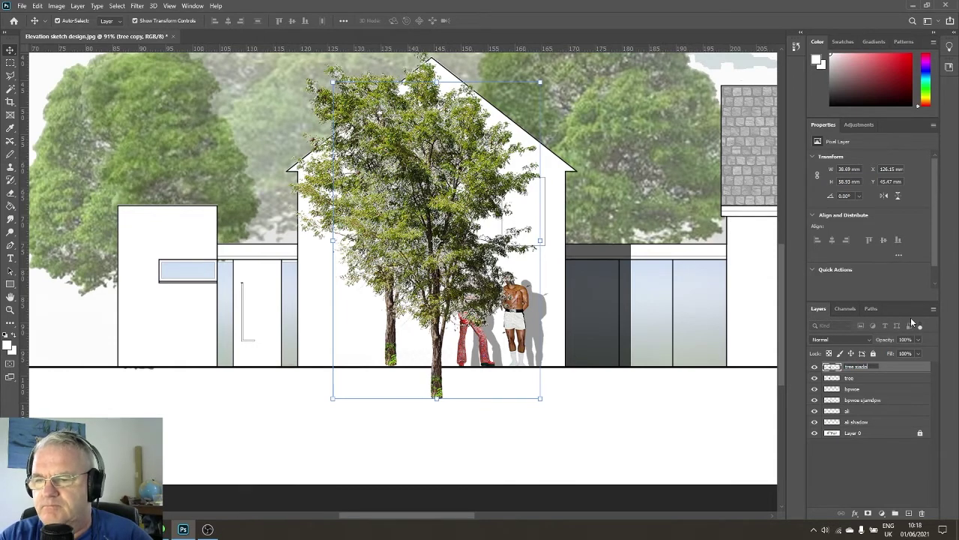
type("w")
left_click(889, 458)
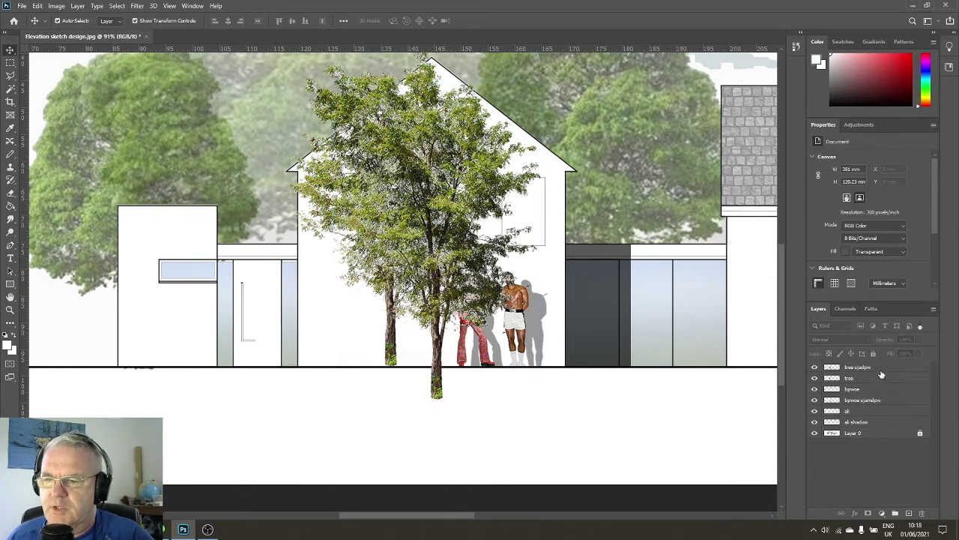
left_click_drag(881, 370, 884, 382)
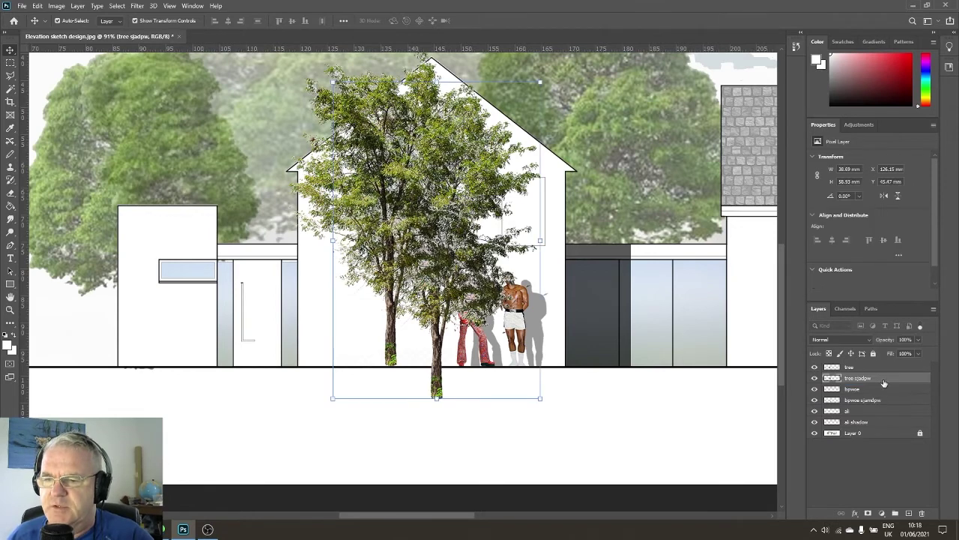
left_click(869, 366)
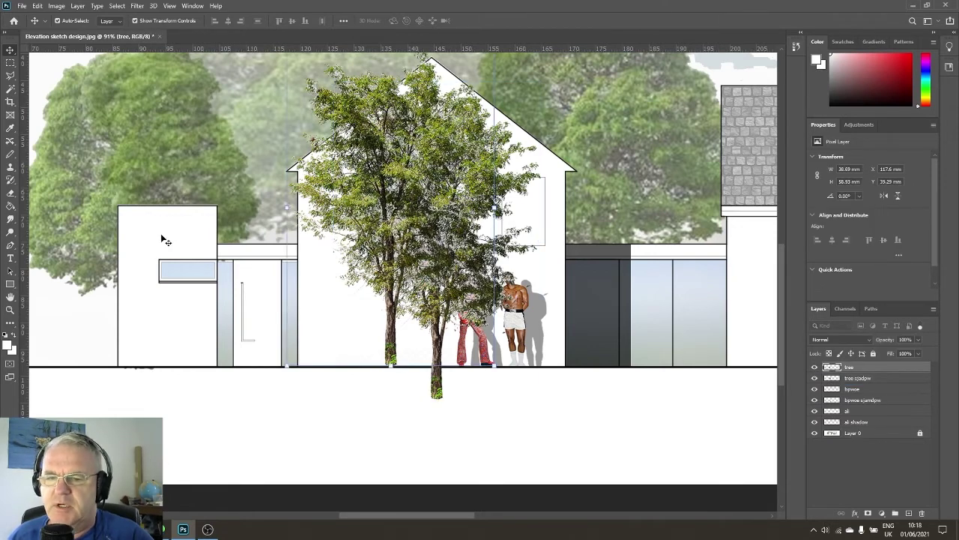
left_click(56, 6)
mouse_move(134, 35)
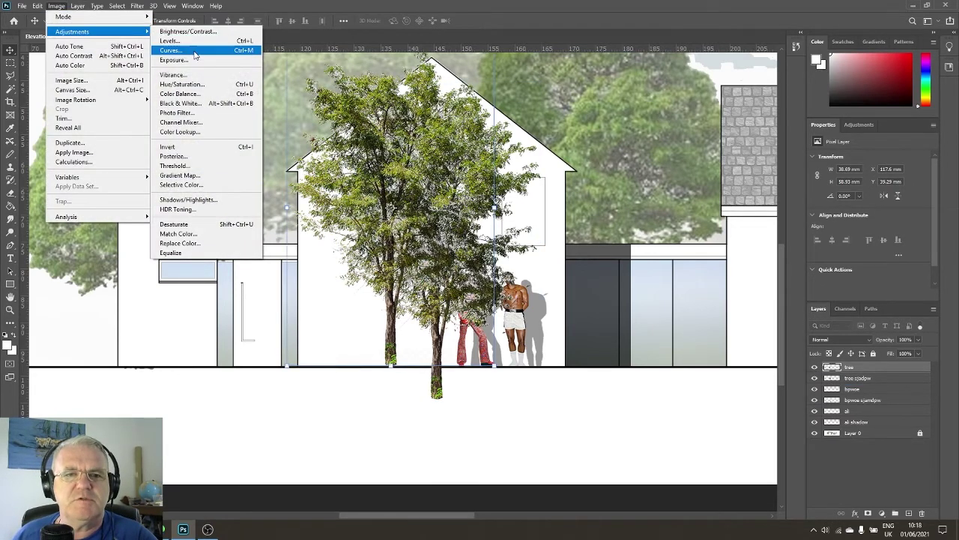
left_click(171, 40)
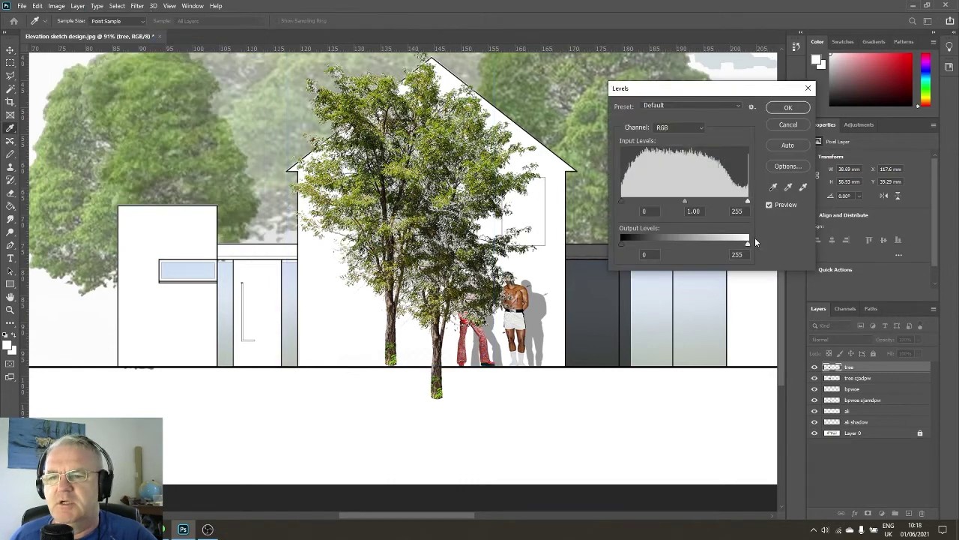
left_click_drag(747, 242, 622, 245)
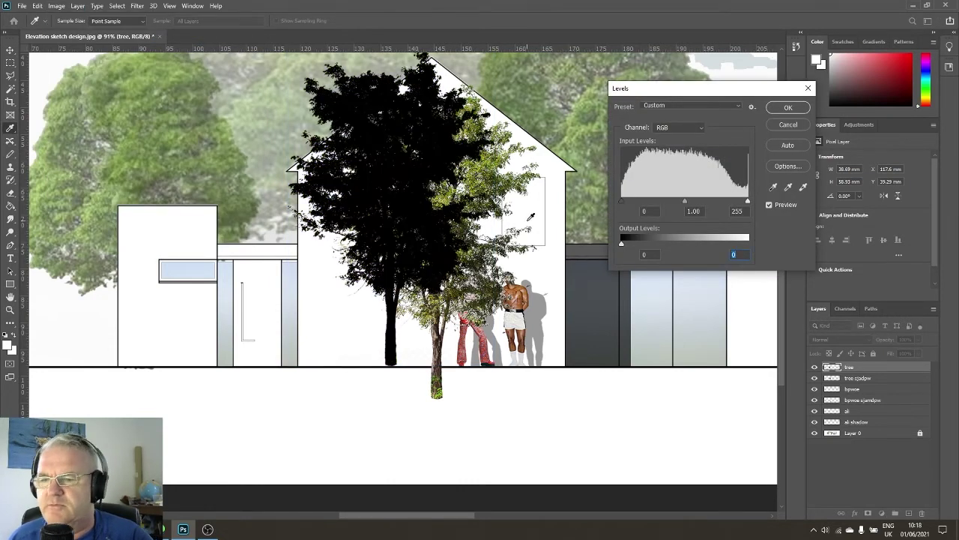
left_click(788, 124)
key("ctrl+bracketleft")
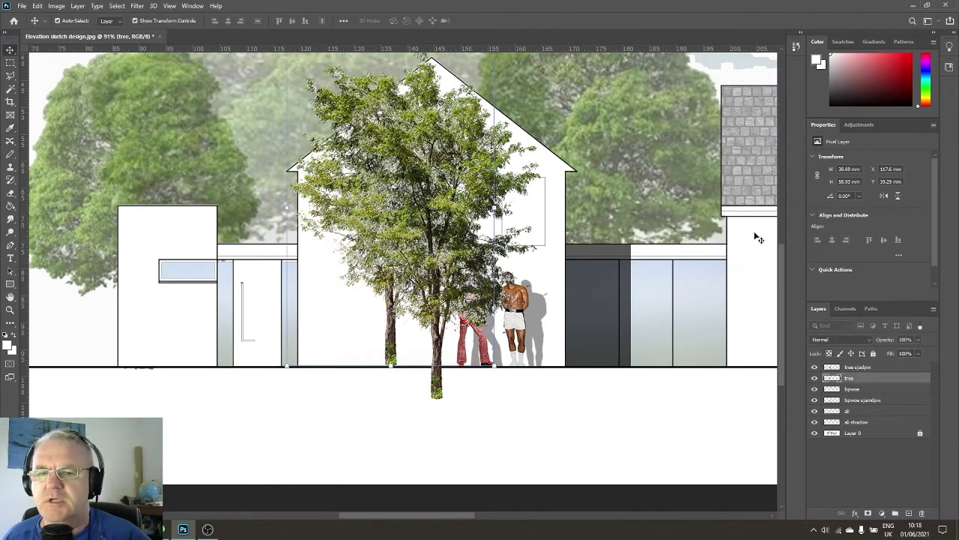
Step: Turn the "tree sjadpw" layer solid black with a Levels adjustment at output white 0, and place it beneath the tree layer
left_click(882, 368)
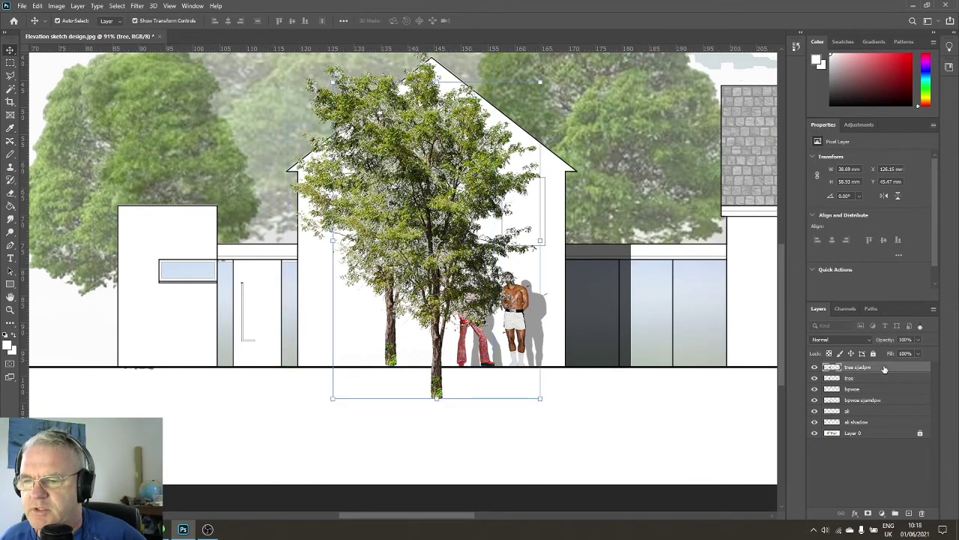
left_click(63, 9)
mouse_move(105, 32)
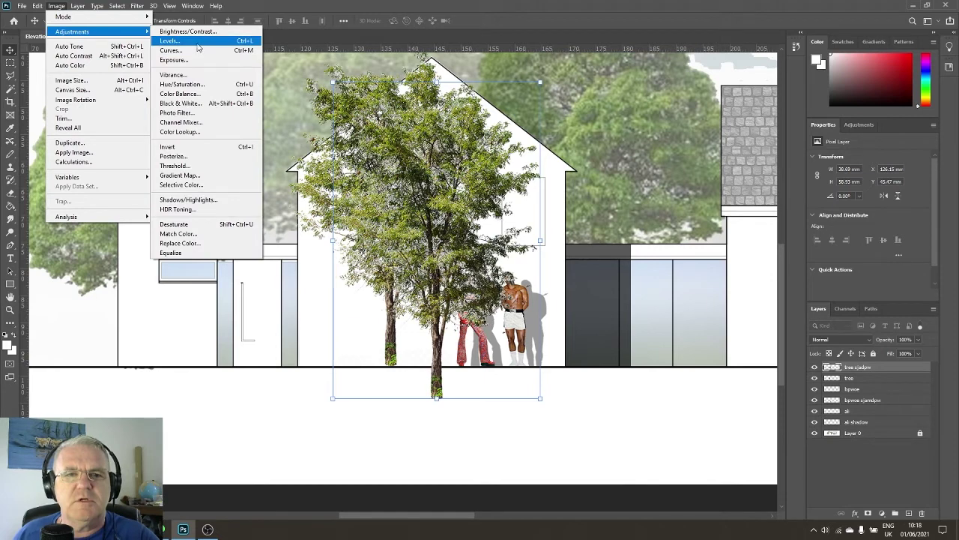
left_click(199, 42)
left_click_drag(748, 245, 575, 253)
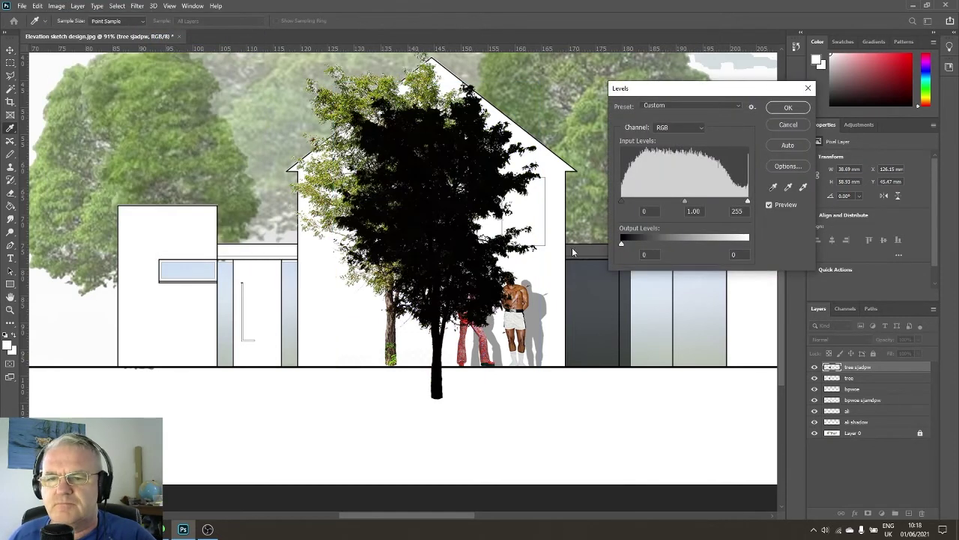
left_click(788, 108)
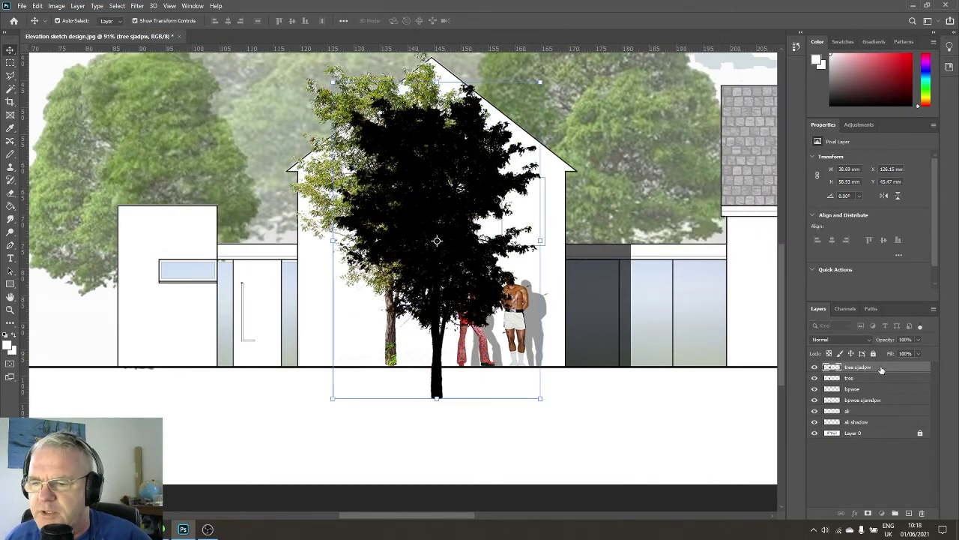
left_click_drag(881, 366, 878, 381)
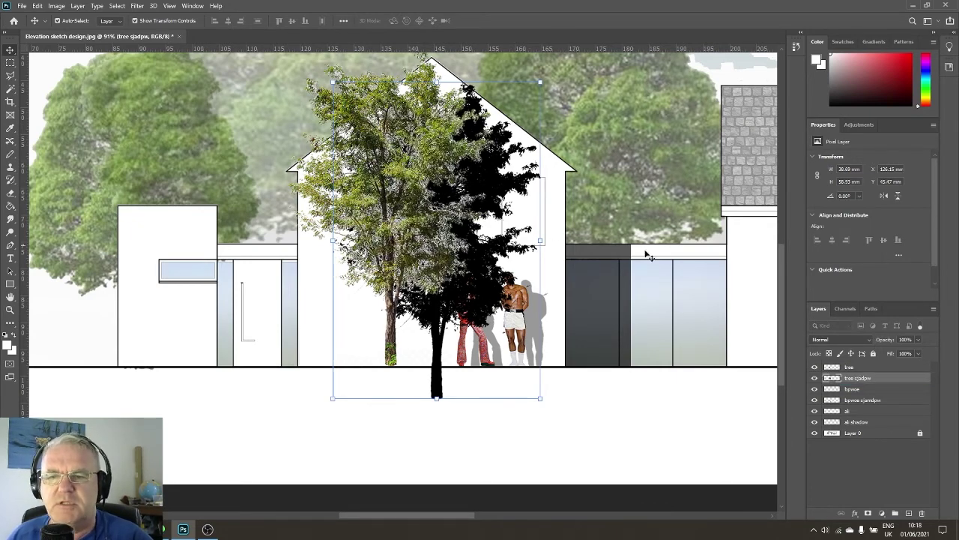
Step: Set the opacity of the "tree sjadpw" layer to 40% and deselect the layer
left_click(905, 340)
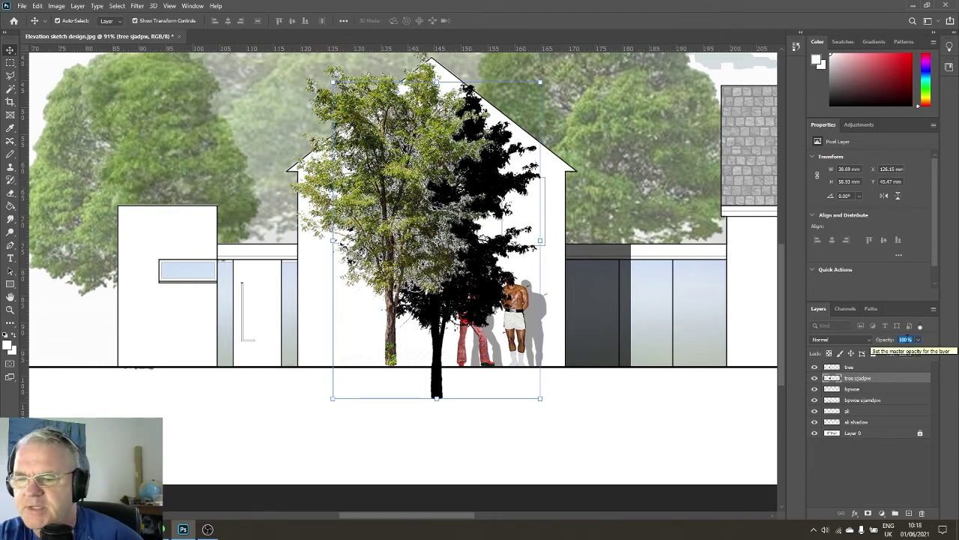
type("40")
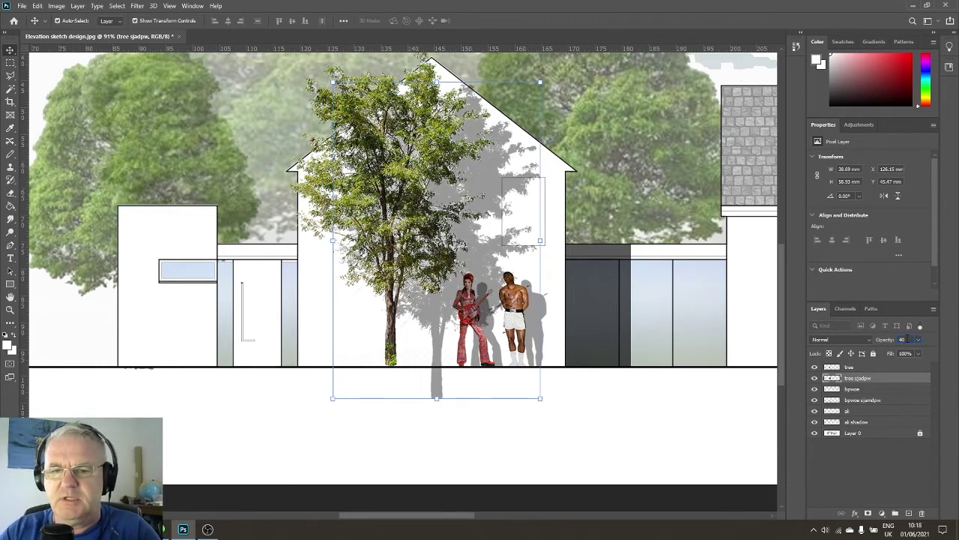
key("Return")
left_click(891, 486)
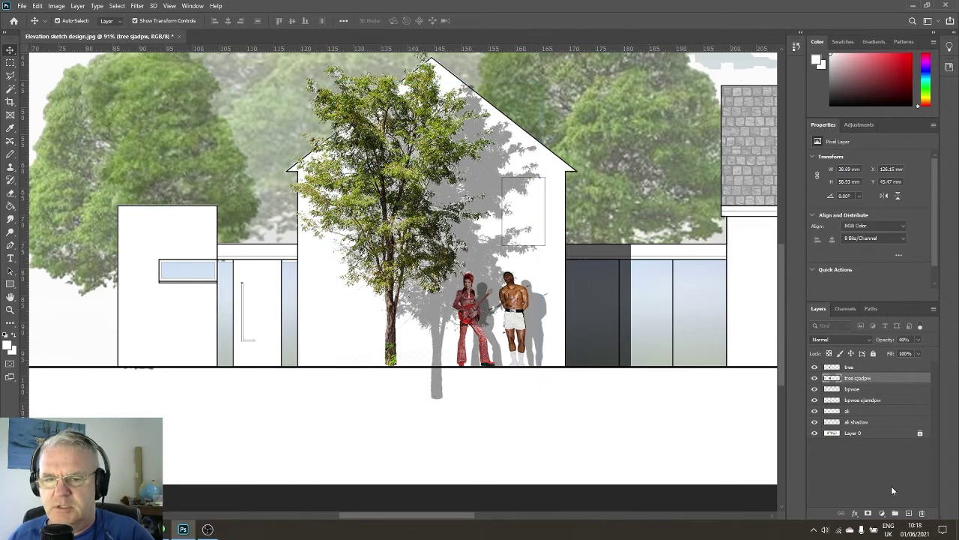
Step: Erase the part of the tree shadow's trunk below the ground line using a rectangular selection about 8 mm square on "tree sjadpw"
left_click(10, 62)
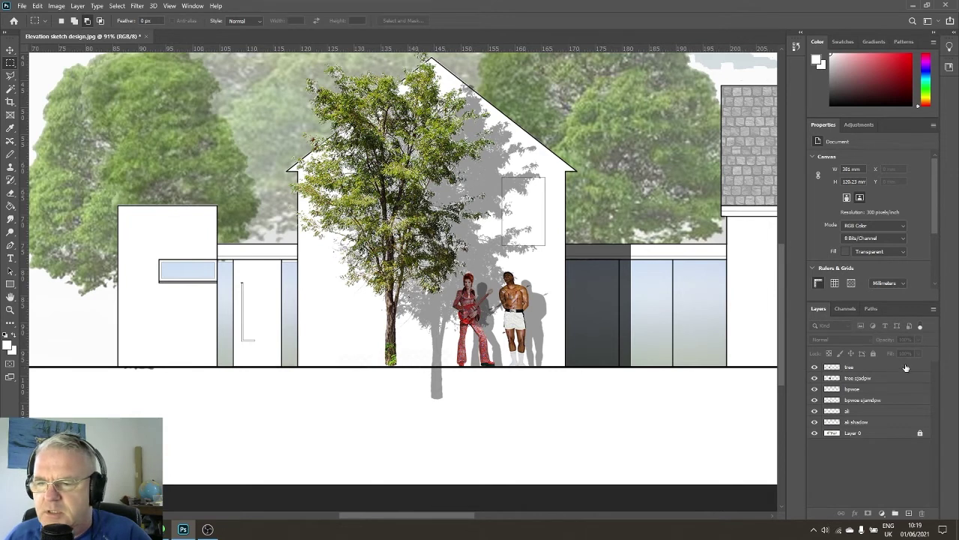
left_click(887, 380)
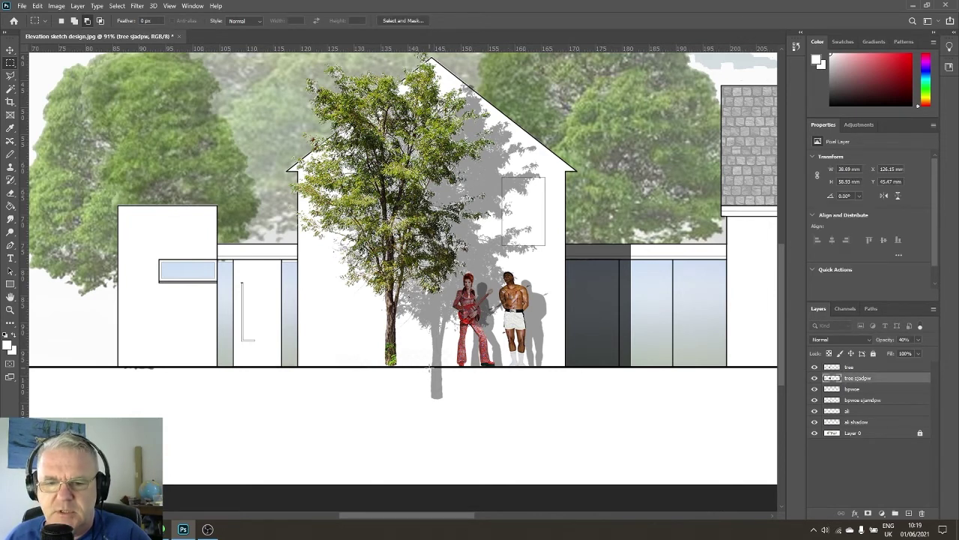
left_click_drag(429, 367, 471, 410)
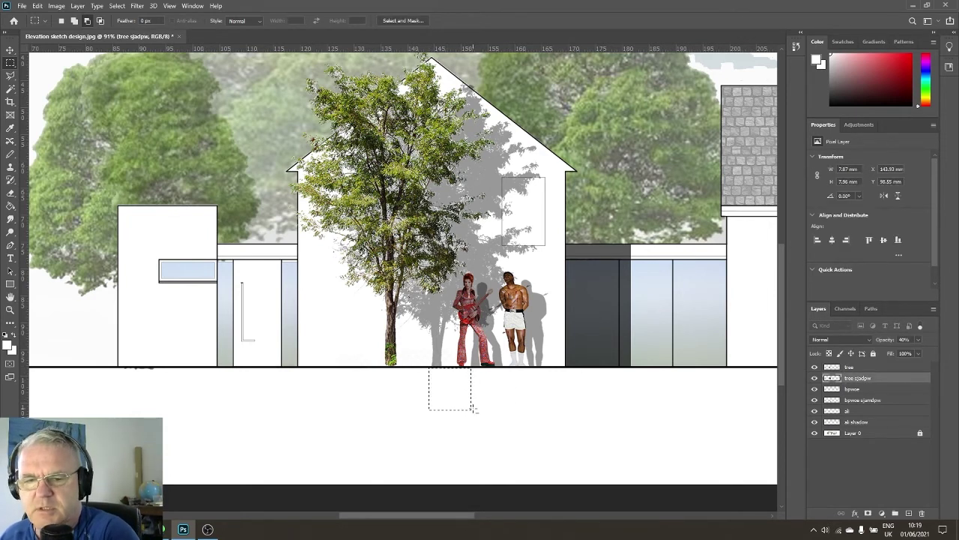
scroll(445, 372, "down", 2)
scroll(445, 371, "down", 1)
scroll(445, 372, "up", 3)
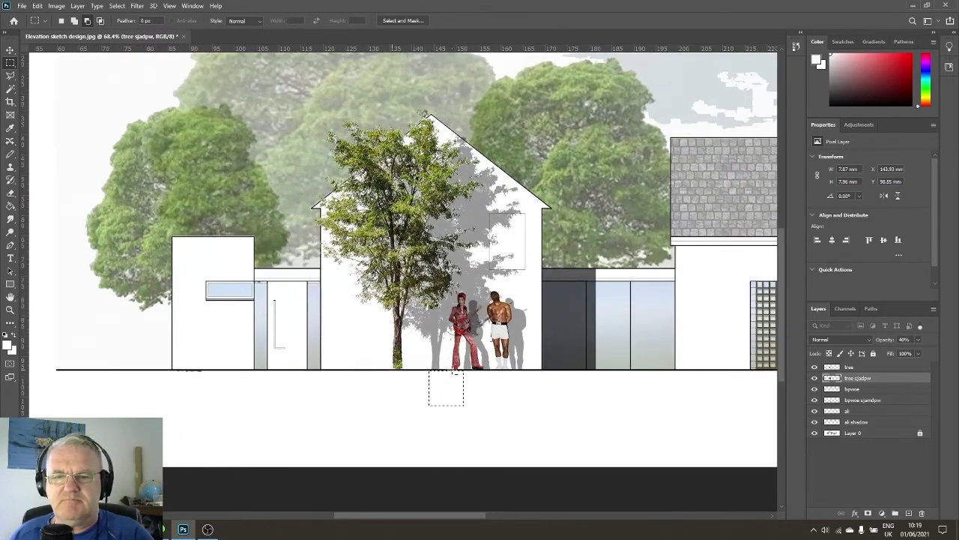
scroll(461, 181, "up", 1)
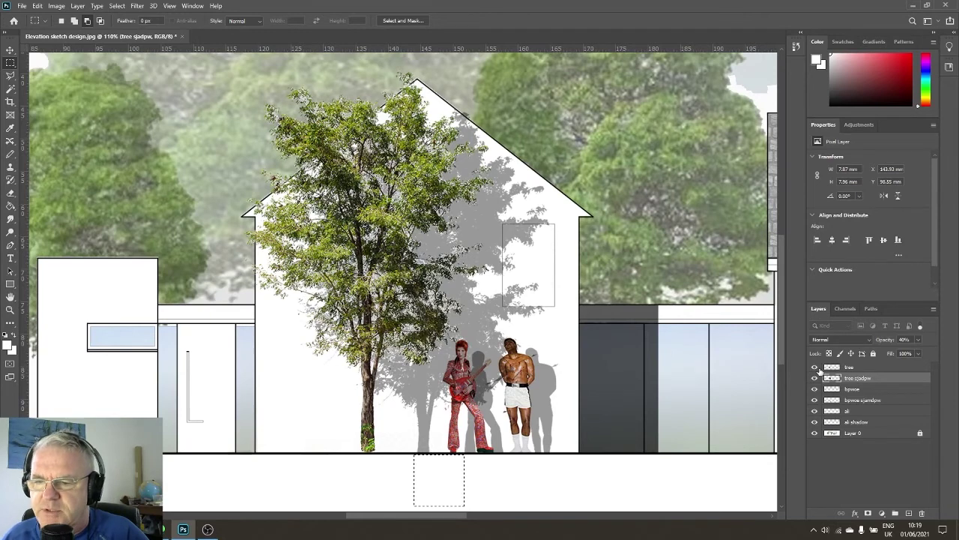
Step: Hide the tree layer to expose its shadow on the gable and clear the rectangular selection
left_click(862, 367)
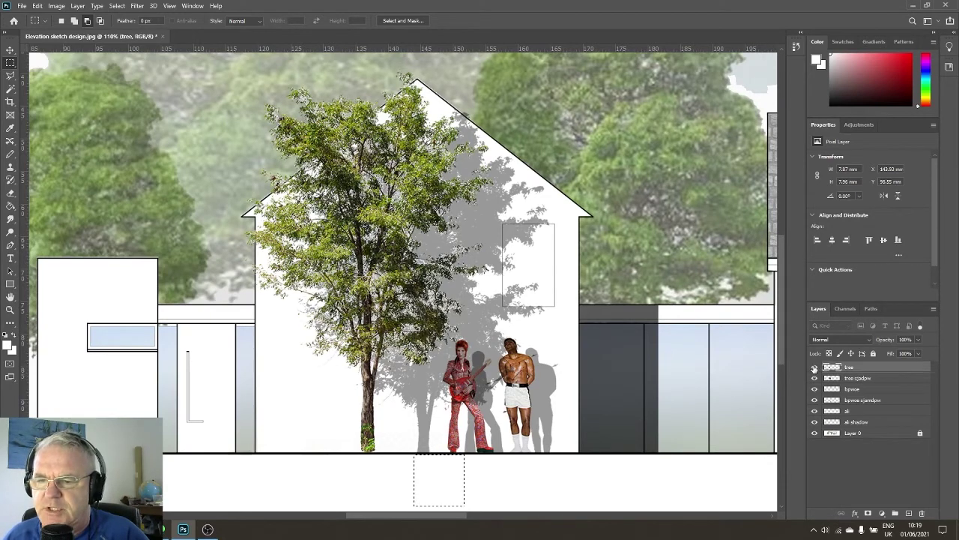
left_click(815, 367)
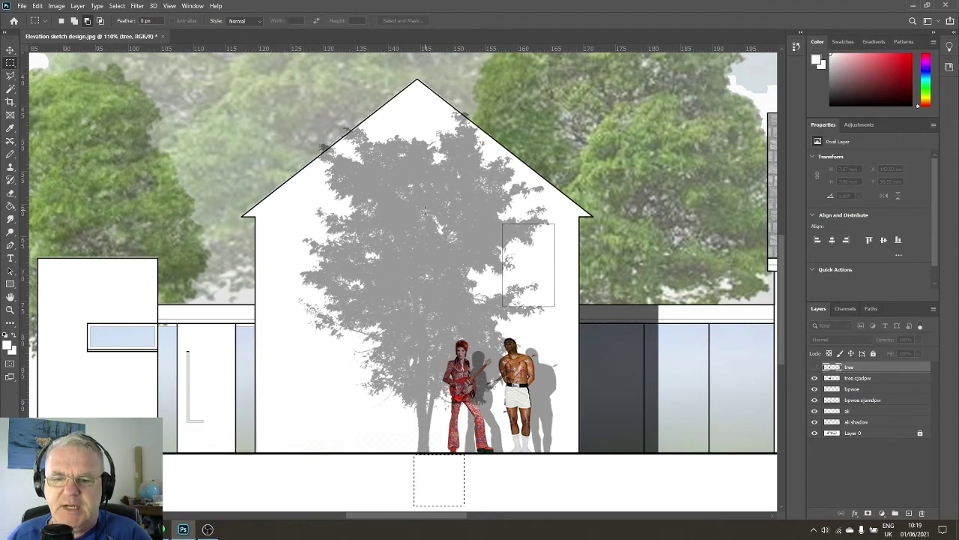
key("ctrl+d")
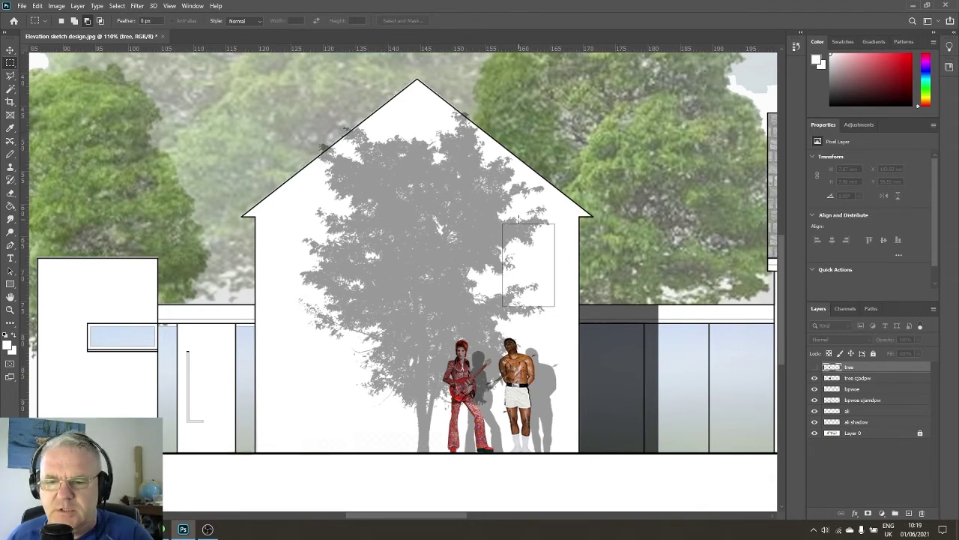
scroll(517, 219, "up", 2)
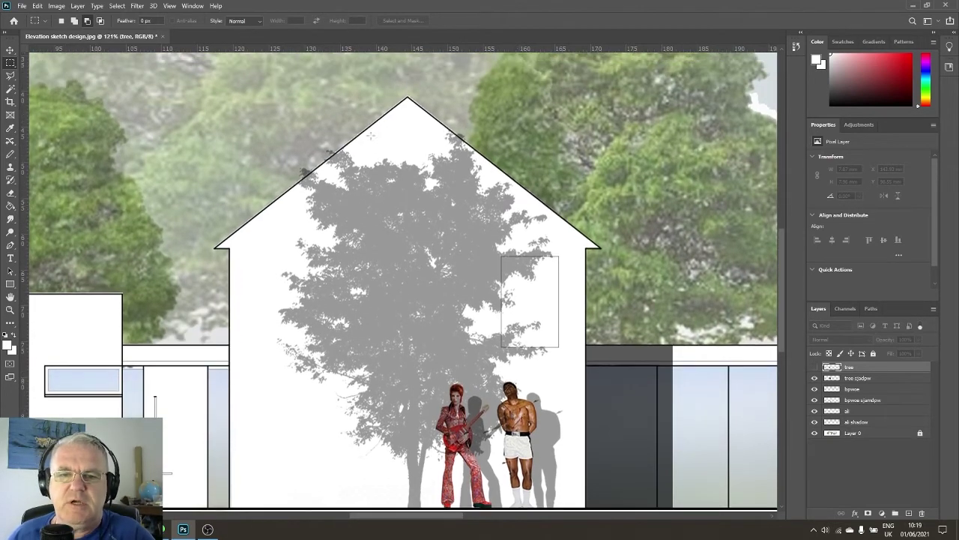
Step: Erase the tree shadow outside the gable roof using a polygonal selection along both roof slopes on "tree sjadpw", then deselect
left_click(11, 75)
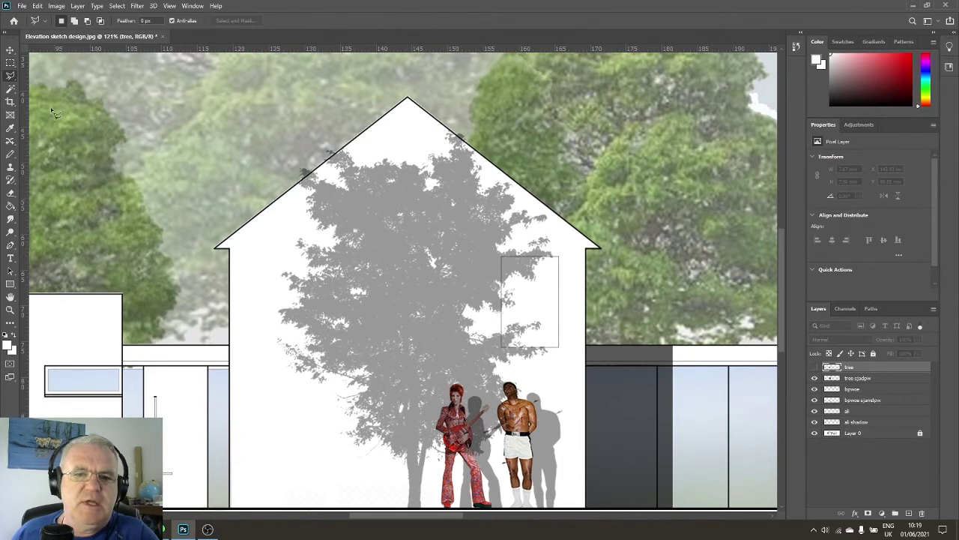
left_click(215, 247)
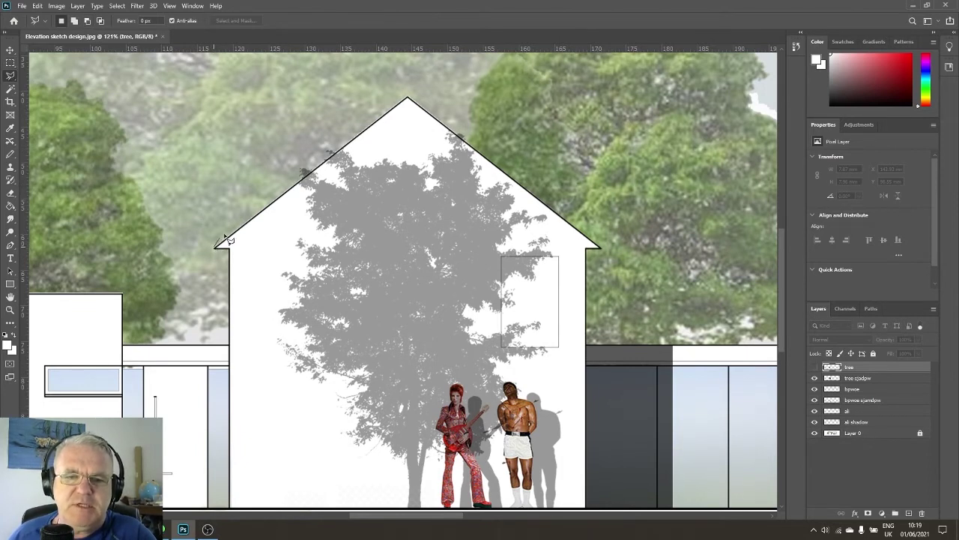
left_click(408, 98)
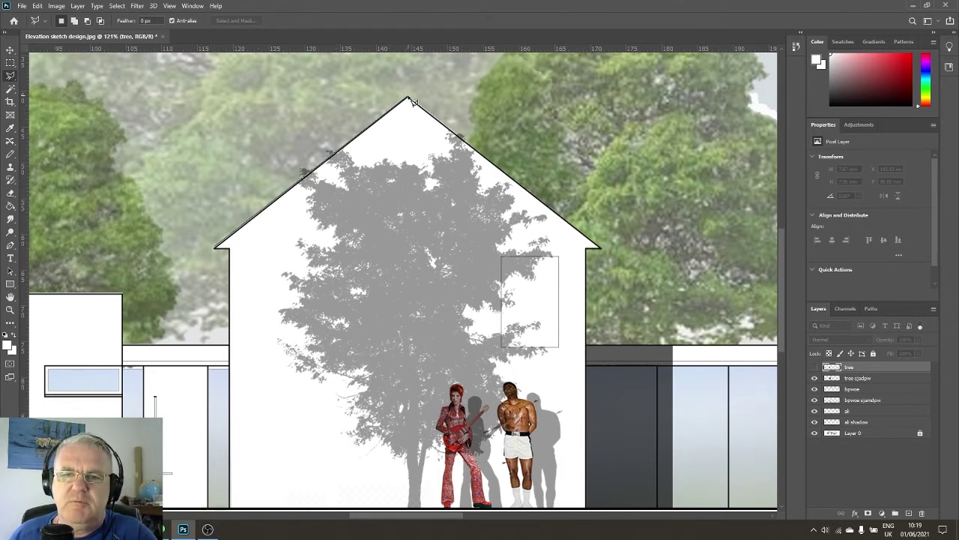
left_click(600, 247)
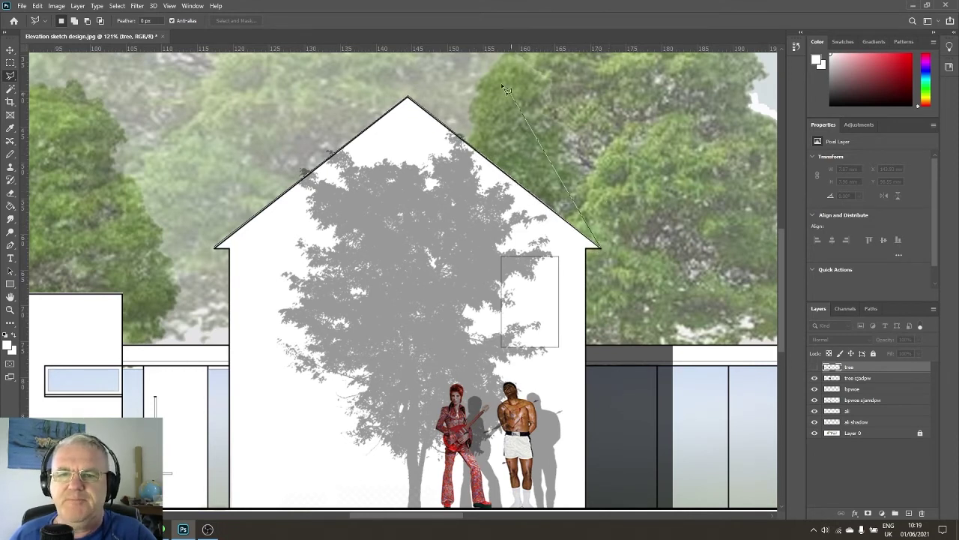
left_click(473, 73)
left_click(340, 68)
left_click(274, 95)
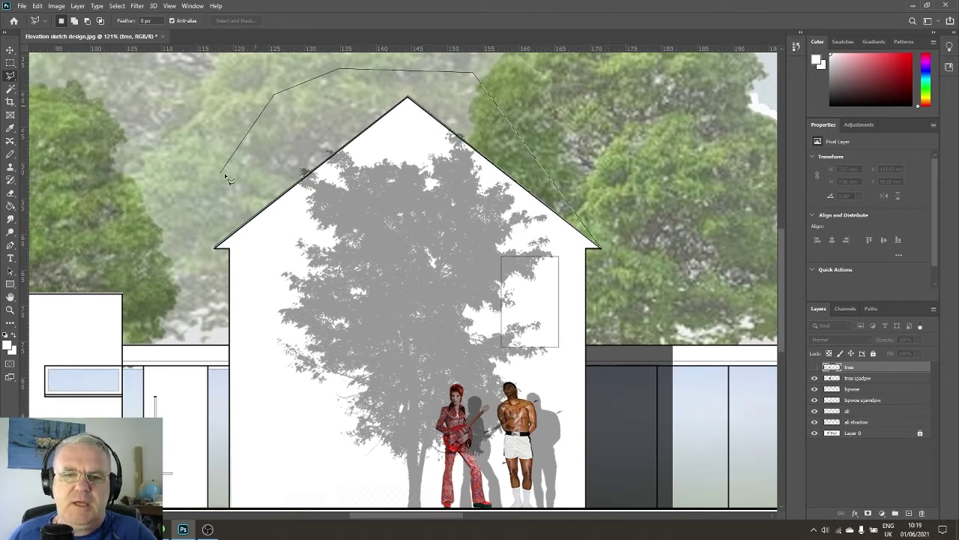
left_click(200, 222)
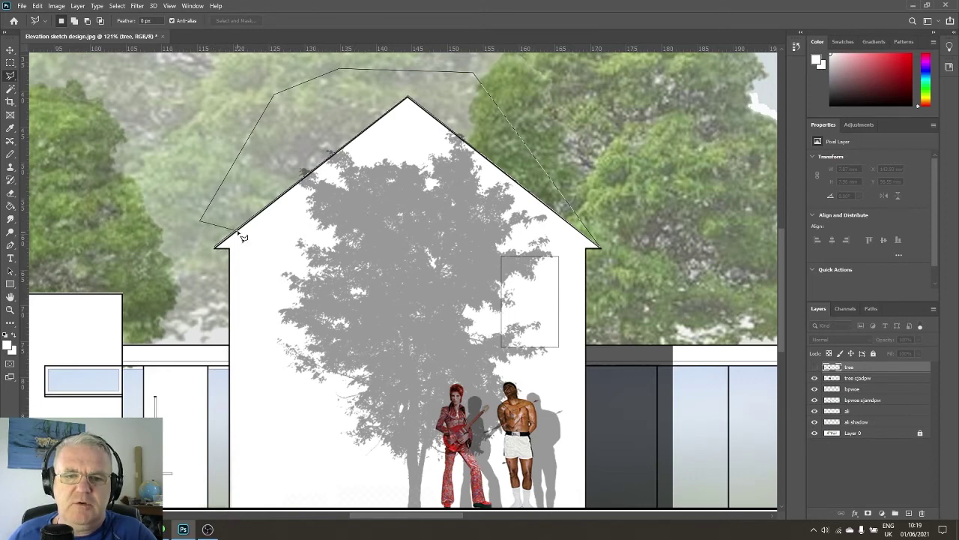
double_click(237, 231)
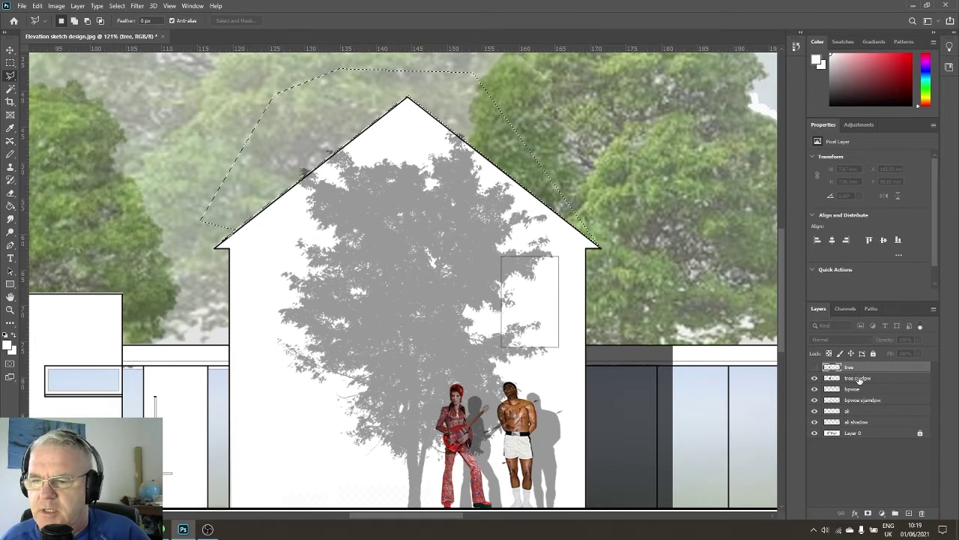
left_click(885, 378)
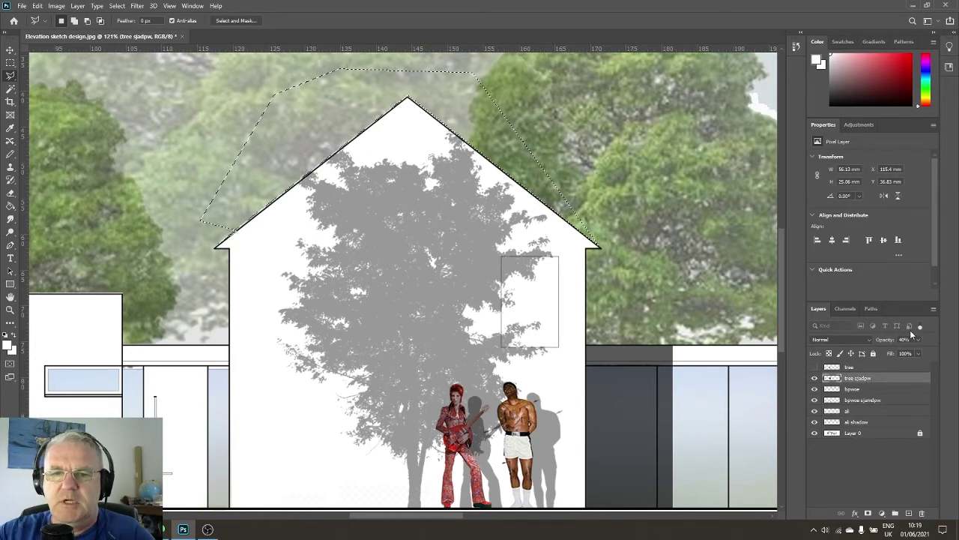
key("ctrl+d")
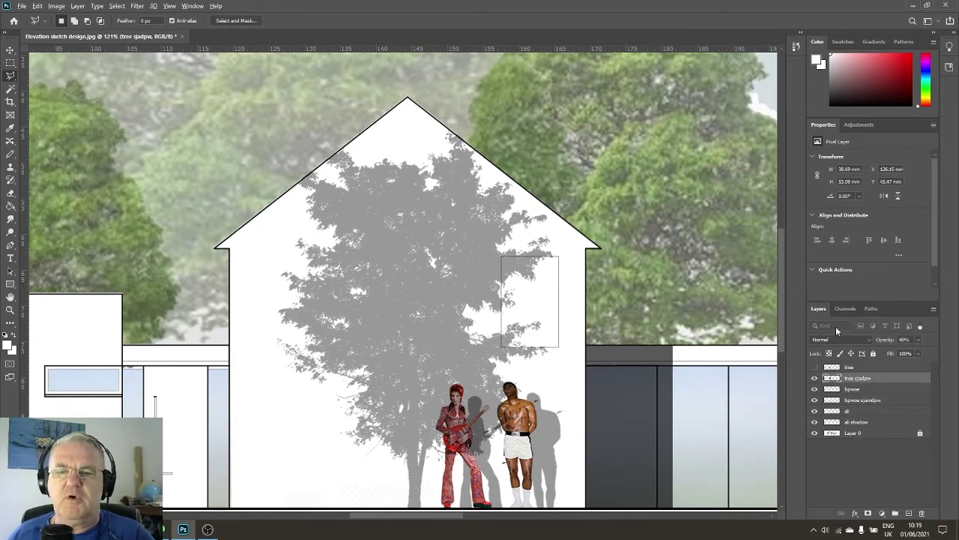
Step: Make the tree layer visible again and review the whole elevation with the trimmed shadow
key("ctrl+0")
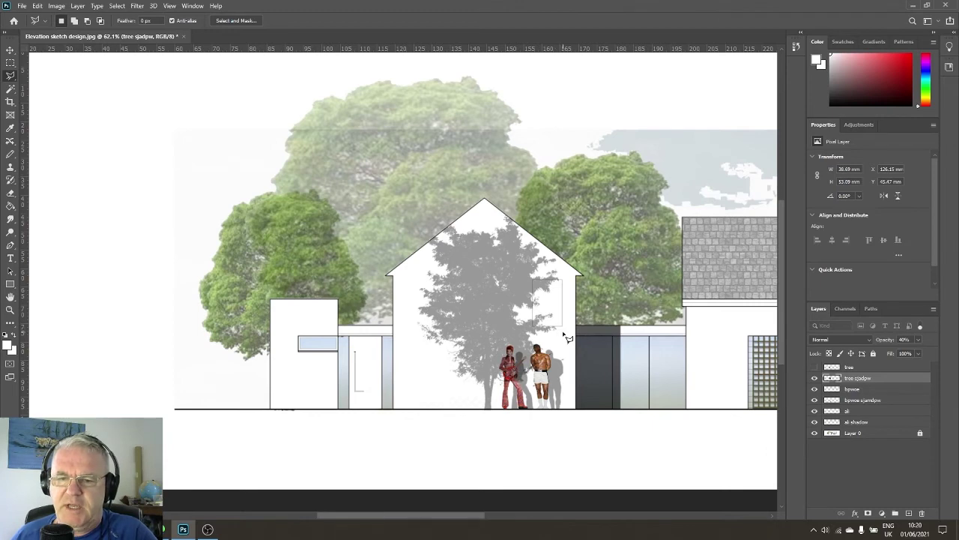
scroll(581, 334, "up", 2)
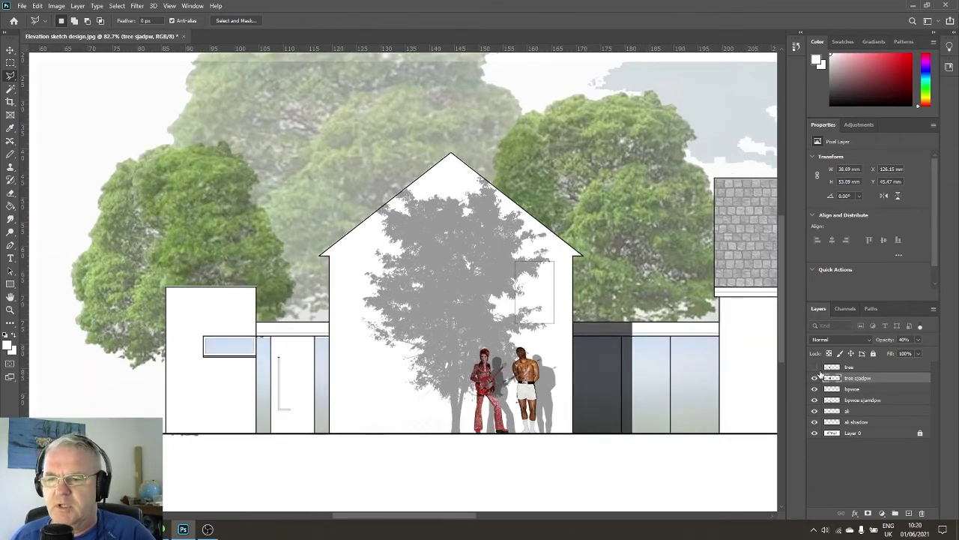
left_click(814, 367)
scroll(801, 406, "down", 2)
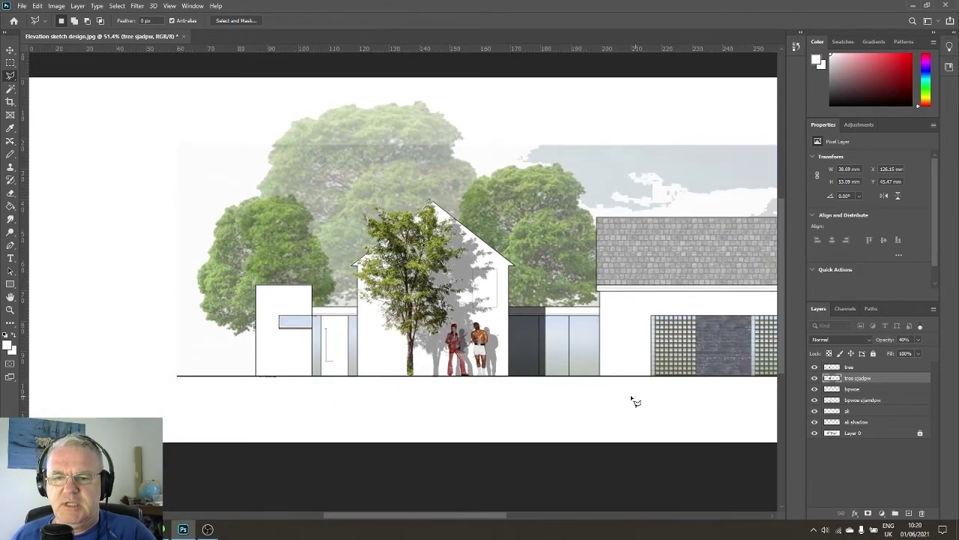
left_click_drag(449, 516, 488, 516)
scroll(462, 472, "down", 1)
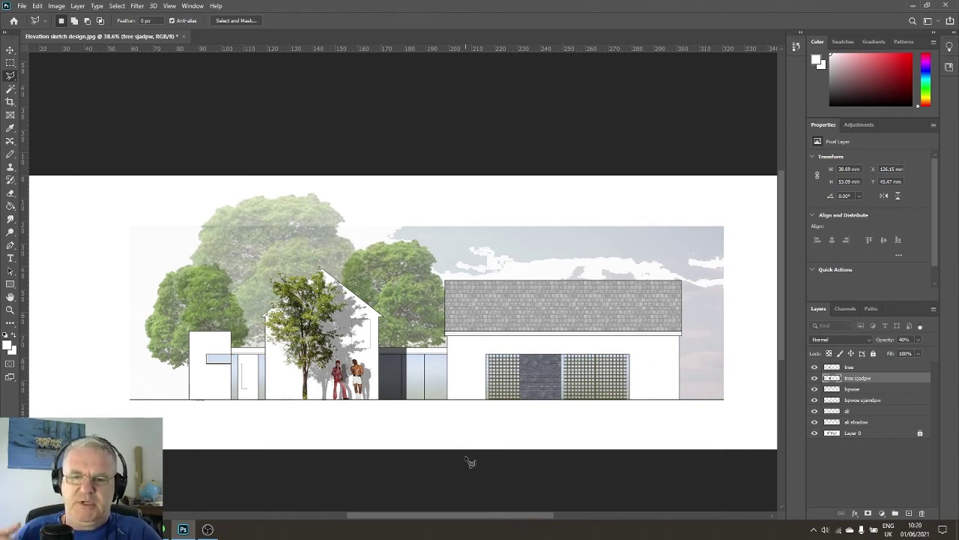
scroll(518, 373, "up", 3)
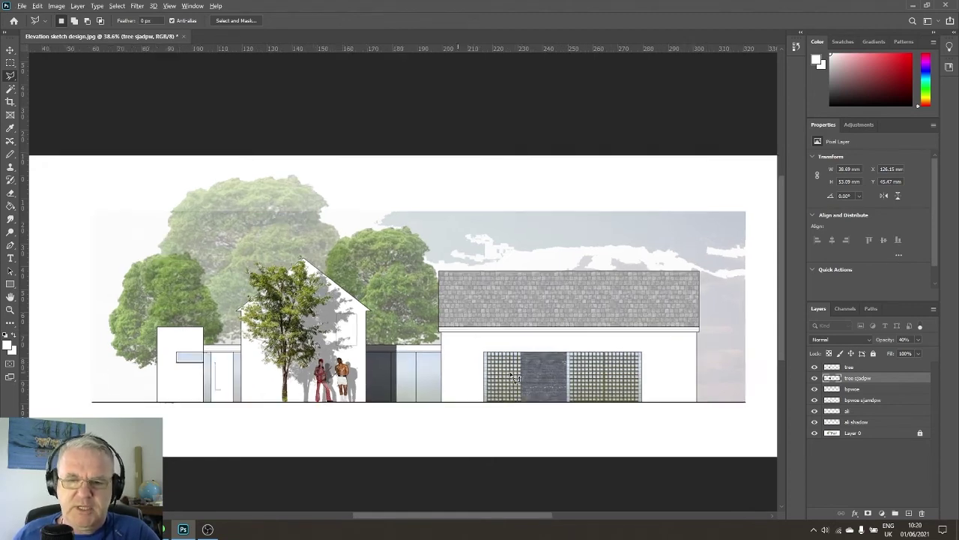
scroll(514, 377, "up", 1)
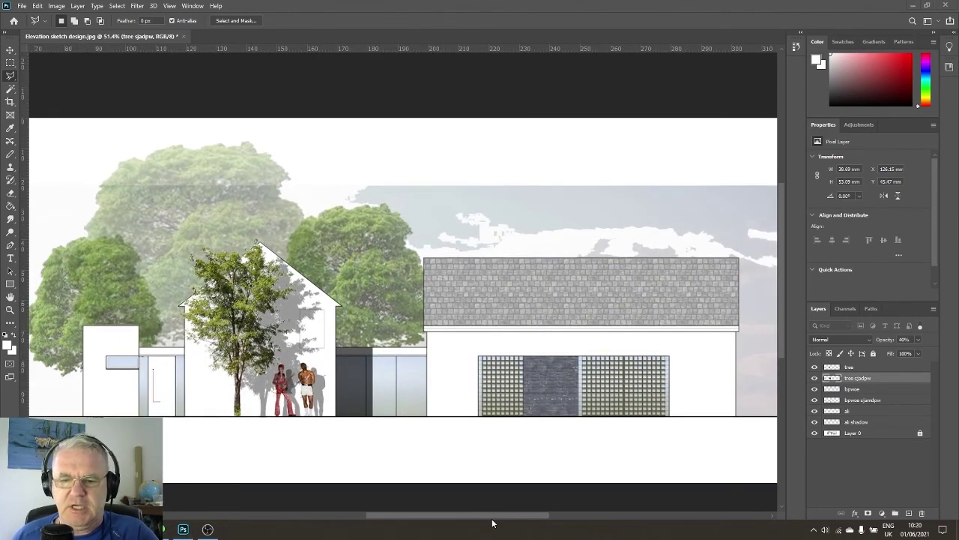
mouse_move(485, 520)
left_mouse_down()
mouse_move(454, 513)
mouse_move(469, 519)
left_mouse_up()
scroll(479, 491, "down", 2)
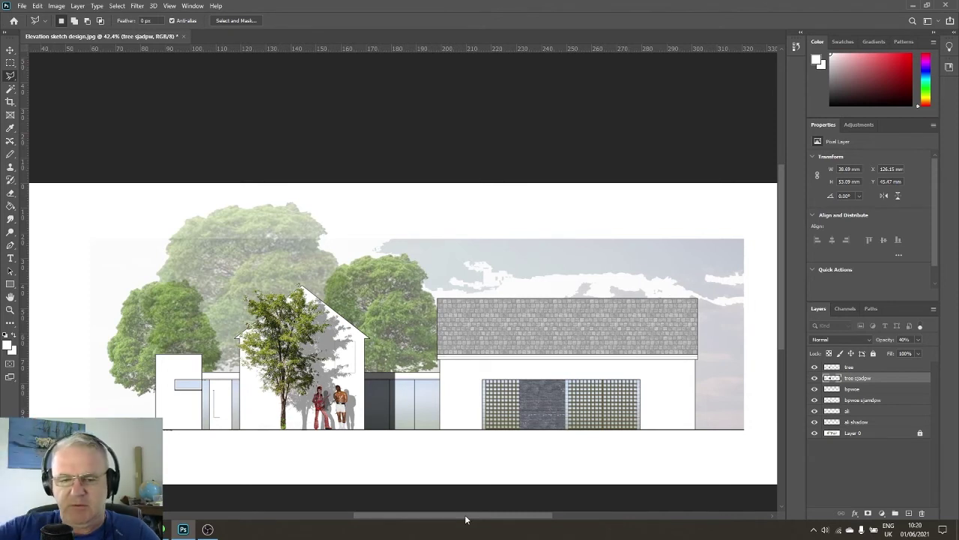
Step: Hide all existing layers and add a new empty layer at the bottom of the stack, beneath Layer 0
left_click(880, 455)
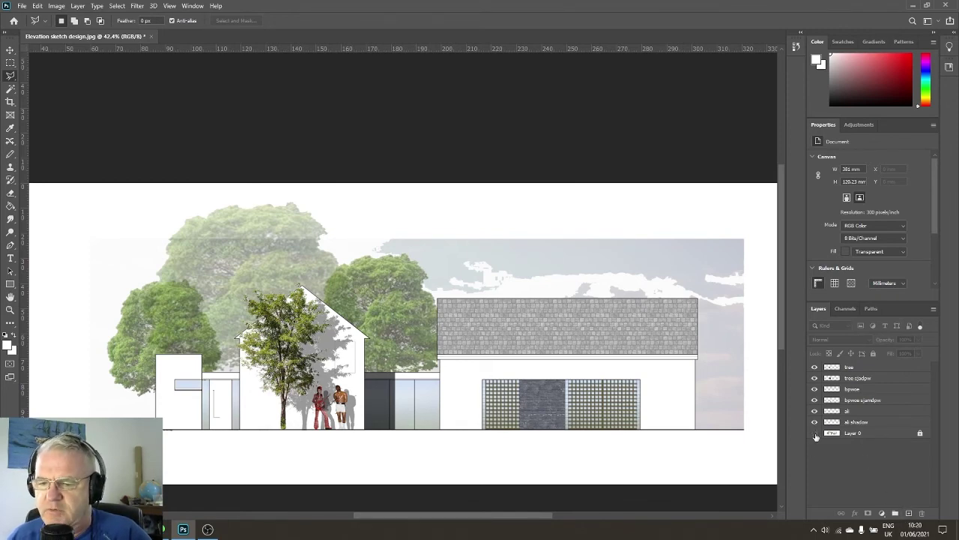
left_click_drag(815, 433, 815, 366)
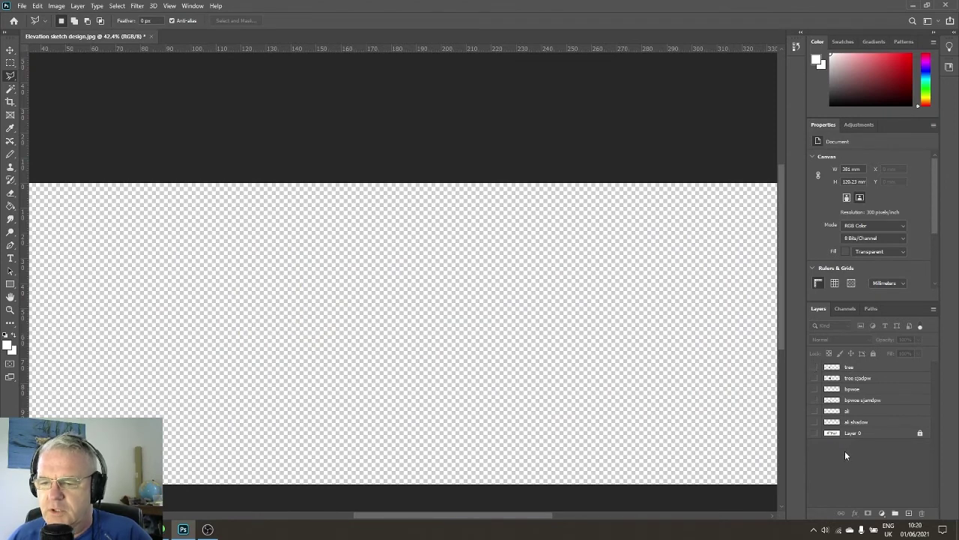
left_click(908, 513)
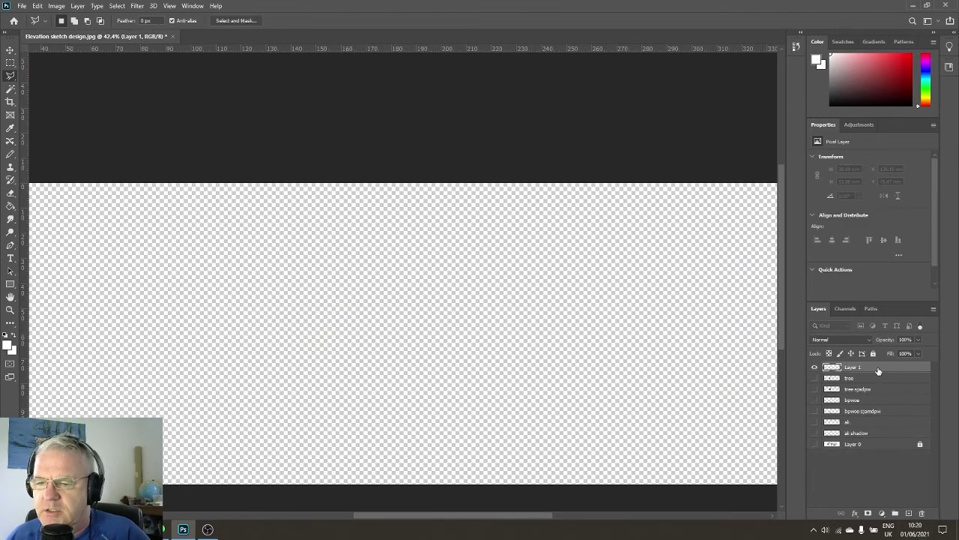
left_click_drag(878, 370, 875, 459)
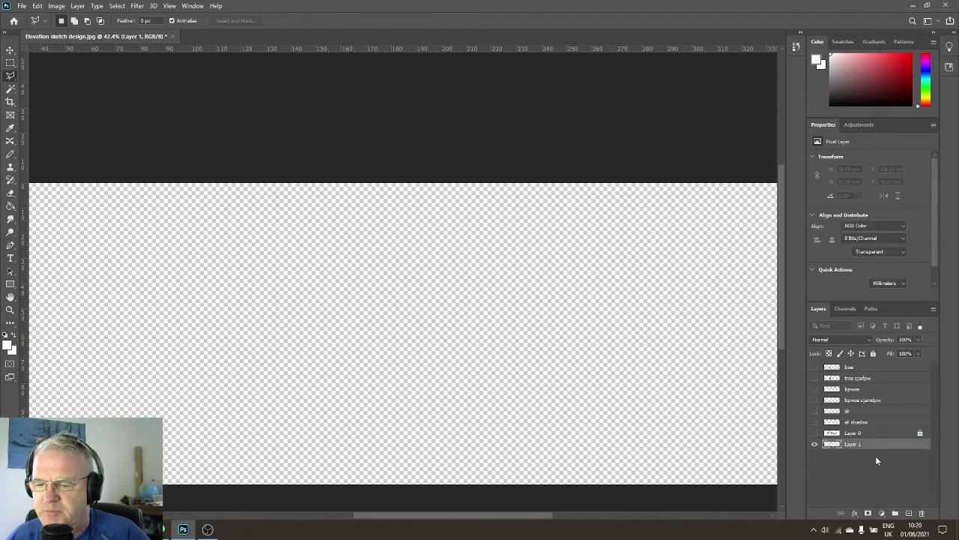
Step: Fill the new bottom layer with white using the Paint Bucket and make Layer 0 visible again
left_click(874, 446)
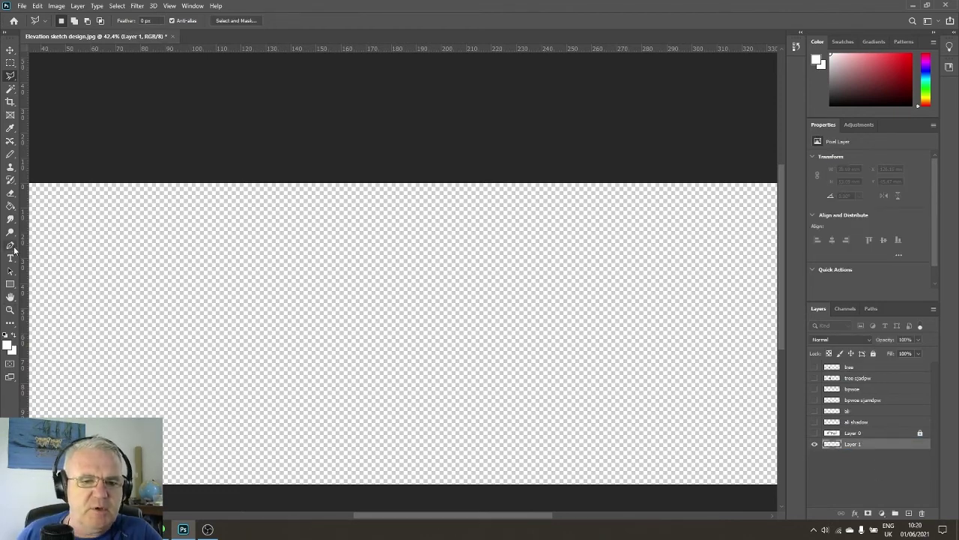
left_click(10, 205)
left_click(192, 308)
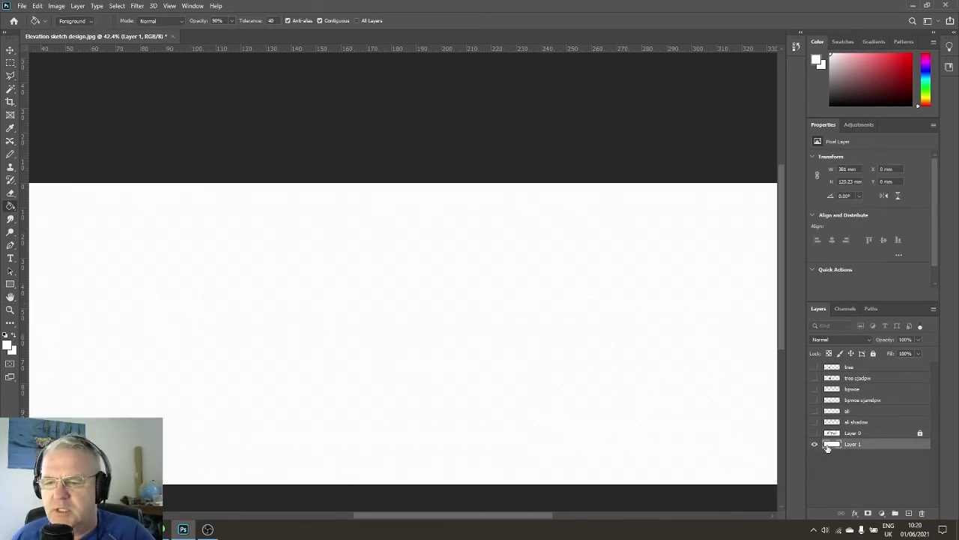
left_click(815, 432)
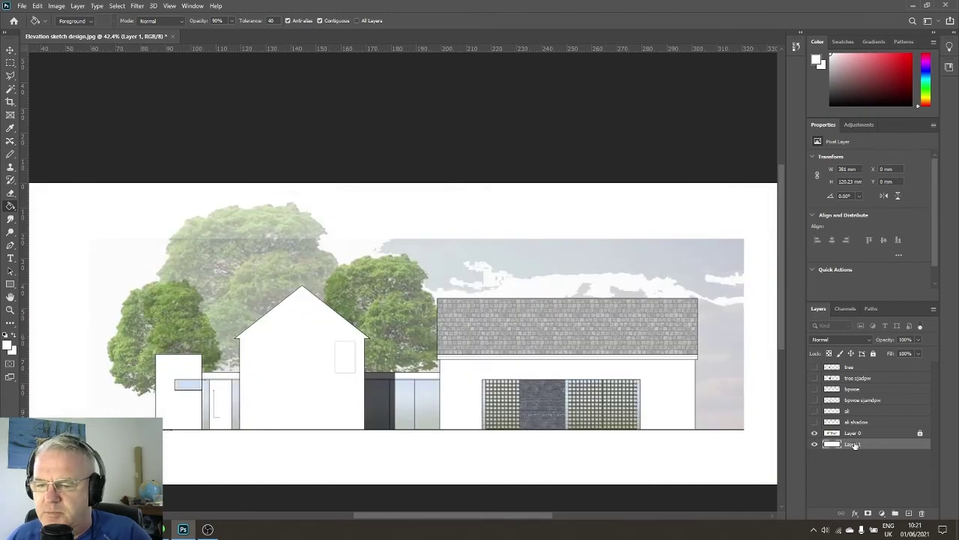
Step: Lower the opacity of the white background Layer 1 to 63% and of the elevation drawing on Layer 0 to 77%
left_click(917, 339)
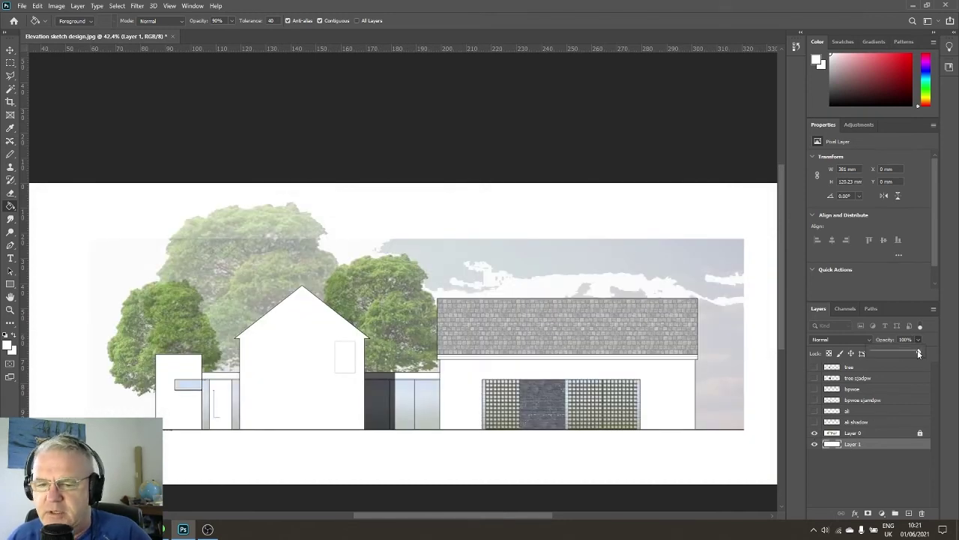
left_click_drag(919, 353, 902, 354)
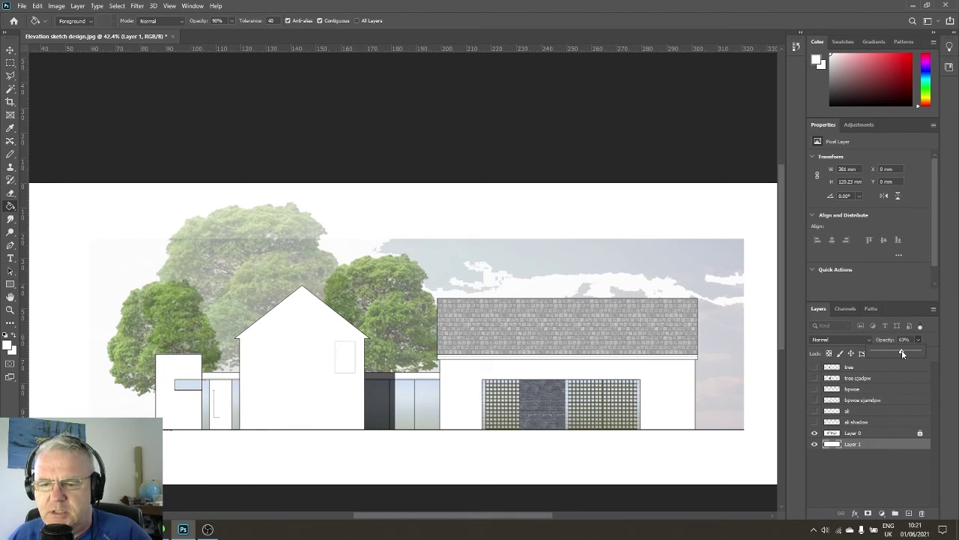
left_click(882, 438)
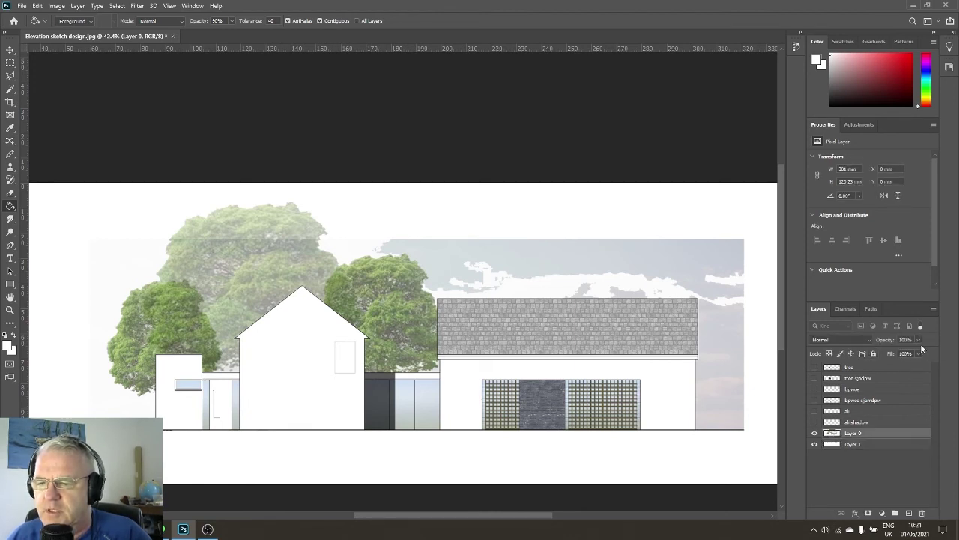
left_click(920, 339)
left_click_drag(919, 354, 909, 354)
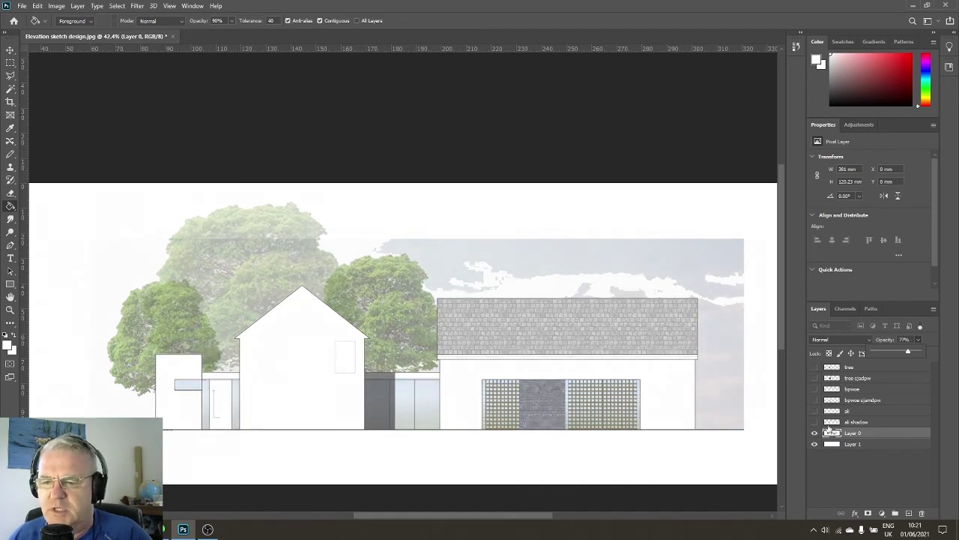
Step: Make all people, tree and shadow layers above Layer 0 visible again and review the whole elevation
left_click(817, 425)
left_click_drag(817, 426, 815, 367)
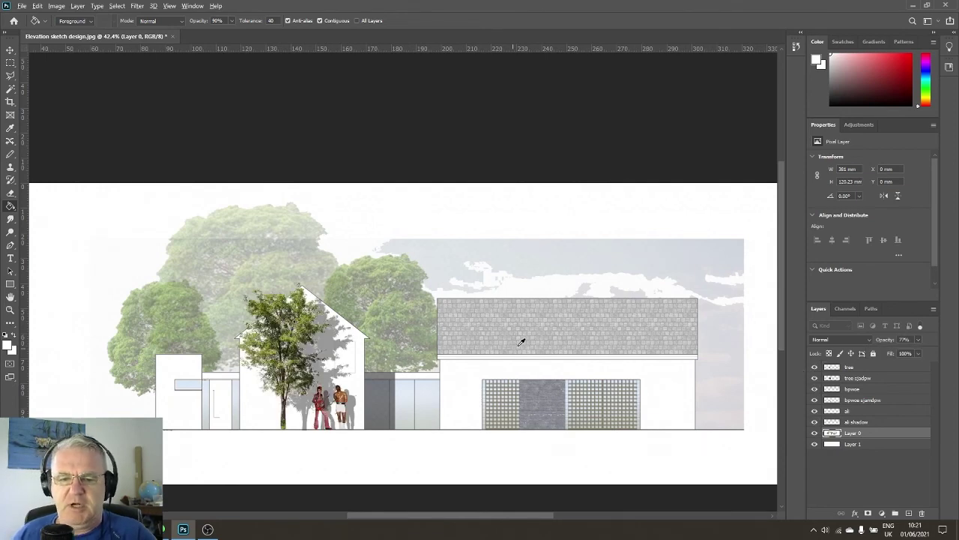
scroll(521, 344, "down", 2)
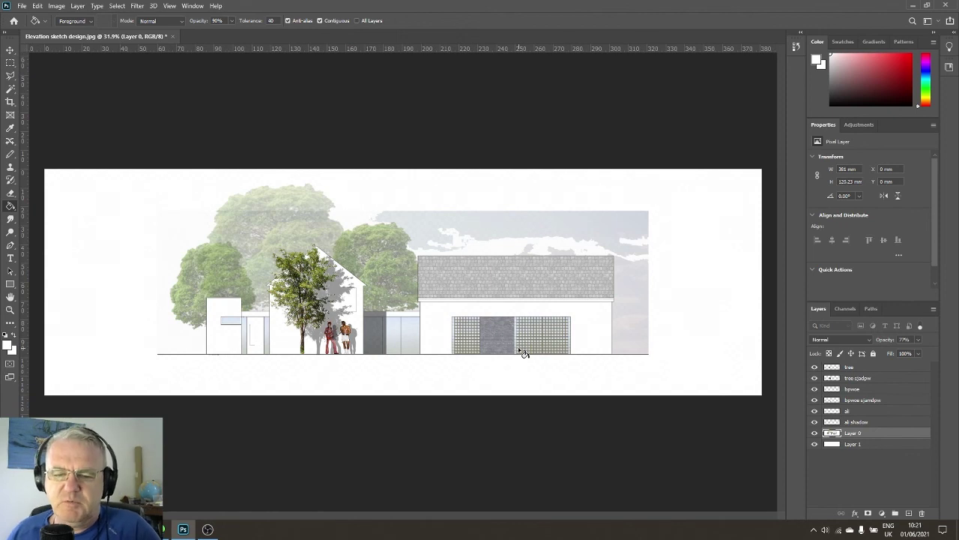